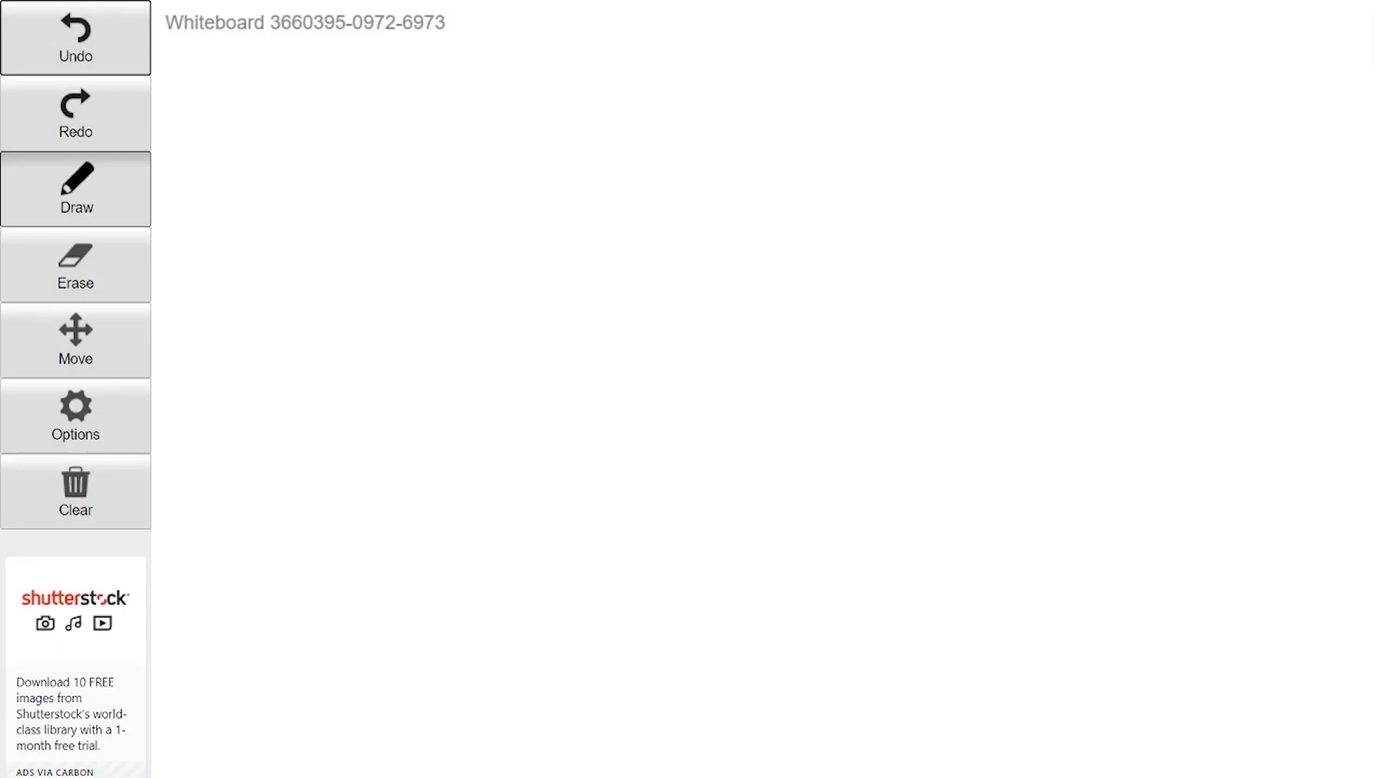
Step: Handwrite the first three readings 22.2, 22.3 and 22.6 in a column
mouse_move(308, 118)
mouse_down()
mouse_move(336, 108)
mouse_move(385, 141)
mouse_move(443, 129)
mouse_up()
mouse_move(492, 90)
mouse_down()
mouse_move(490, 134)
mouse_move(567, 122)
mouse_up()
mouse_move(328, 202)
mouse_down()
mouse_move(364, 249)
mouse_move(386, 240)
mouse_up()
mouse_move(391, 193)
mouse_down()
mouse_move(417, 190)
mouse_move(444, 234)
mouse_up()
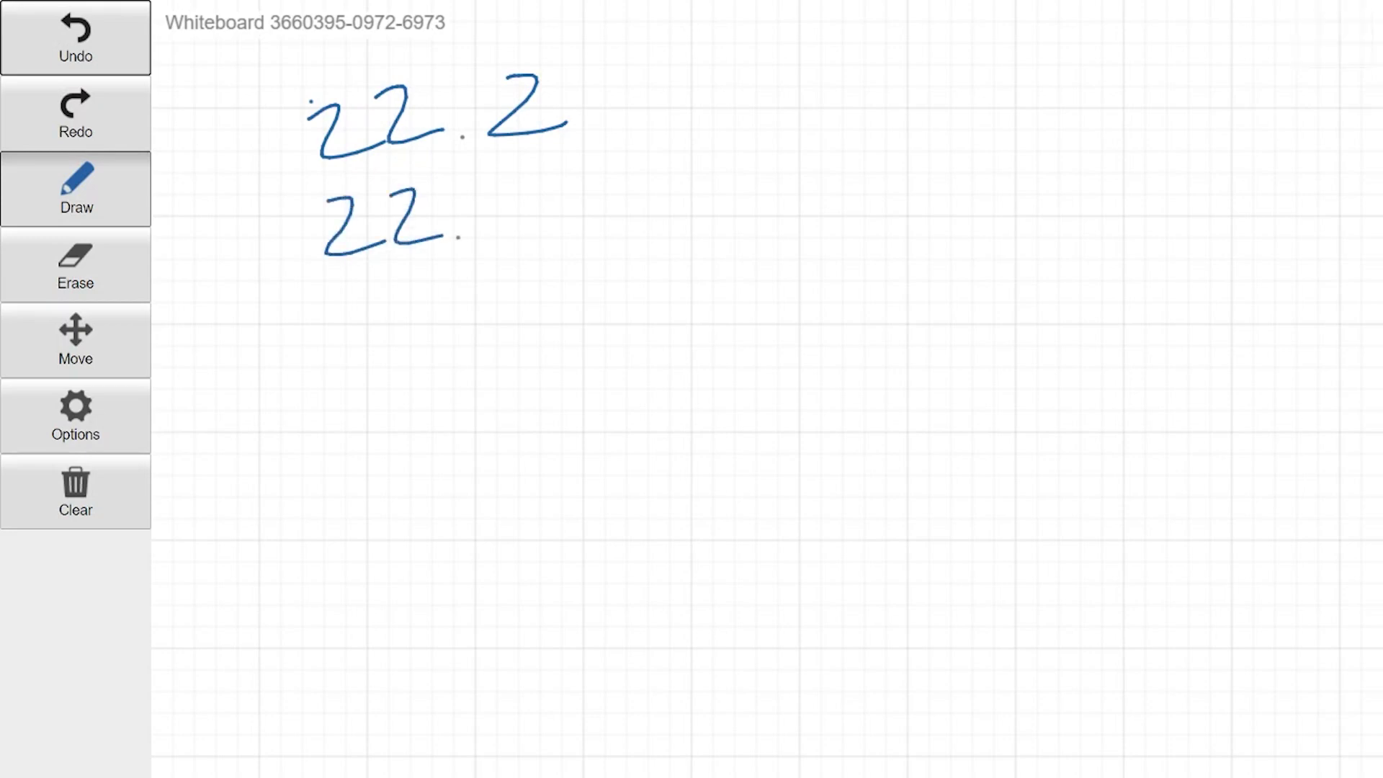
drag(496, 178, 534, 203)
drag(548, 225, 508, 259)
mouse_move(483, 185)
mouse_down()
mouse_move(506, 213)
mouse_move(501, 272)
mouse_up()
drag(308, 333, 404, 351)
drag(437, 284, 479, 324)
drag(424, 285, 395, 311)
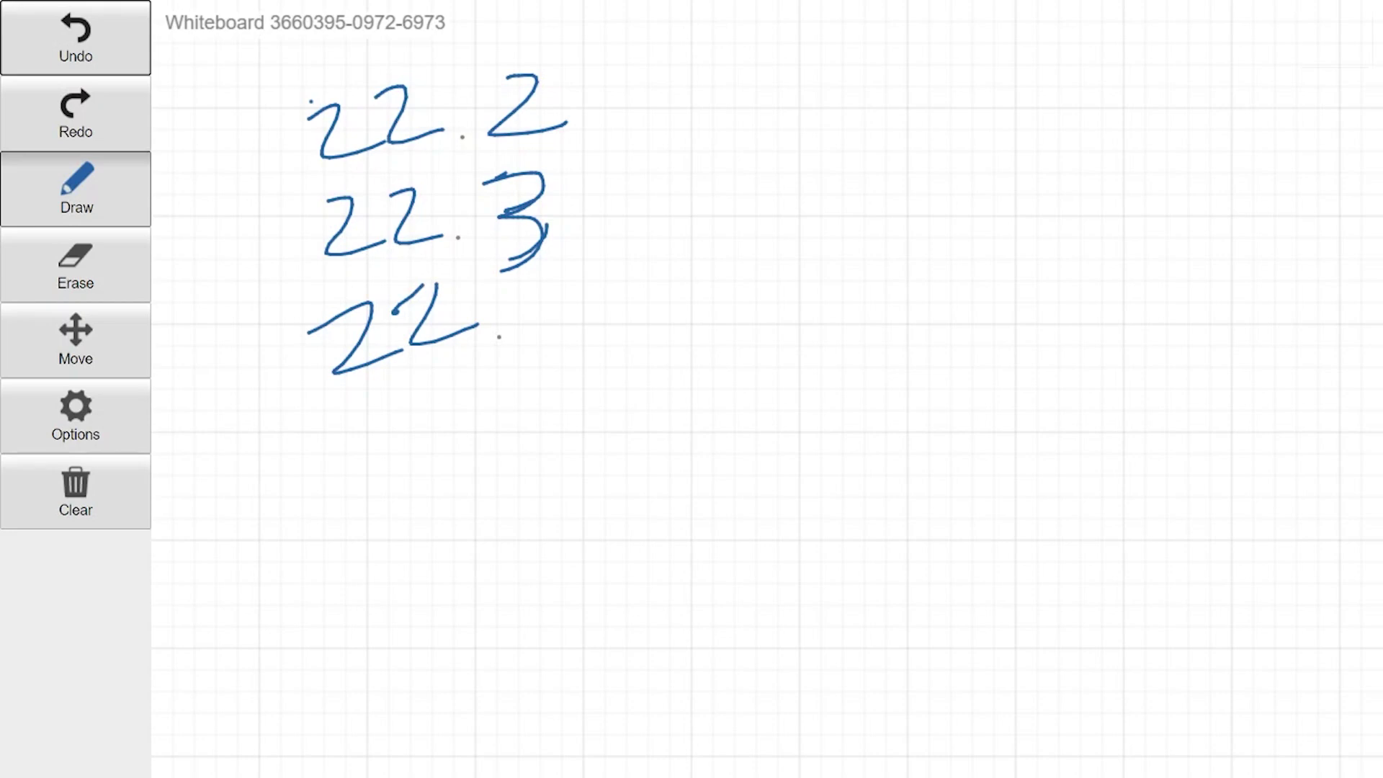
drag(516, 306, 513, 346)
Step: Add 22.7 and 22.8 below them and label the column °C
mouse_move(330, 448)
mouse_down()
mouse_move(364, 425)
mouse_move(371, 441)
mouse_up()
drag(334, 488, 380, 479)
mouse_move(395, 433)
mouse_down()
mouse_move(402, 470)
mouse_move(481, 442)
mouse_up()
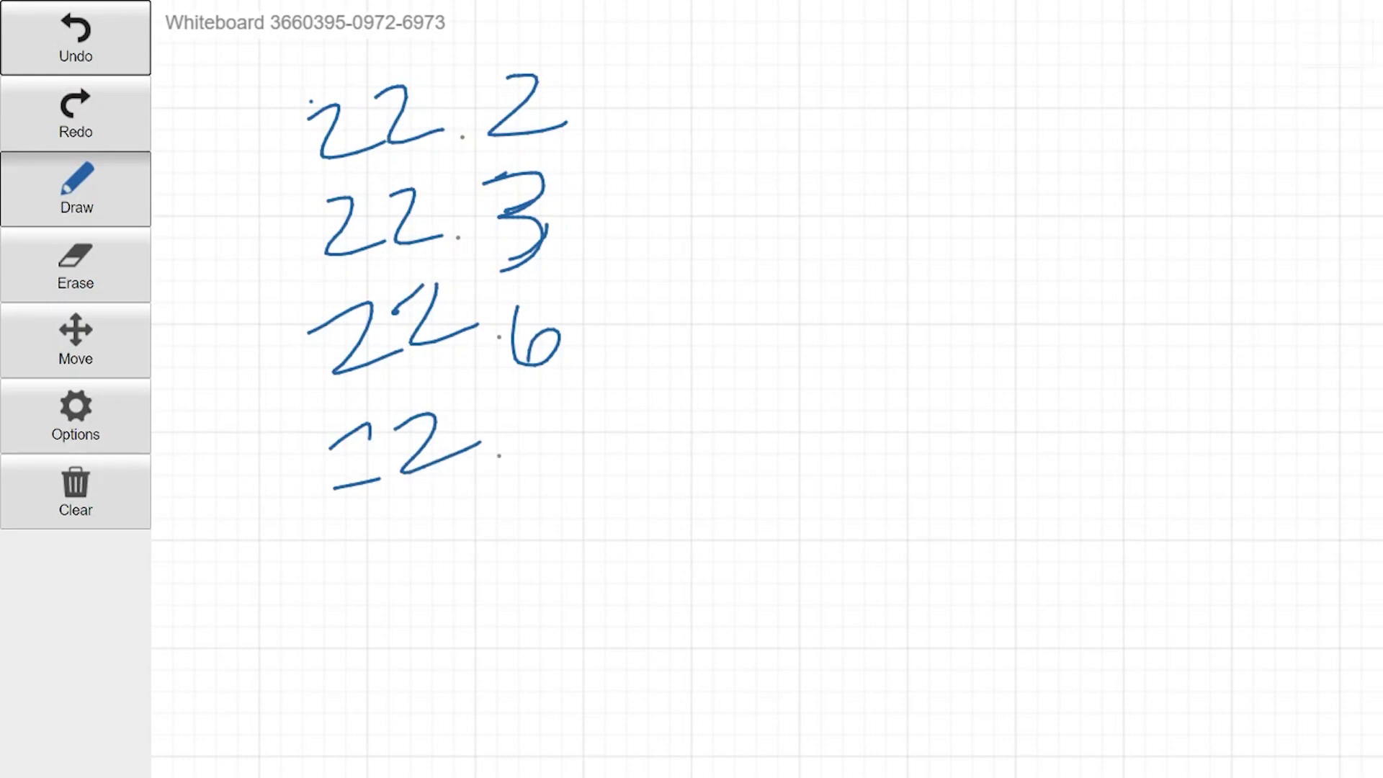
mouse_move(520, 395)
mouse_down()
mouse_move(571, 387)
mouse_move(555, 454)
mouse_up()
mouse_move(351, 533)
mouse_down()
mouse_move(358, 580)
mouse_move(414, 569)
mouse_up()
drag(436, 503, 501, 528)
click(525, 527)
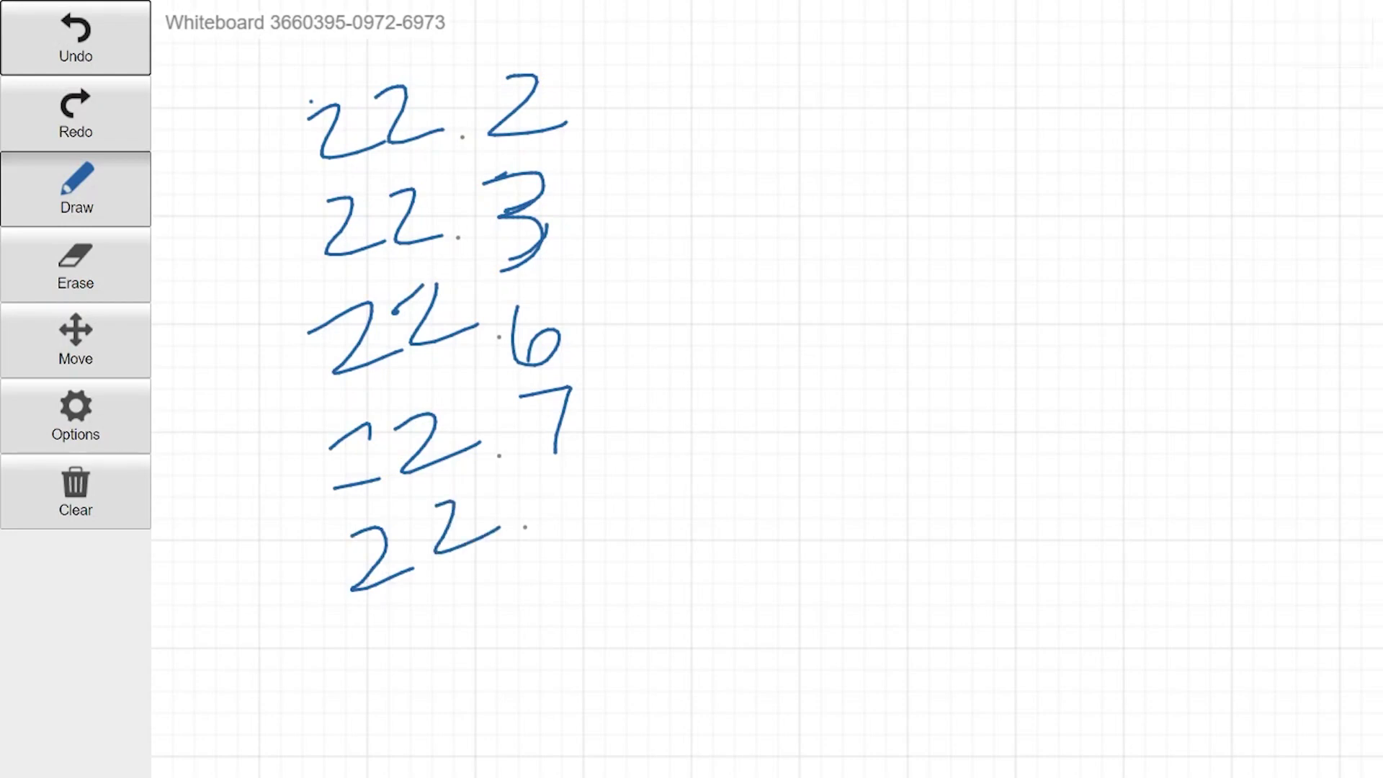
mouse_move(587, 476)
mouse_down()
mouse_move(585, 551)
mouse_move(555, 486)
mouse_up()
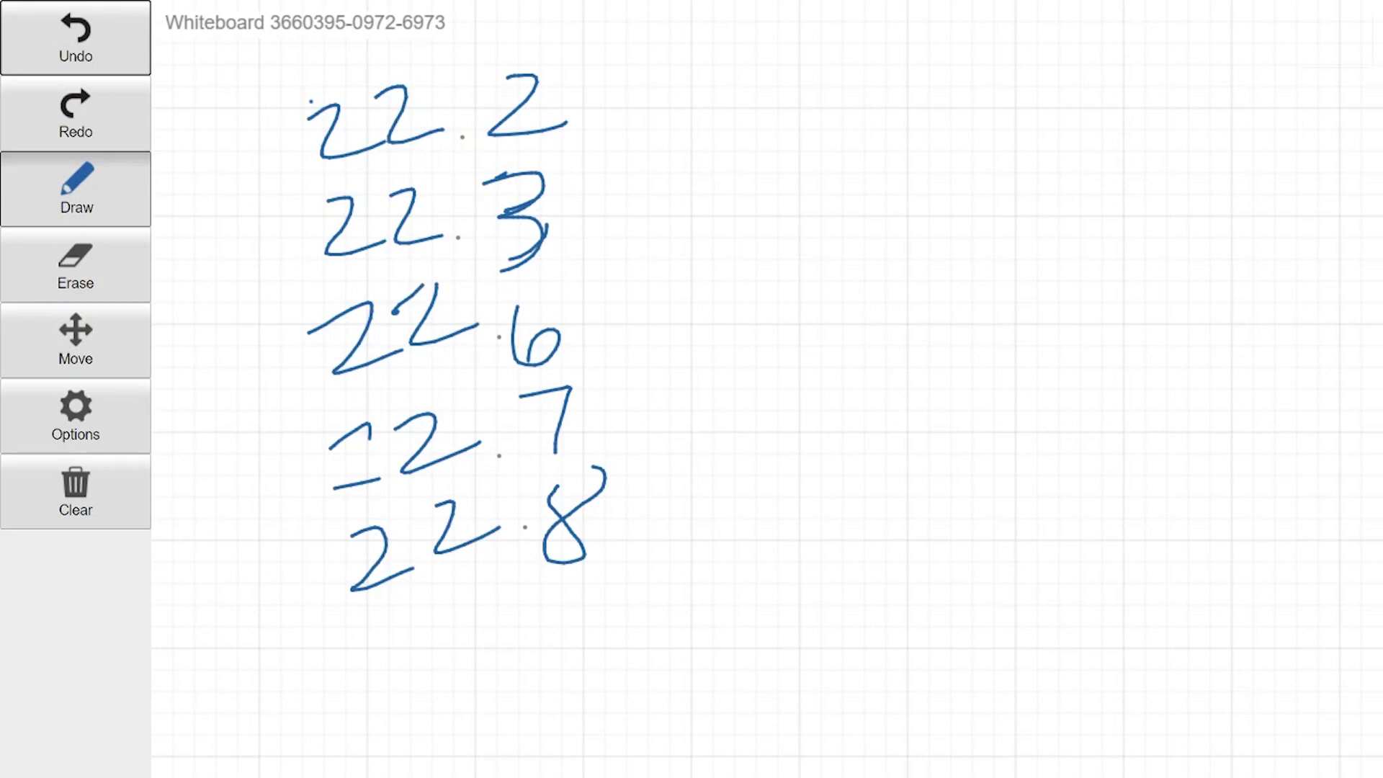
mouse_move(686, 44)
mouse_down()
mouse_move(659, 73)
mouse_move(758, 147)
mouse_up()
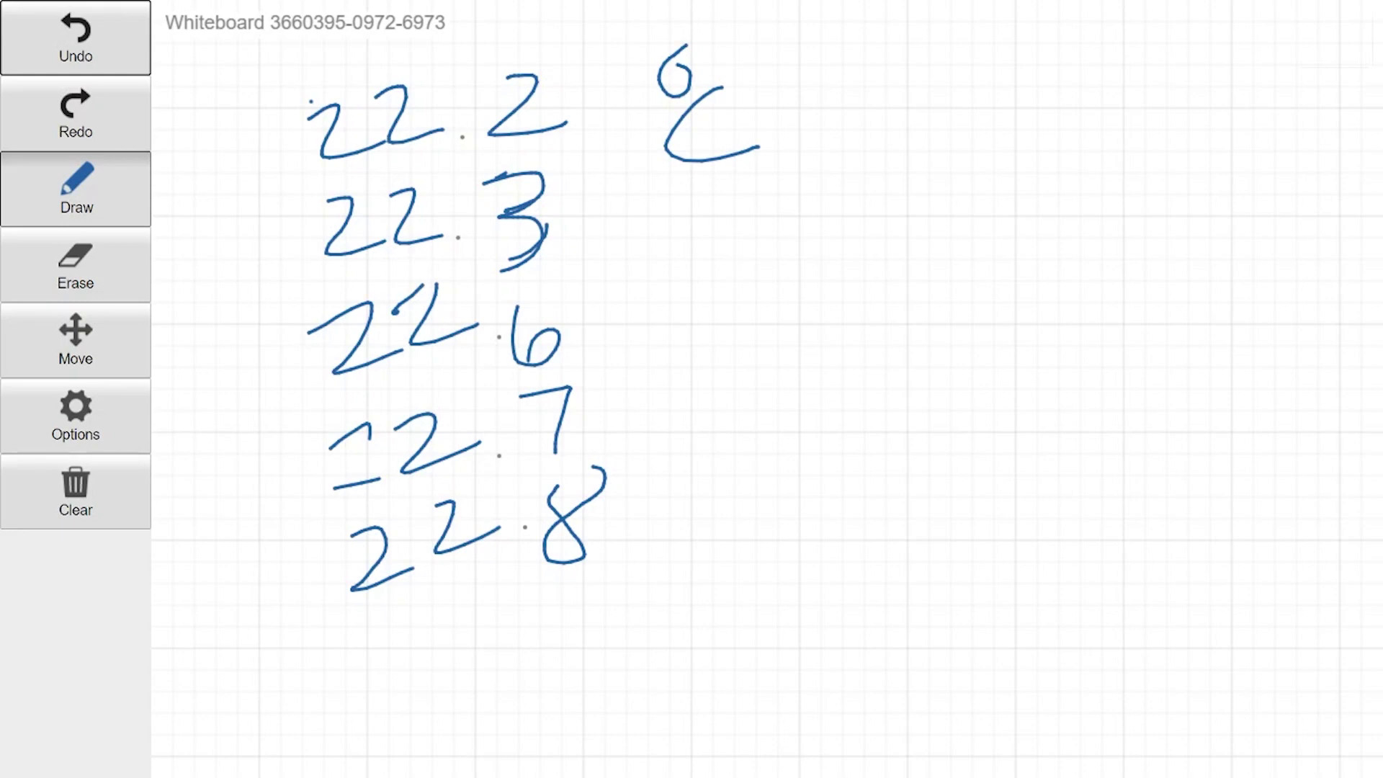
Step: Write x̄ with the sum 112.6 over 5 as a fraction
drag(722, 250, 778, 308)
drag(765, 261, 735, 310)
drag(696, 243, 785, 232)
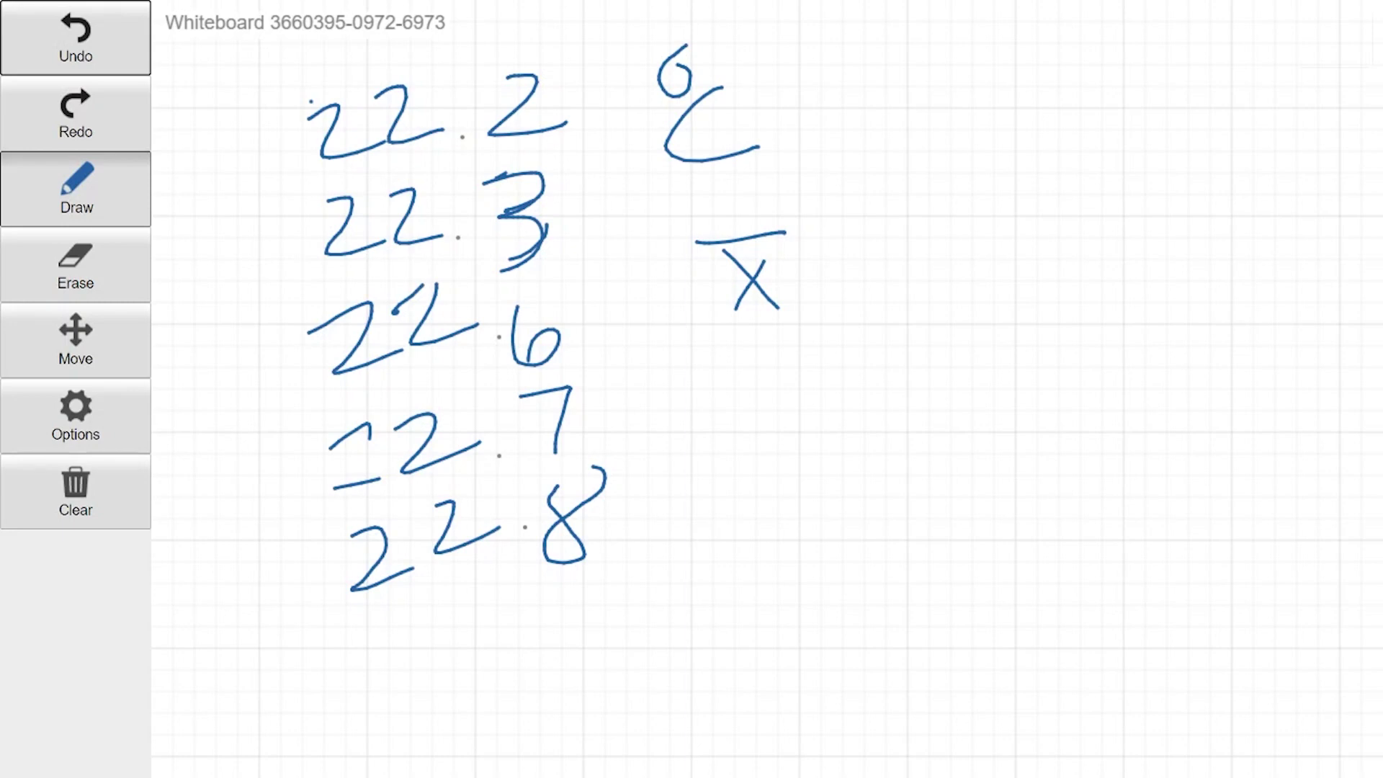
drag(948, 309, 935, 374)
drag(979, 286, 965, 385)
mouse_move(1026, 294)
mouse_down()
mouse_move(1057, 295)
mouse_move(1065, 354)
mouse_up()
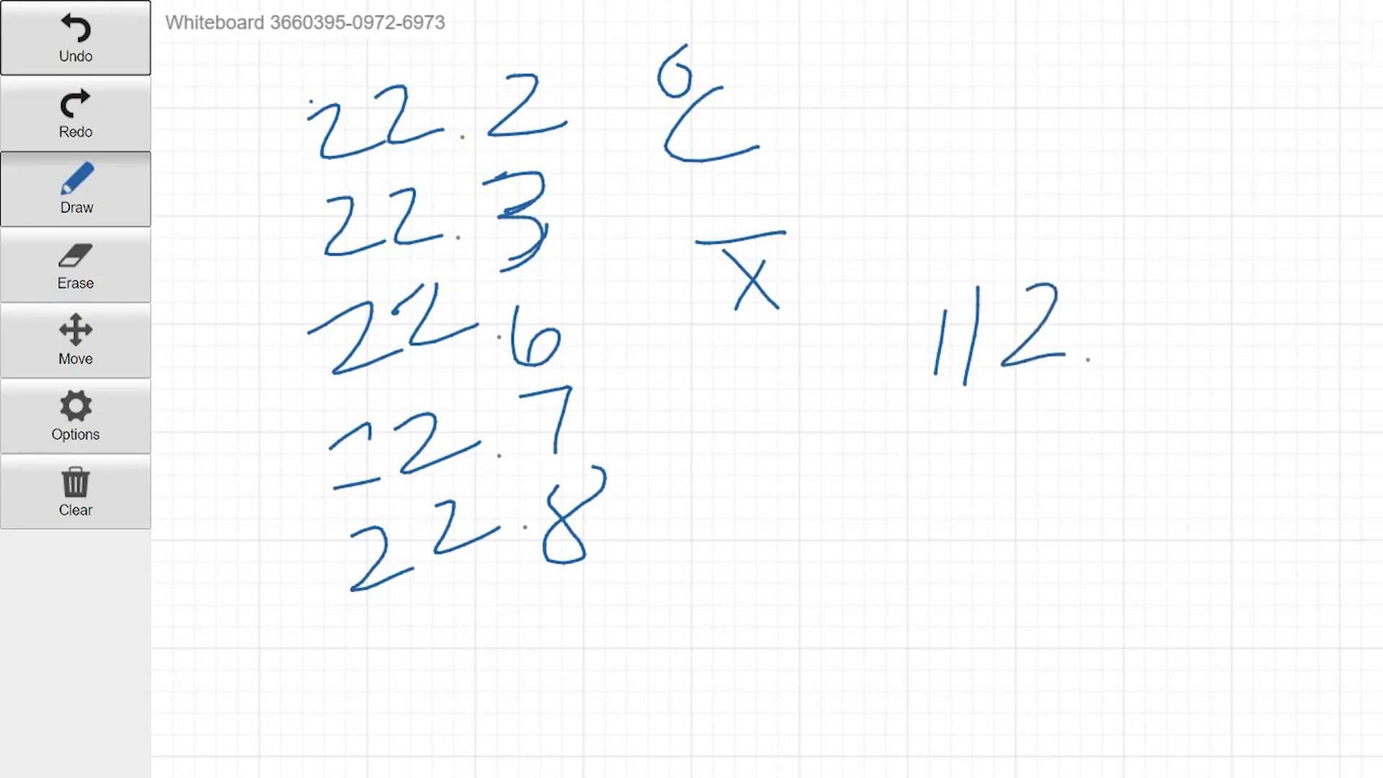
mouse_move(1117, 287)
mouse_down()
mouse_move(1098, 358)
mouse_move(1161, 333)
mouse_up()
mouse_move(1118, 284)
mouse_down()
mouse_move(1109, 303)
mouse_move(1155, 344)
mouse_move(1122, 338)
mouse_move(1218, 371)
mouse_up()
drag(938, 394, 1258, 356)
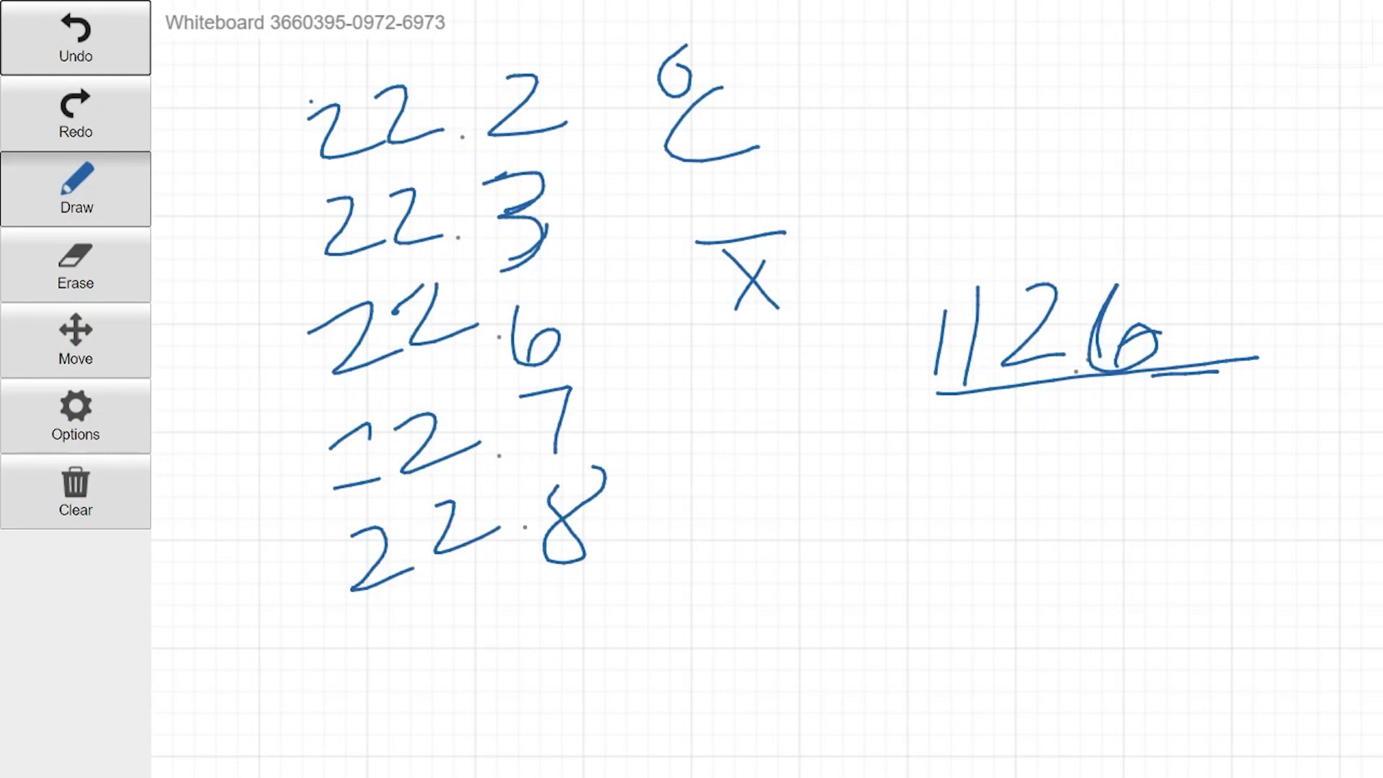
scroll(767, 389, down, 5)
drag(1009, 265, 1027, 328)
drag(1027, 265, 1091, 248)
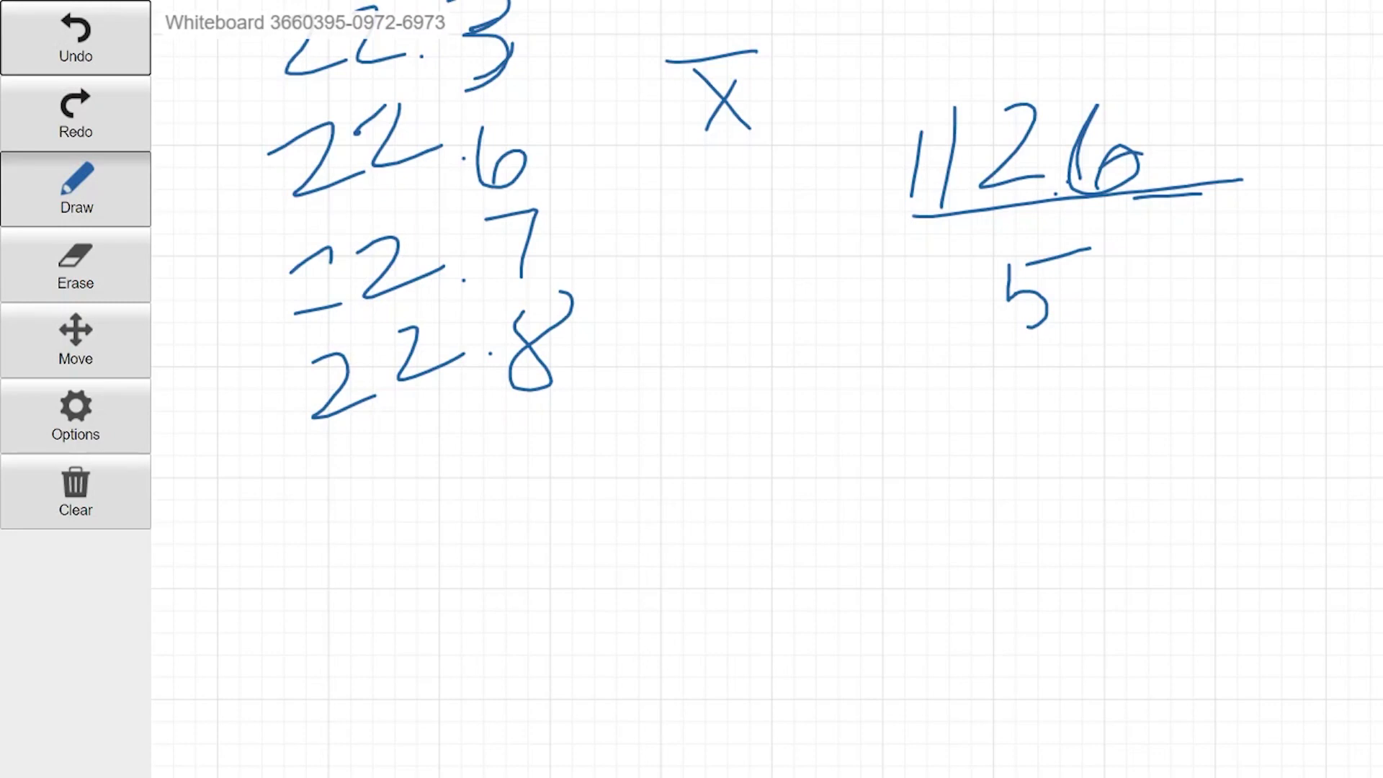
Step: Write the mean result = 22.5 and make room below for the next line
mouse_move(766, 408)
mouse_down()
mouse_move(799, 406)
mouse_move(807, 438)
mouse_move(828, 436)
mouse_up()
mouse_move(851, 393)
mouse_down()
mouse_move(898, 395)
mouse_move(874, 422)
mouse_move(941, 430)
mouse_up()
click(917, 426)
mouse_move(945, 369)
mouse_down()
mouse_move(941, 433)
mouse_move(1030, 413)
mouse_up()
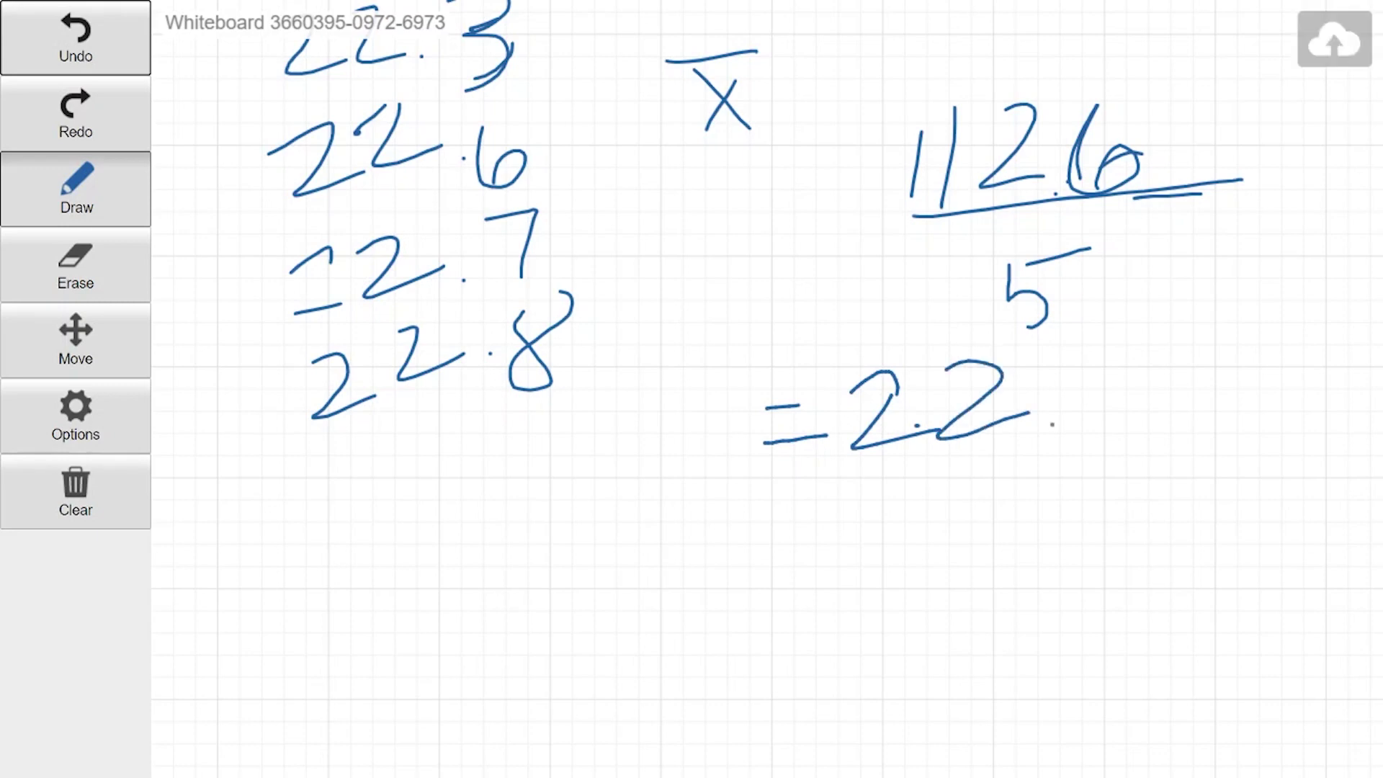
mouse_move(1096, 333)
mouse_down()
mouse_move(1139, 427)
mouse_move(1093, 428)
mouse_up()
drag(1082, 329, 1205, 312)
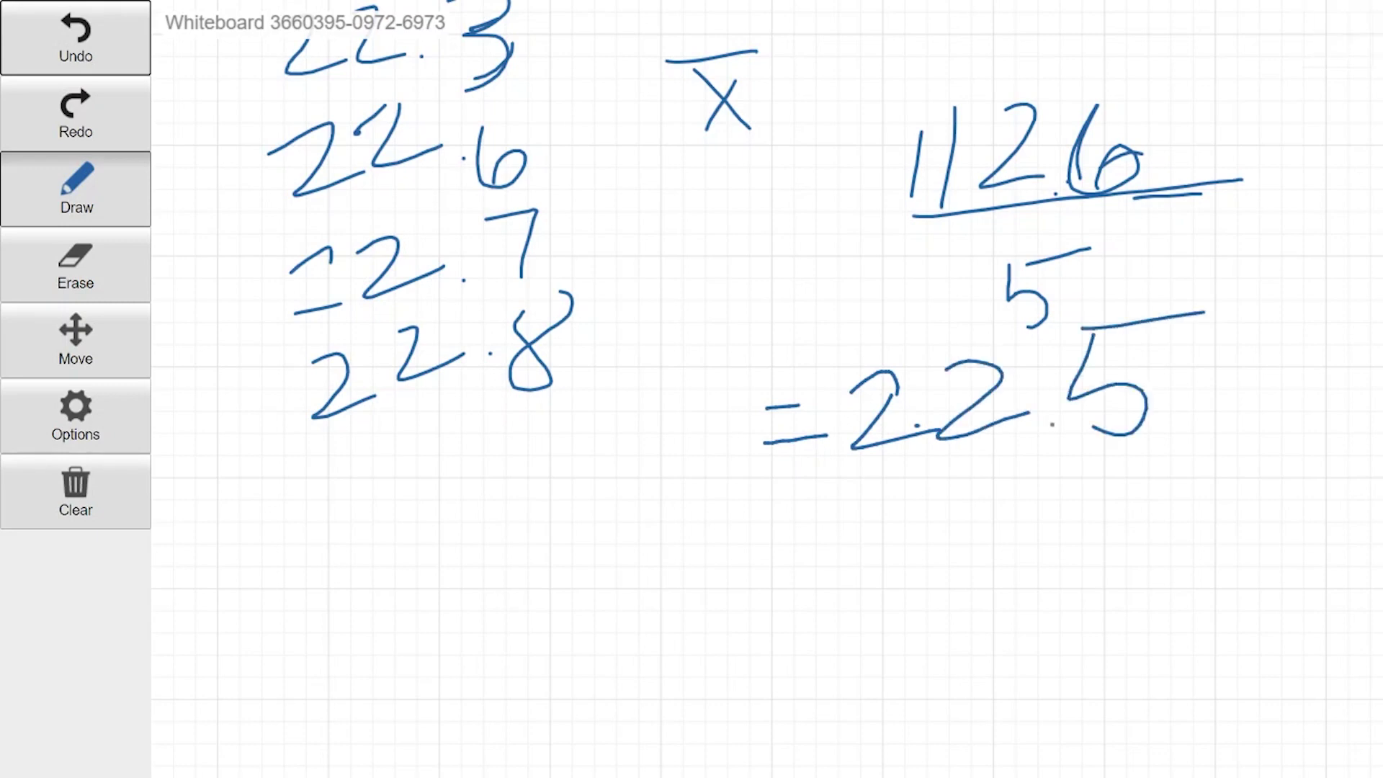
scroll(768, 389, down, 3)
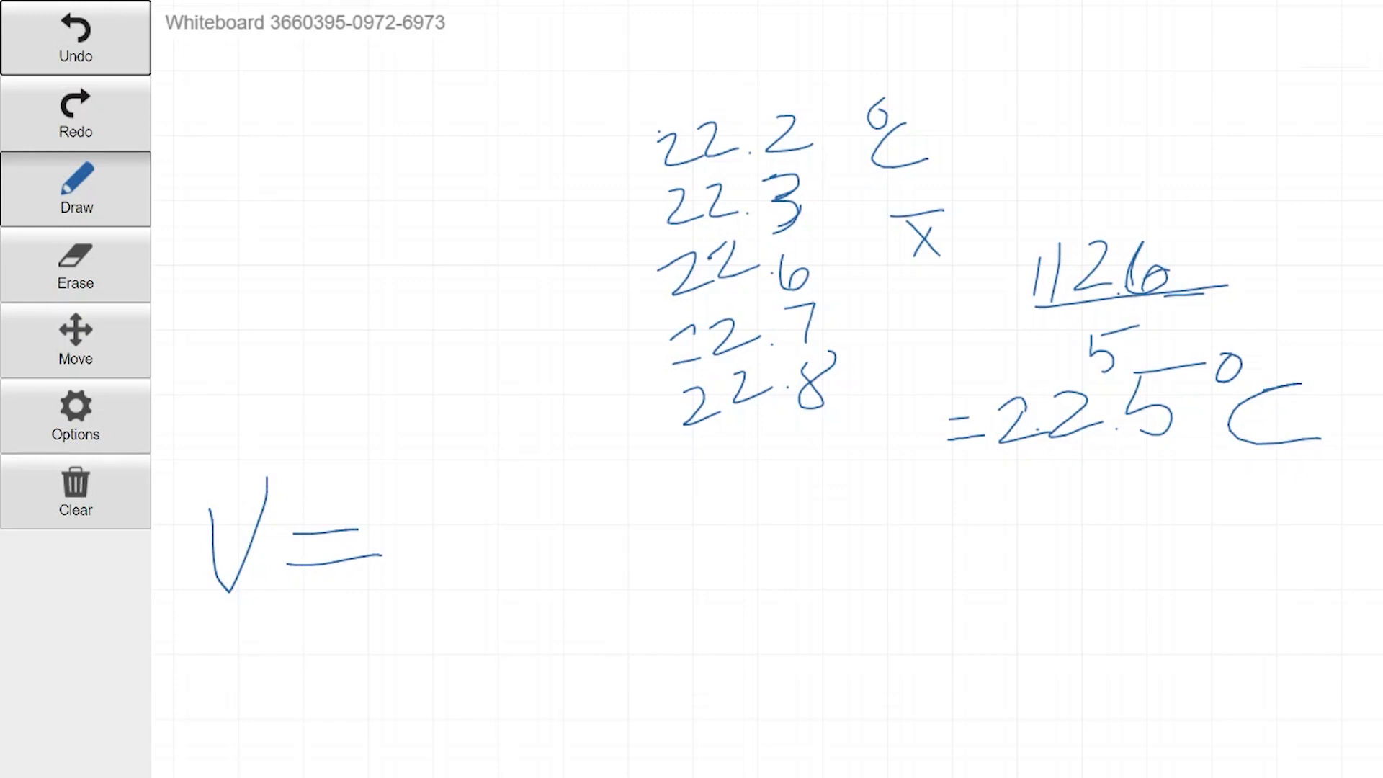
Step: After V =, write Σ(x̄ − xi)² over a fraction bar with n − 1 beneath
mouse_move(418, 459)
mouse_down()
mouse_move(492, 454)
mouse_move(418, 469)
mouse_move(439, 525)
mouse_move(504, 560)
mouse_up()
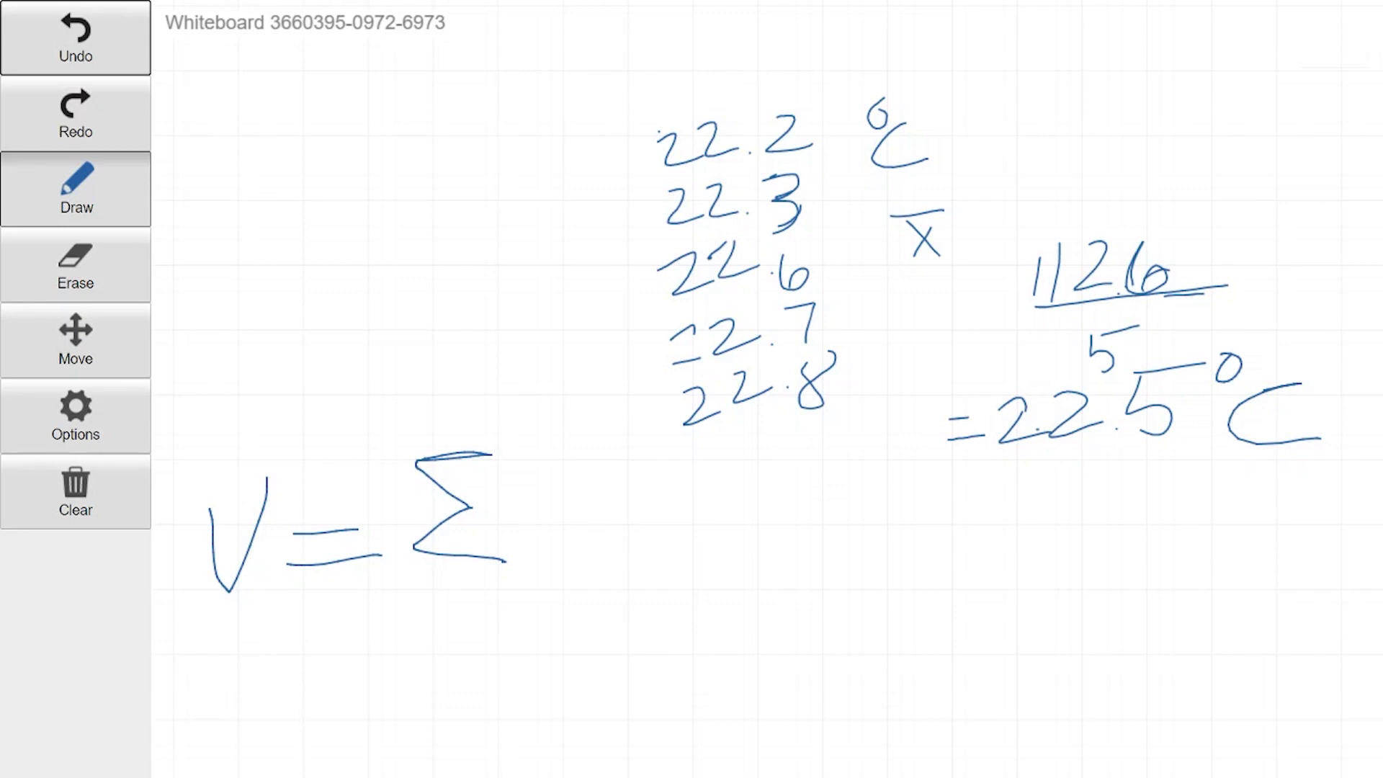
drag(571, 450, 541, 569)
drag(573, 494, 628, 555)
drag(626, 497, 584, 554)
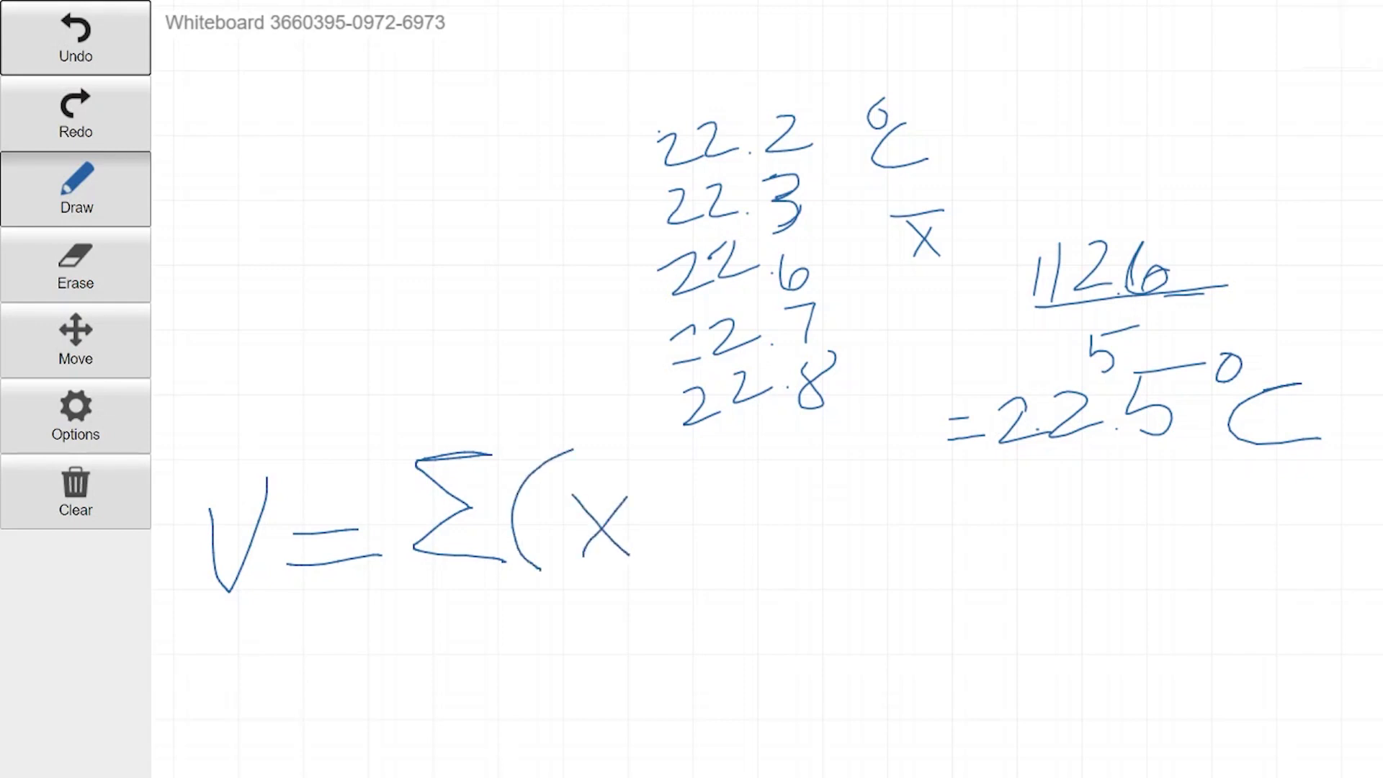
drag(570, 476, 649, 474)
mouse_move(659, 524)
mouse_down()
mouse_move(710, 520)
mouse_move(769, 546)
mouse_up()
mouse_move(776, 482)
mouse_down()
mouse_move(733, 549)
mouse_move(800, 567)
mouse_up()
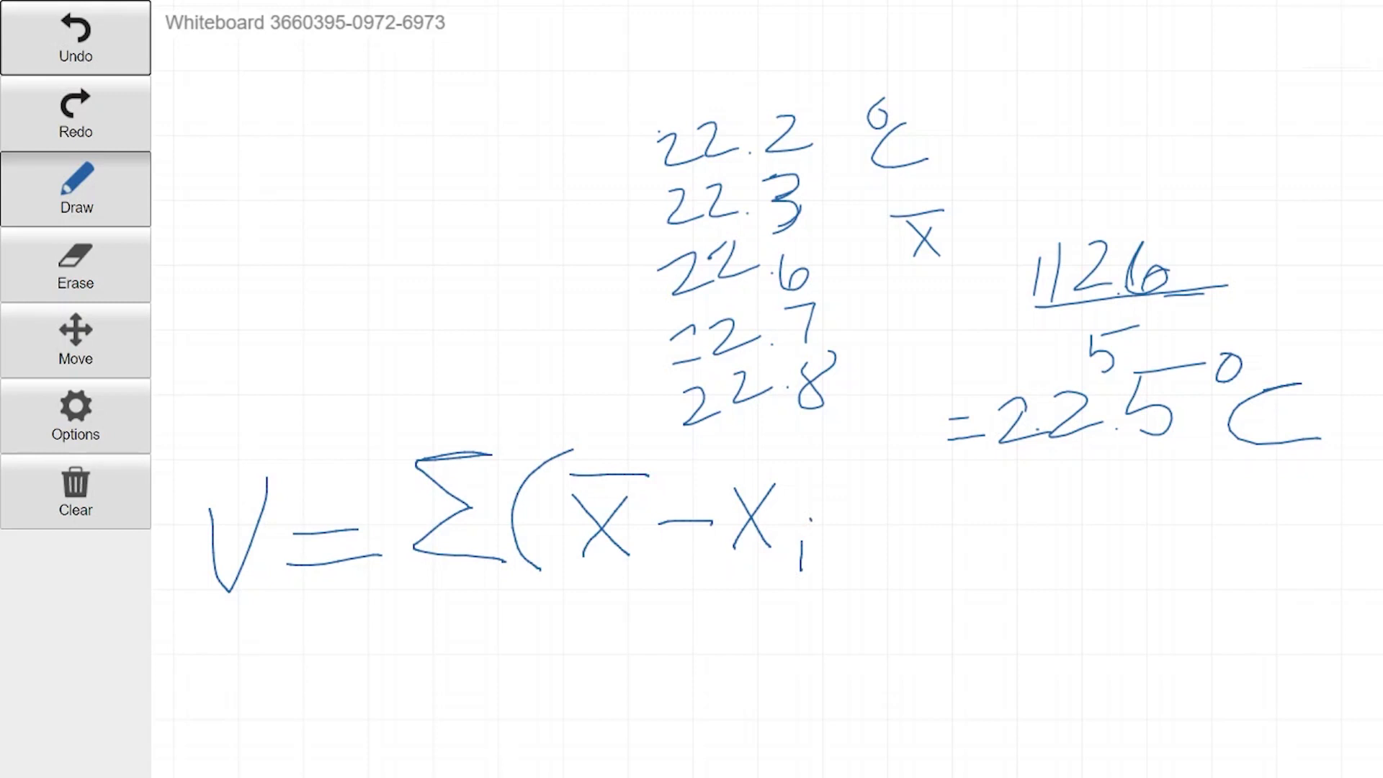
mouse_move(798, 456)
mouse_down()
mouse_move(868, 510)
mouse_move(832, 605)
mouse_up()
drag(847, 427, 892, 451)
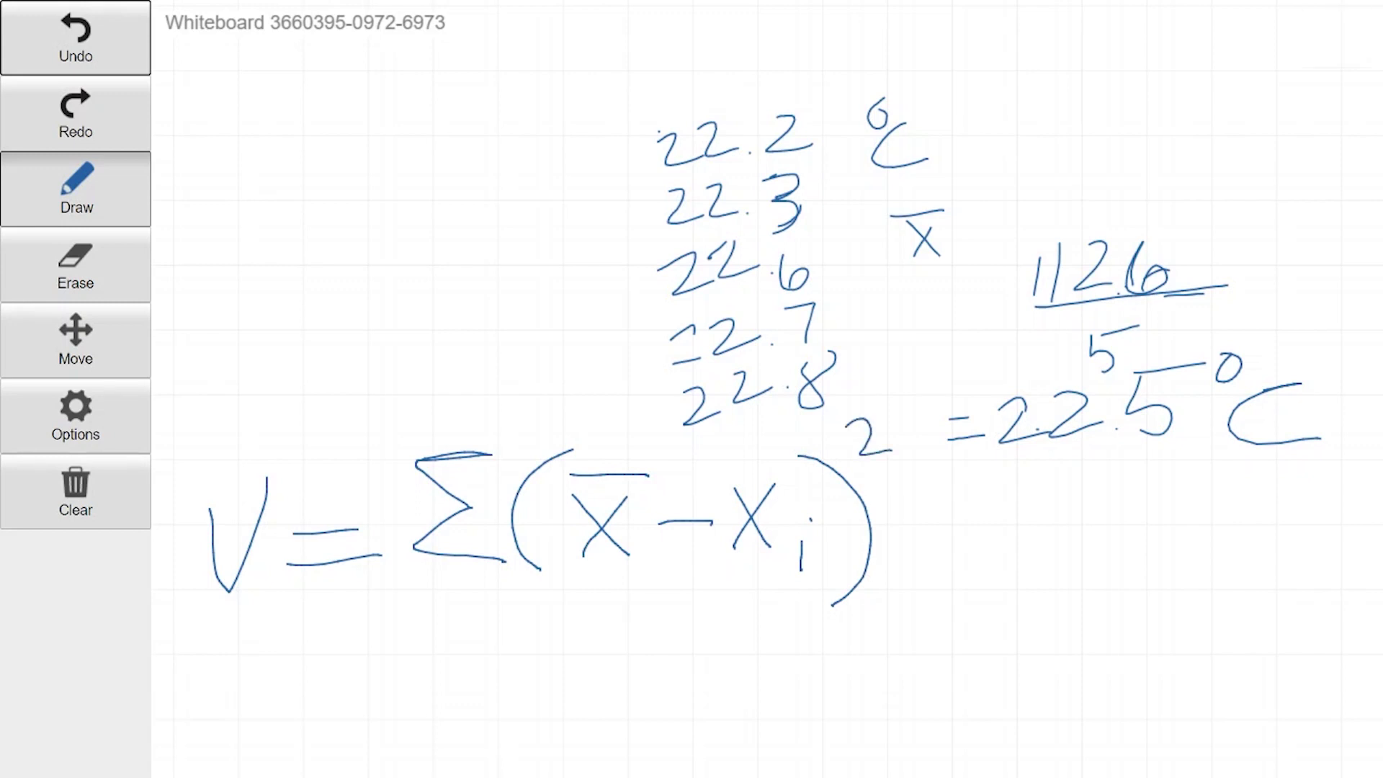
drag(394, 592, 922, 599)
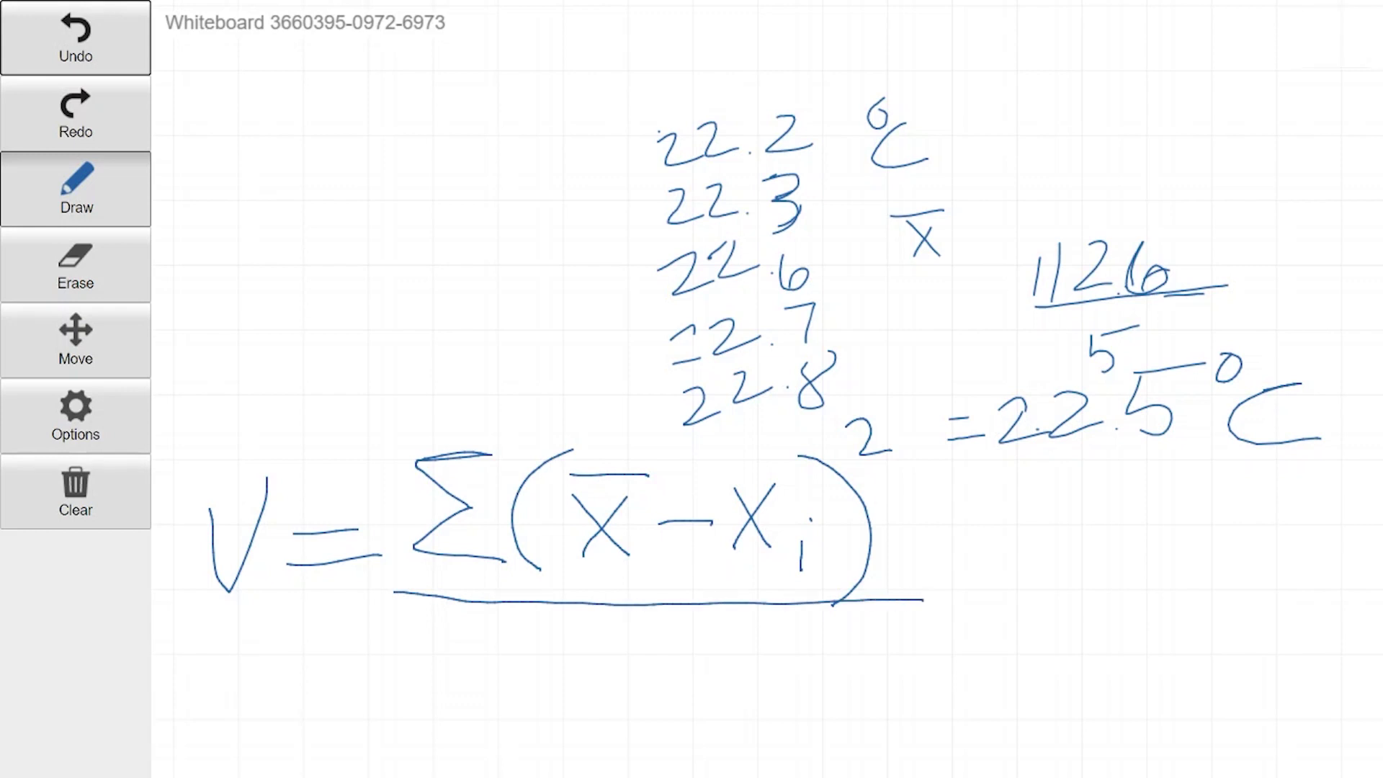
mouse_move(530, 642)
mouse_down()
mouse_move(525, 679)
mouse_move(576, 693)
mouse_move(654, 662)
mouse_move(694, 696)
mouse_up()
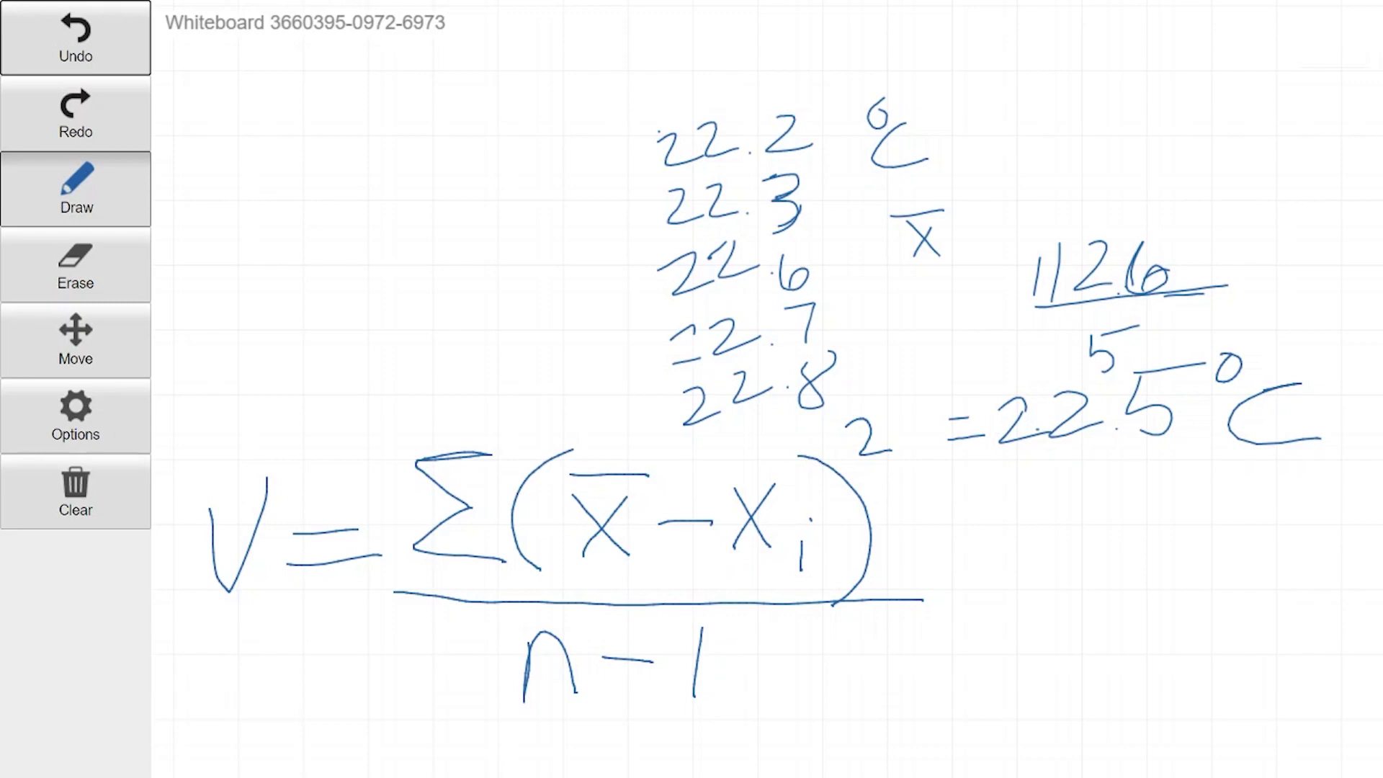
Step: Write 22.5 − before 22.2 and ditto marks down the other readings
mouse_move(379, 148)
mouse_down()
mouse_move(422, 142)
mouse_move(444, 190)
mouse_up()
drag(457, 134, 500, 185)
click(515, 187)
mouse_move(533, 119)
mouse_down()
mouse_move(520, 152)
mouse_move(540, 197)
mouse_move(520, 201)
mouse_up()
drag(527, 114, 588, 102)
drag(584, 154, 626, 152)
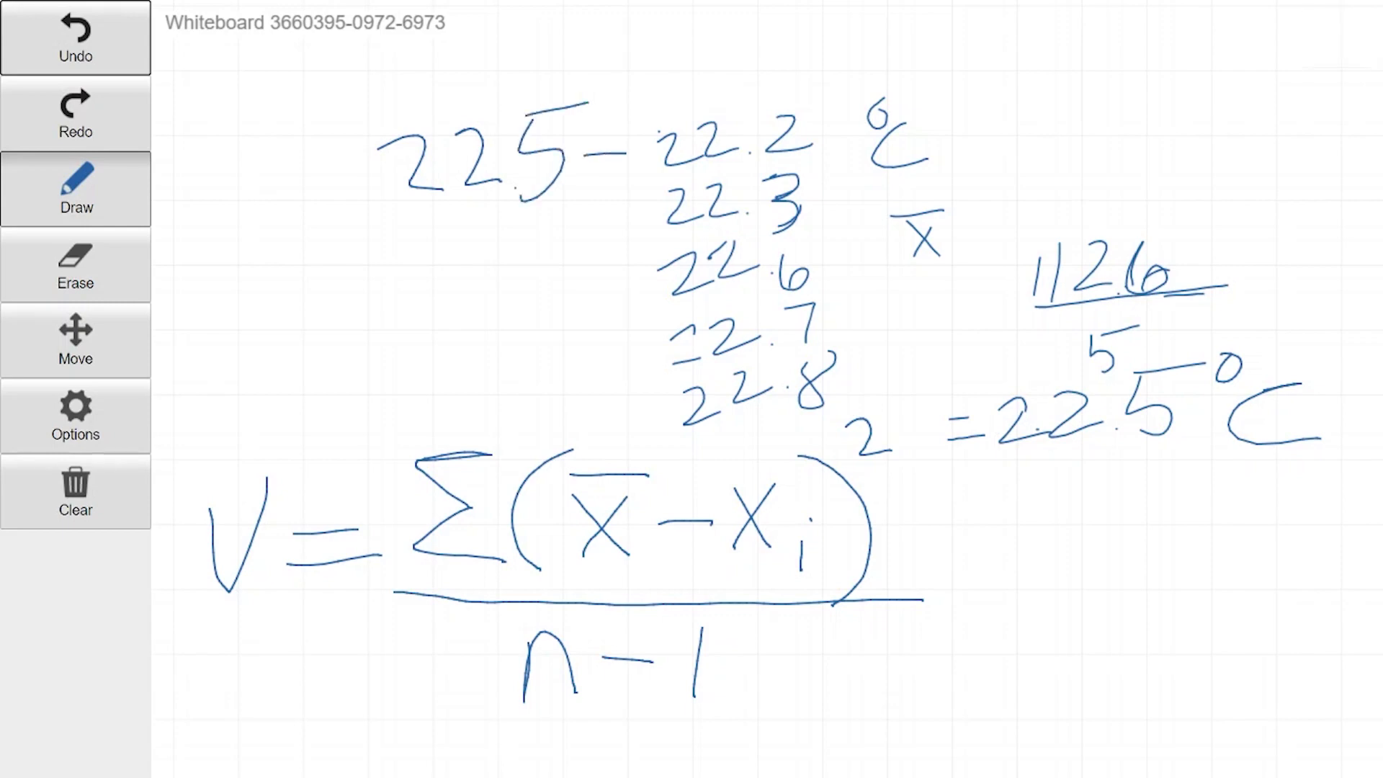
drag(452, 220, 450, 259)
drag(497, 215, 492, 260)
drag(441, 317, 431, 354)
drag(507, 295, 427, 433)
drag(515, 358, 496, 402)
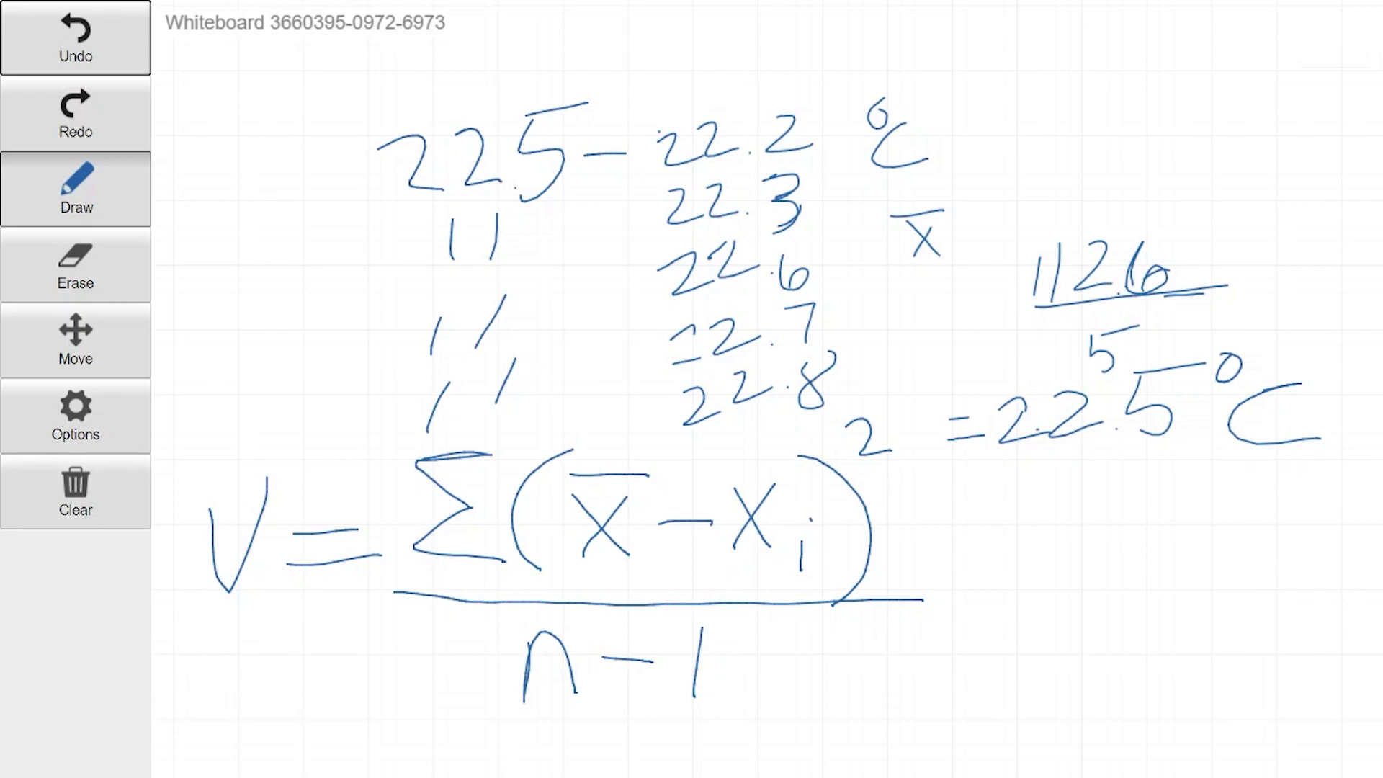
Step: Write = 0.067 after the variance fraction
drag(951, 581, 999, 581)
drag(931, 625, 1000, 621)
drag(1070, 567, 1067, 571)
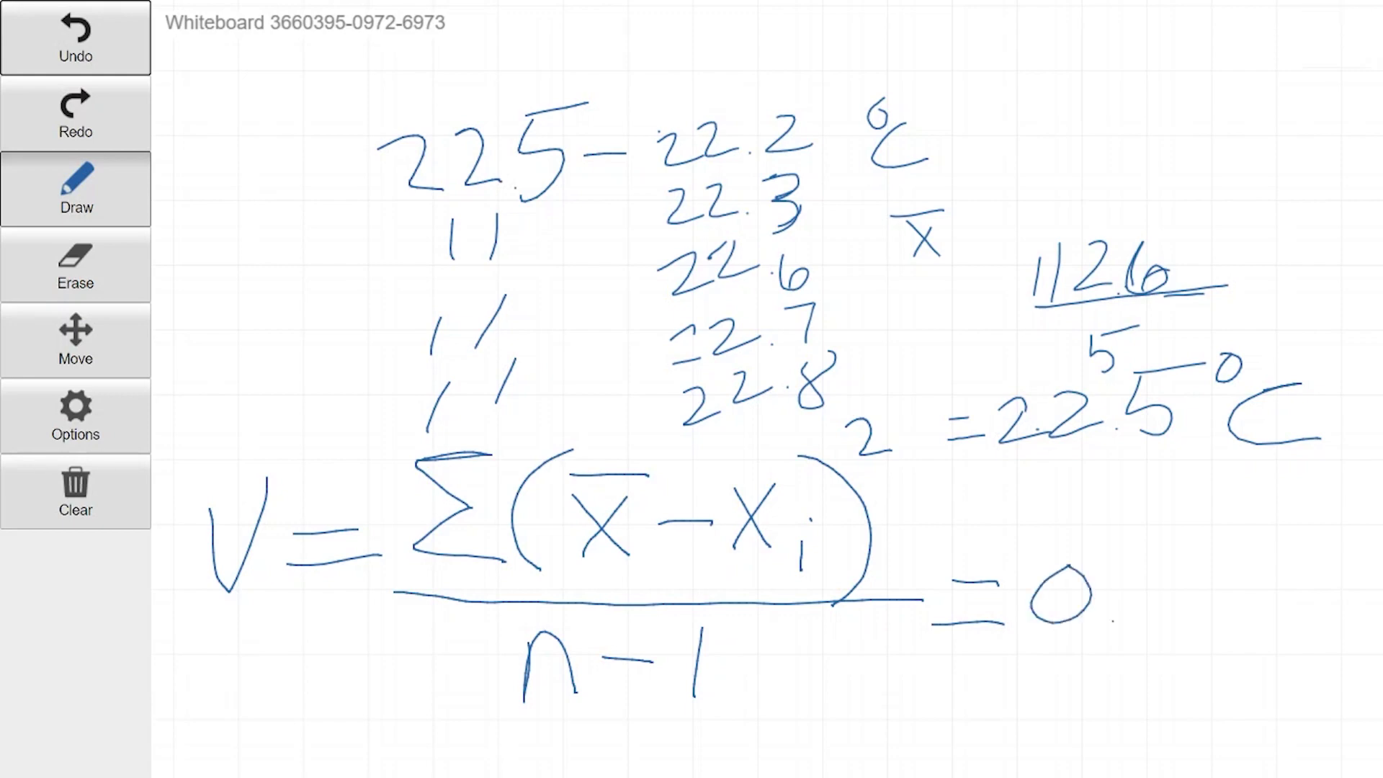
mouse_move(1161, 561)
mouse_down()
mouse_move(1177, 587)
mouse_move(1160, 569)
mouse_up()
drag(1222, 537, 1209, 600)
mouse_move(1237, 541)
mouse_down()
mouse_move(1299, 536)
mouse_move(1267, 631)
mouse_up()
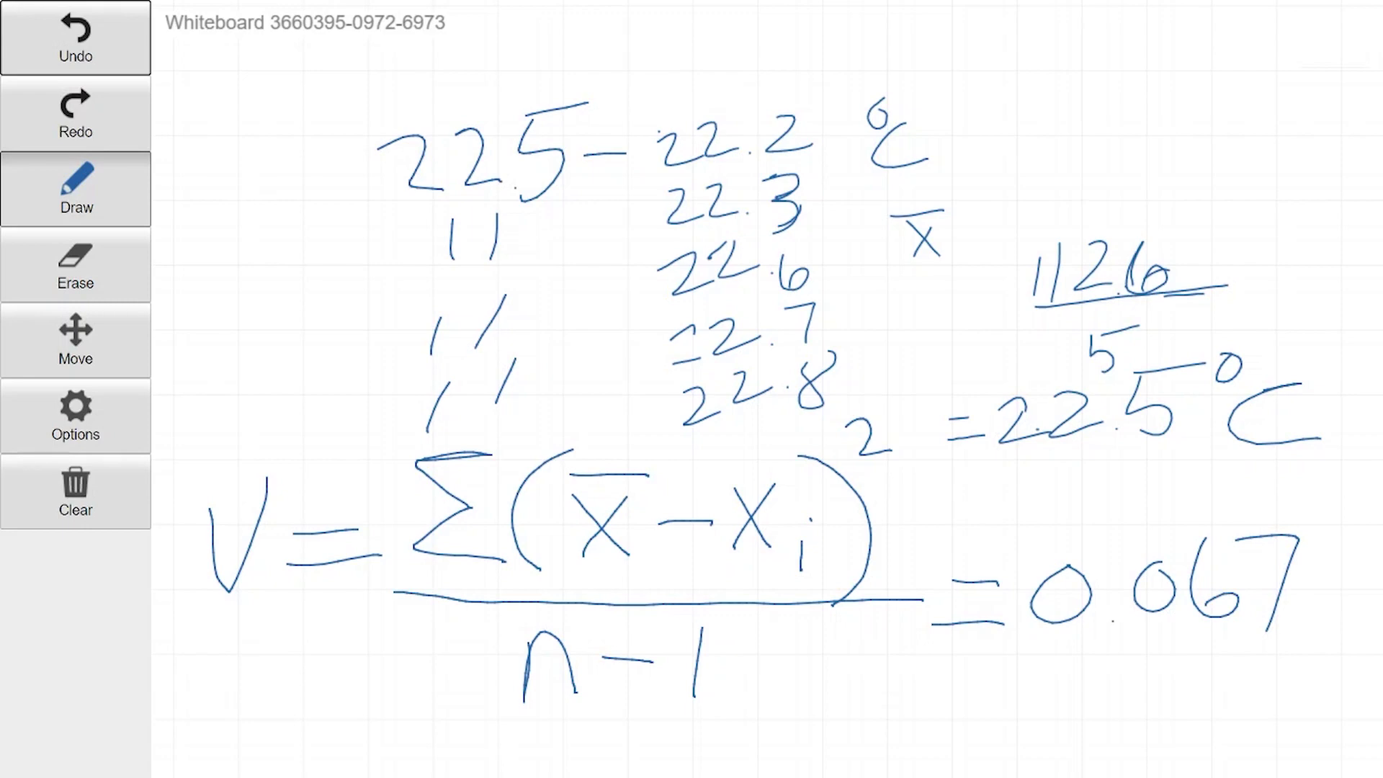
scroll(692, 389, down, 4)
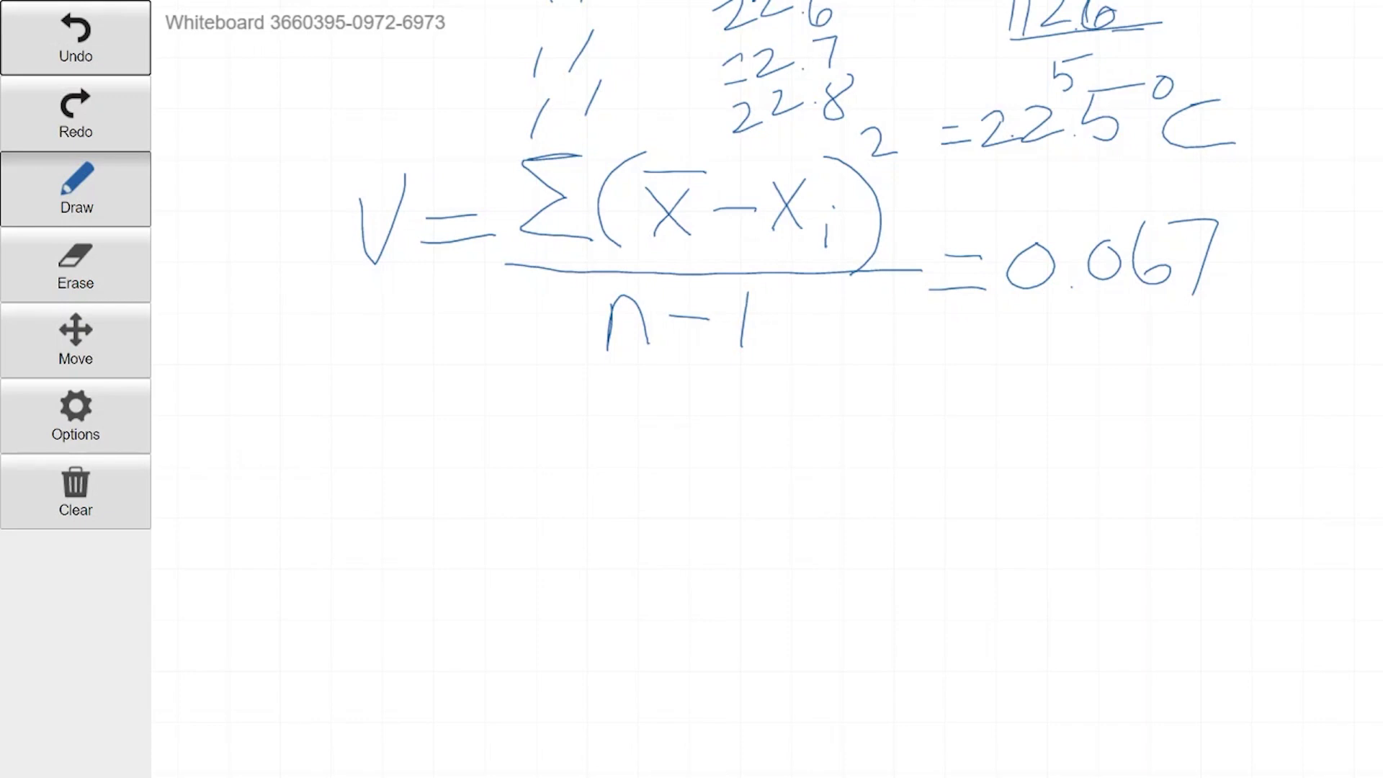
Step: Write S = ±√V and circle 0.067 with an arrow pointing to V
mouse_move(446, 407)
mouse_down()
mouse_move(380, 436)
mouse_move(352, 537)
mouse_up()
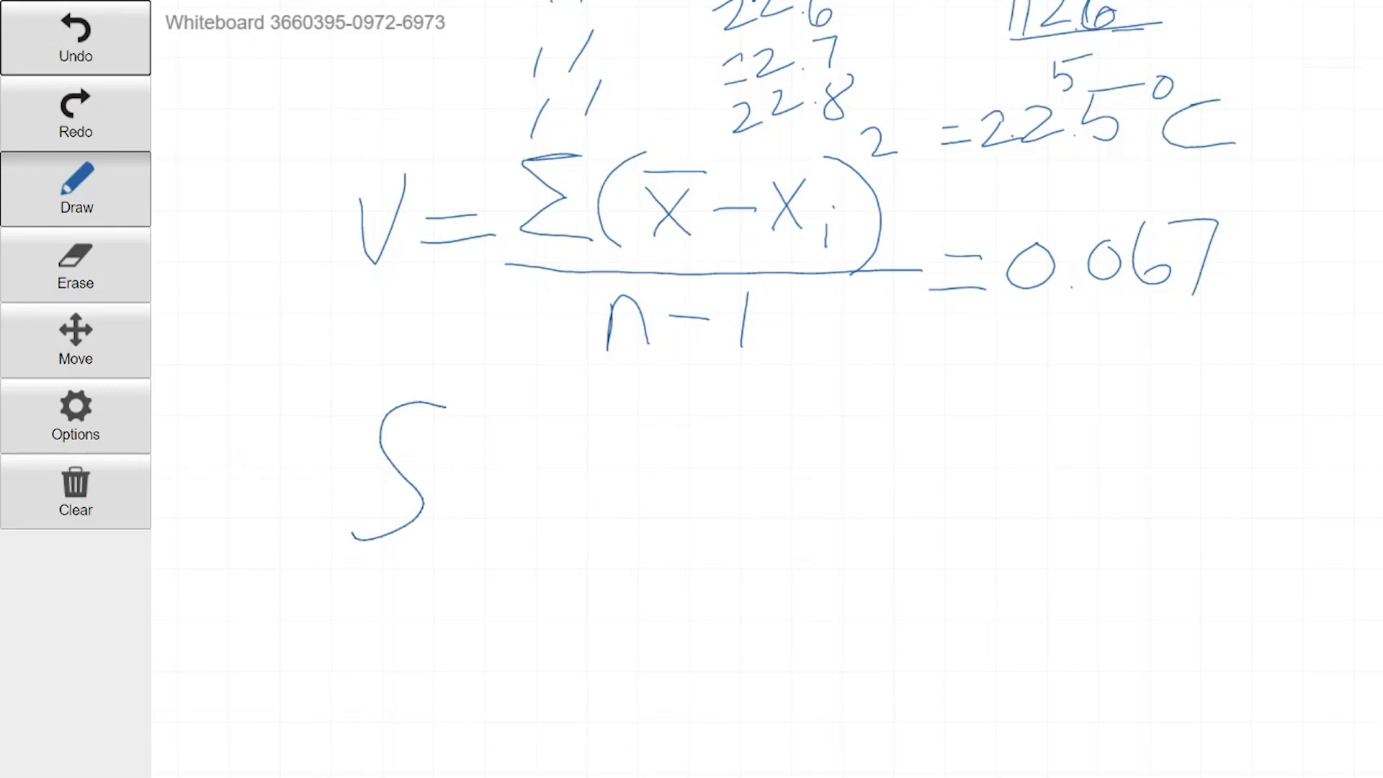
drag(469, 472, 543, 473)
drag(482, 509, 561, 504)
mouse_move(628, 405)
mouse_down()
mouse_move(627, 465)
mouse_move(662, 424)
mouse_up()
drag(581, 500, 643, 496)
mouse_move(692, 439)
mouse_down()
mouse_move(731, 394)
mouse_move(934, 377)
mouse_up()
mouse_move(788, 432)
mouse_down()
mouse_move(801, 479)
mouse_move(893, 398)
mouse_up()
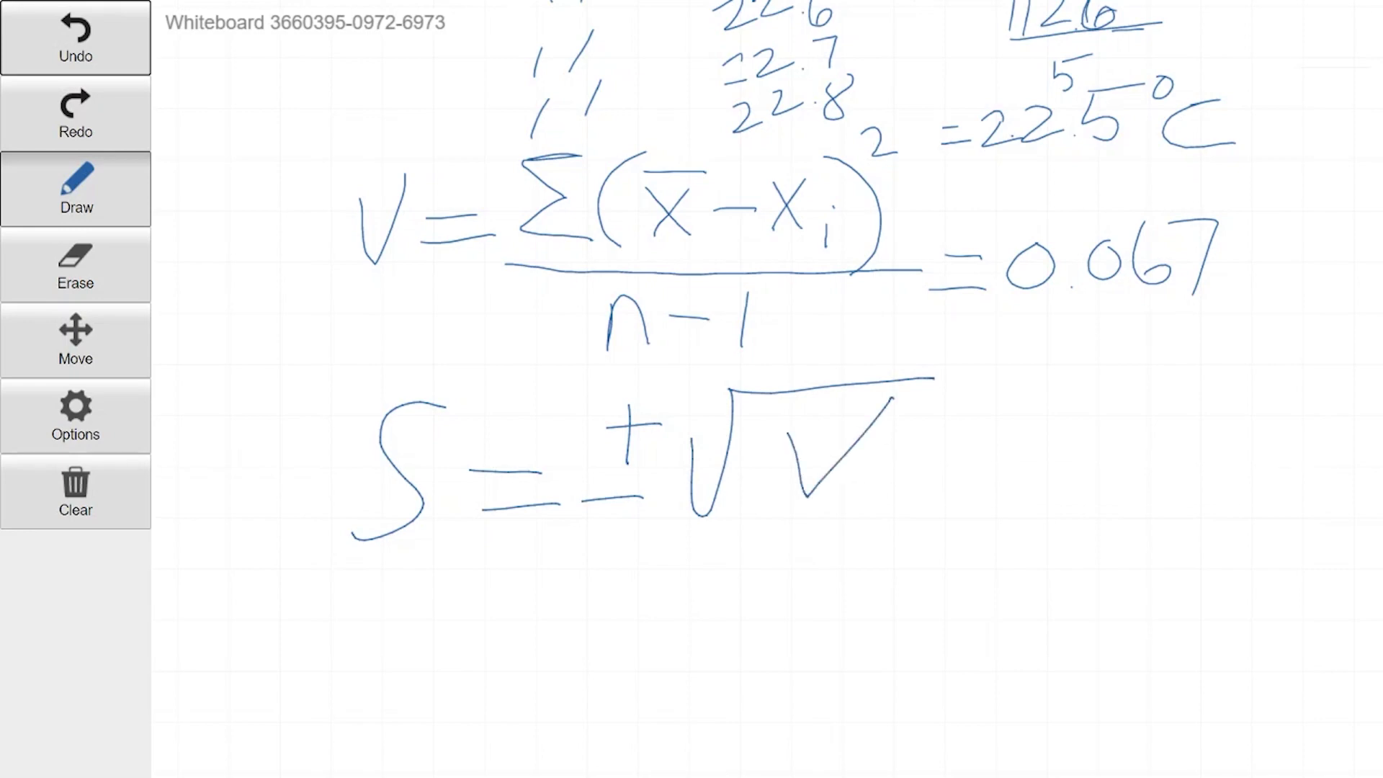
mouse_move(1003, 329)
mouse_down()
mouse_move(1094, 346)
mouse_move(1038, 202)
mouse_move(1161, 364)
mouse_move(1136, 421)
mouse_move(900, 494)
mouse_move(949, 460)
mouse_move(954, 545)
mouse_up()
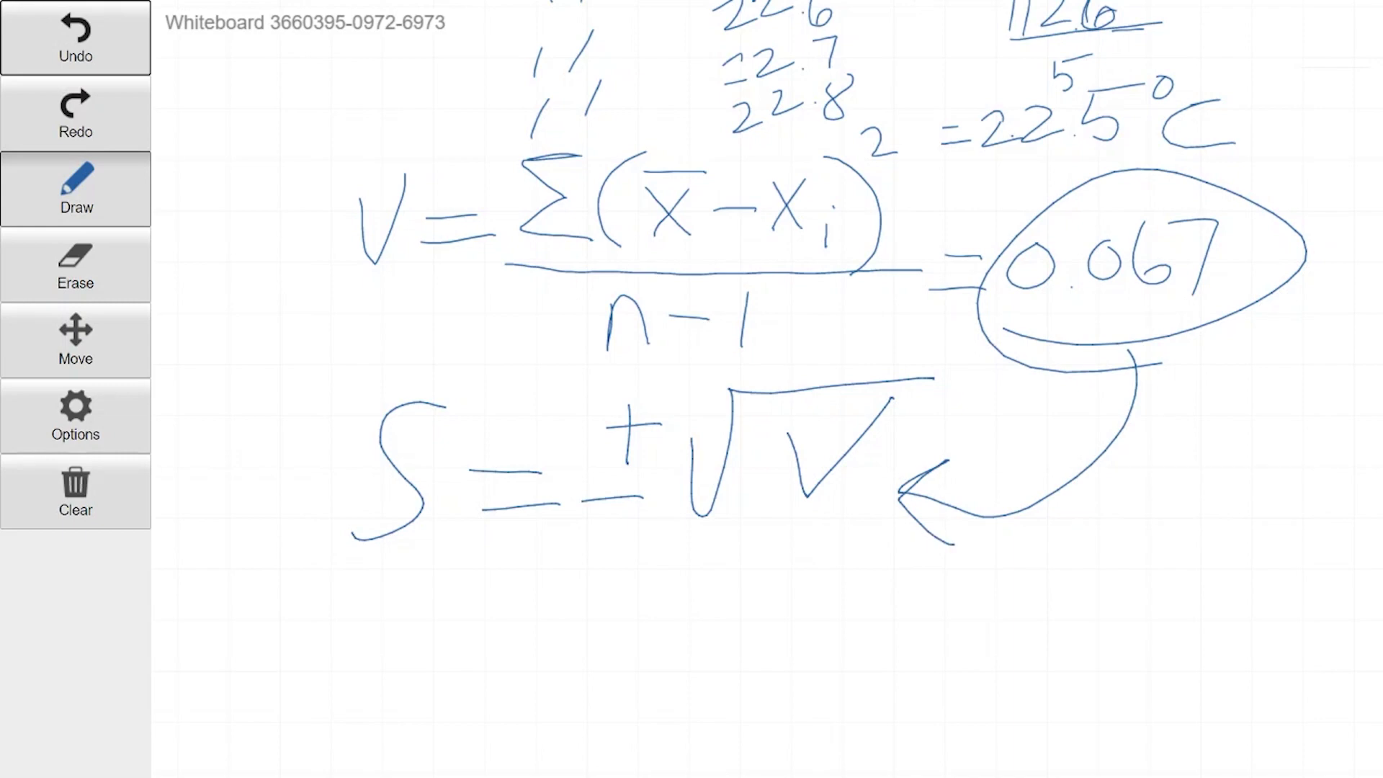
Step: Write S = ±0.26 °C below, and add °C after 0.067
mouse_move(549, 583)
mouse_down()
mouse_move(541, 666)
mouse_move(496, 690)
mouse_up()
drag(573, 627, 647, 629)
drag(580, 664, 657, 665)
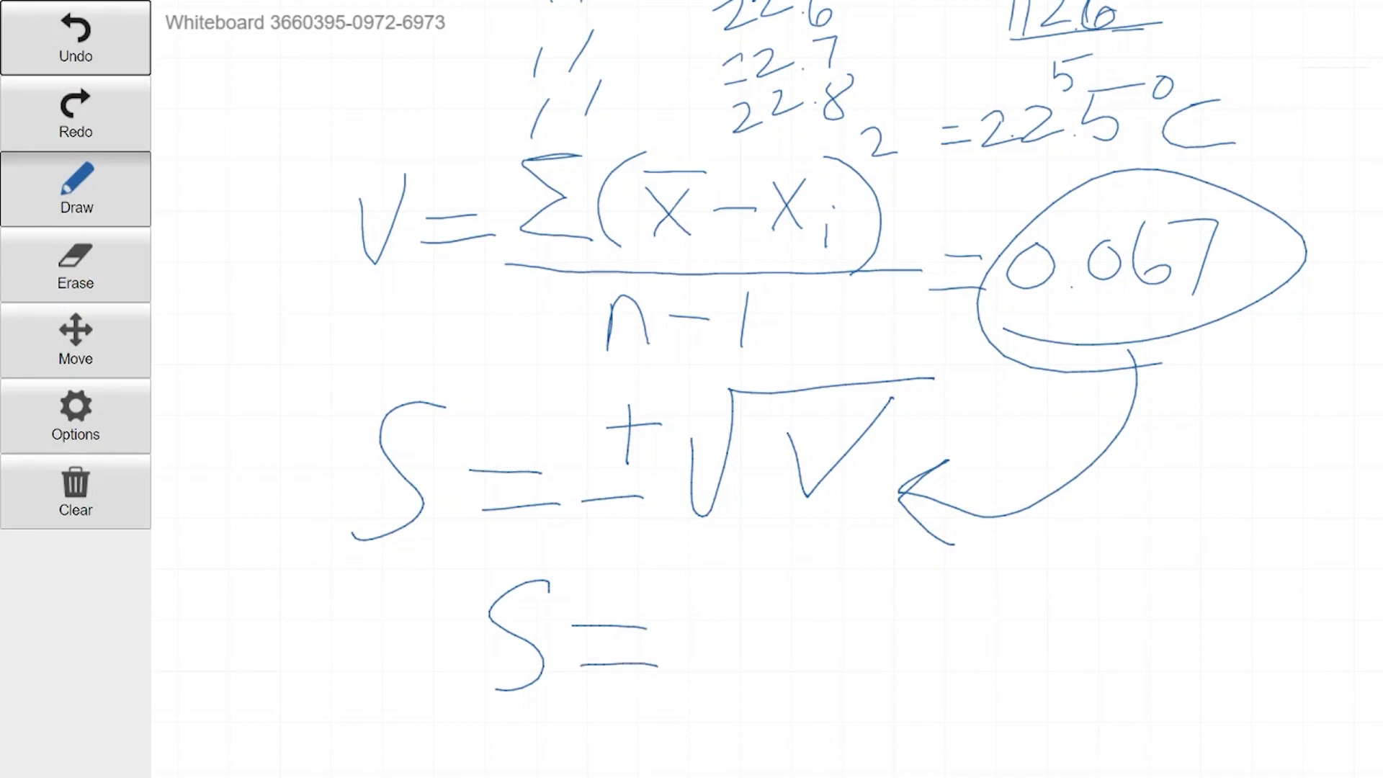
mouse_move(717, 578)
mouse_down()
mouse_move(715, 628)
mouse_move(744, 595)
mouse_up()
drag(676, 670, 746, 664)
mouse_move(829, 582)
mouse_down()
mouse_move(834, 647)
mouse_move(842, 587)
mouse_up()
click(876, 663)
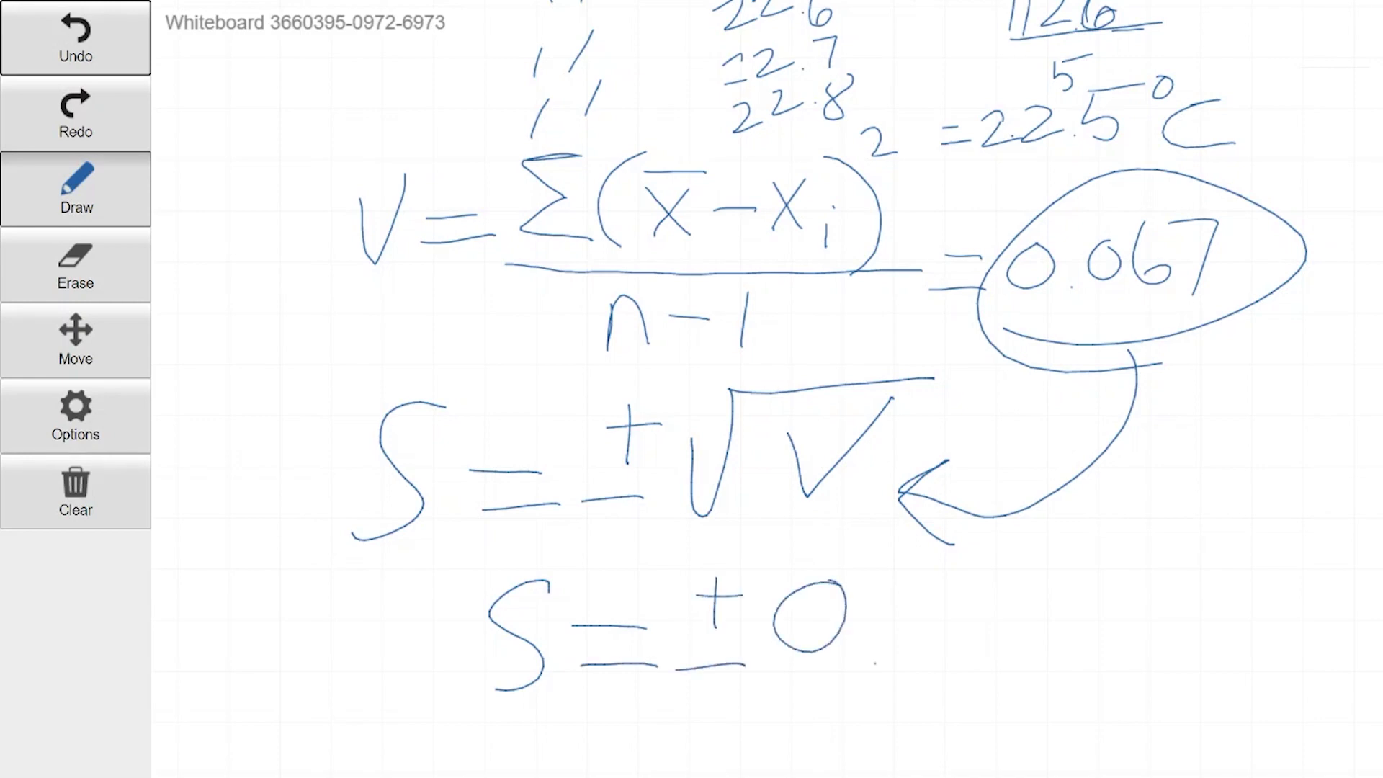
mouse_move(899, 595)
mouse_down()
mouse_move(930, 645)
mouse_move(973, 644)
mouse_up()
drag(1029, 569, 1010, 637)
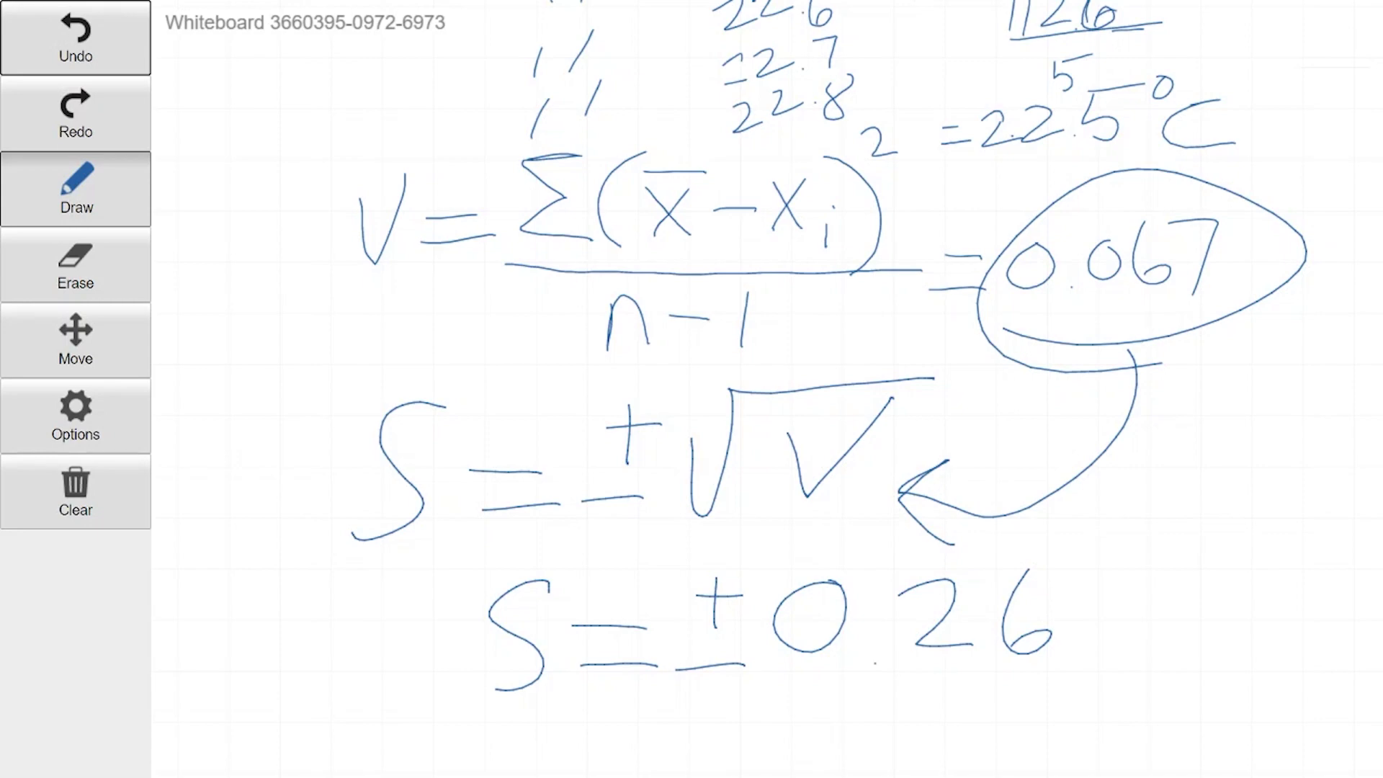
mouse_move(1090, 555)
mouse_down()
mouse_move(1103, 625)
mouse_move(1166, 636)
mouse_up()
mouse_move(1256, 232)
mouse_down()
mouse_move(1271, 278)
mouse_move(1298, 277)
mouse_up()
Step: Add a superscript 2 so the variance reads 0.067 °C², then zoom out to the full board
drag(1307, 209, 1362, 214)
scroll(768, 389, down, 2)
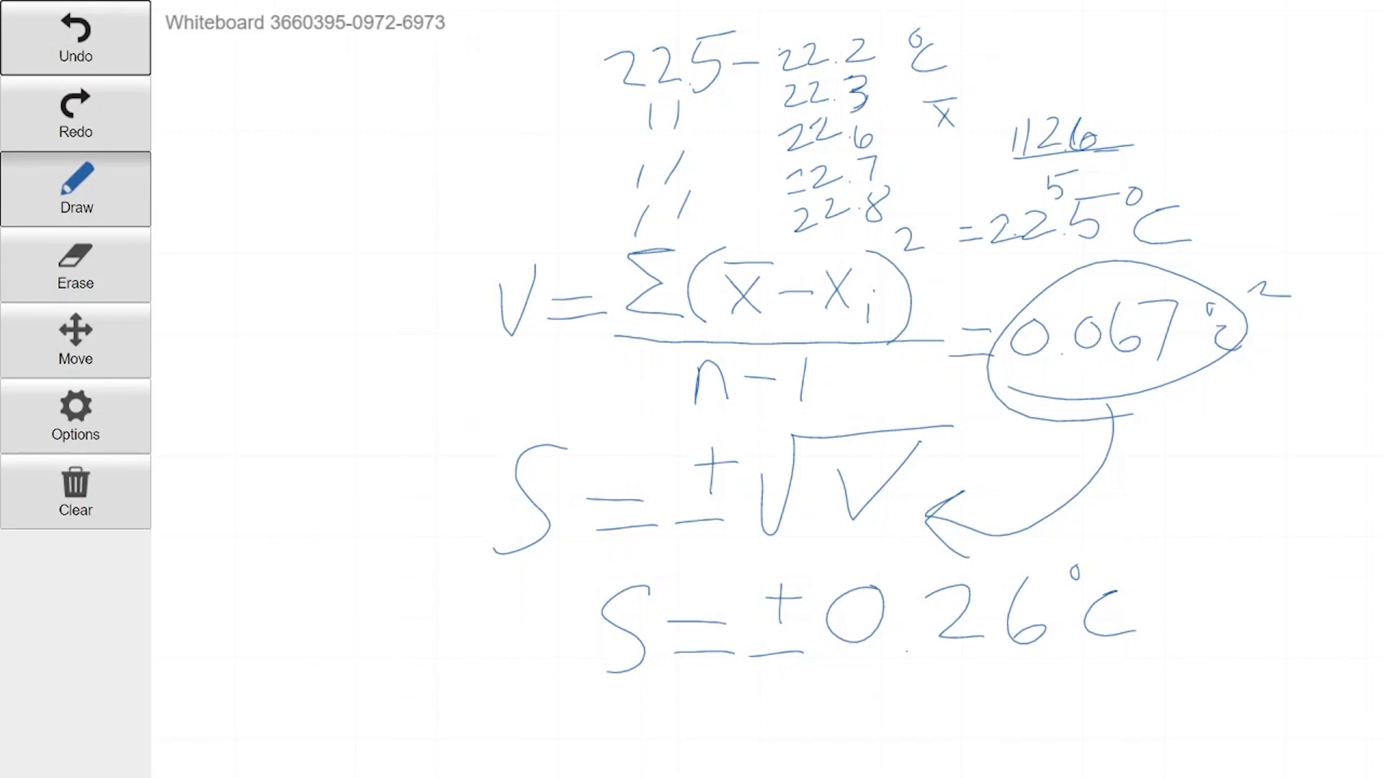
scroll(964, 369, down, 2)
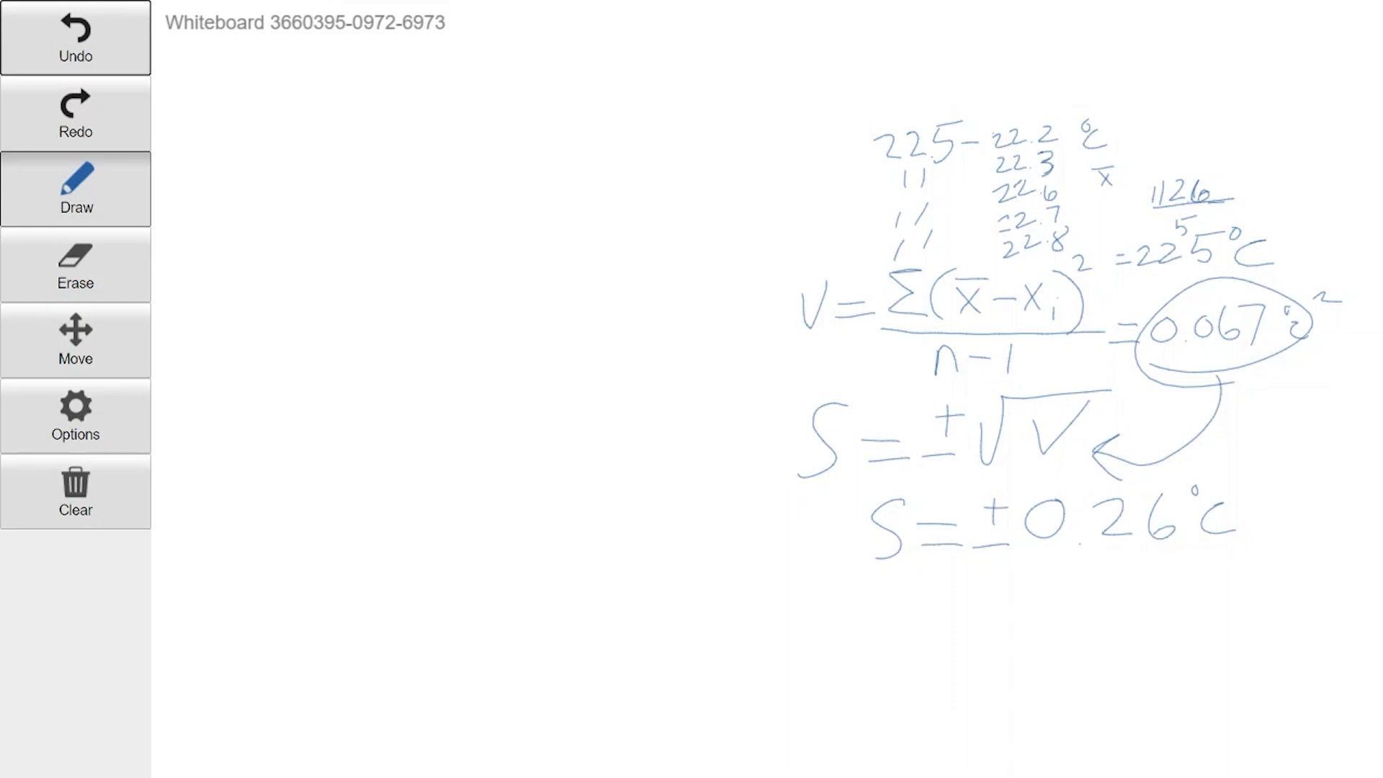
Step: Write Qcalc =, the numerator |out − NN|, a fraction line and range beneath, top left
mouse_move(225, 121)
mouse_down()
mouse_move(206, 144)
mouse_move(245, 115)
mouse_move(271, 184)
mouse_move(308, 162)
mouse_move(301, 191)
mouse_move(349, 174)
mouse_move(391, 189)
mouse_up()
drag(417, 121, 466, 122)
drag(423, 159, 486, 157)
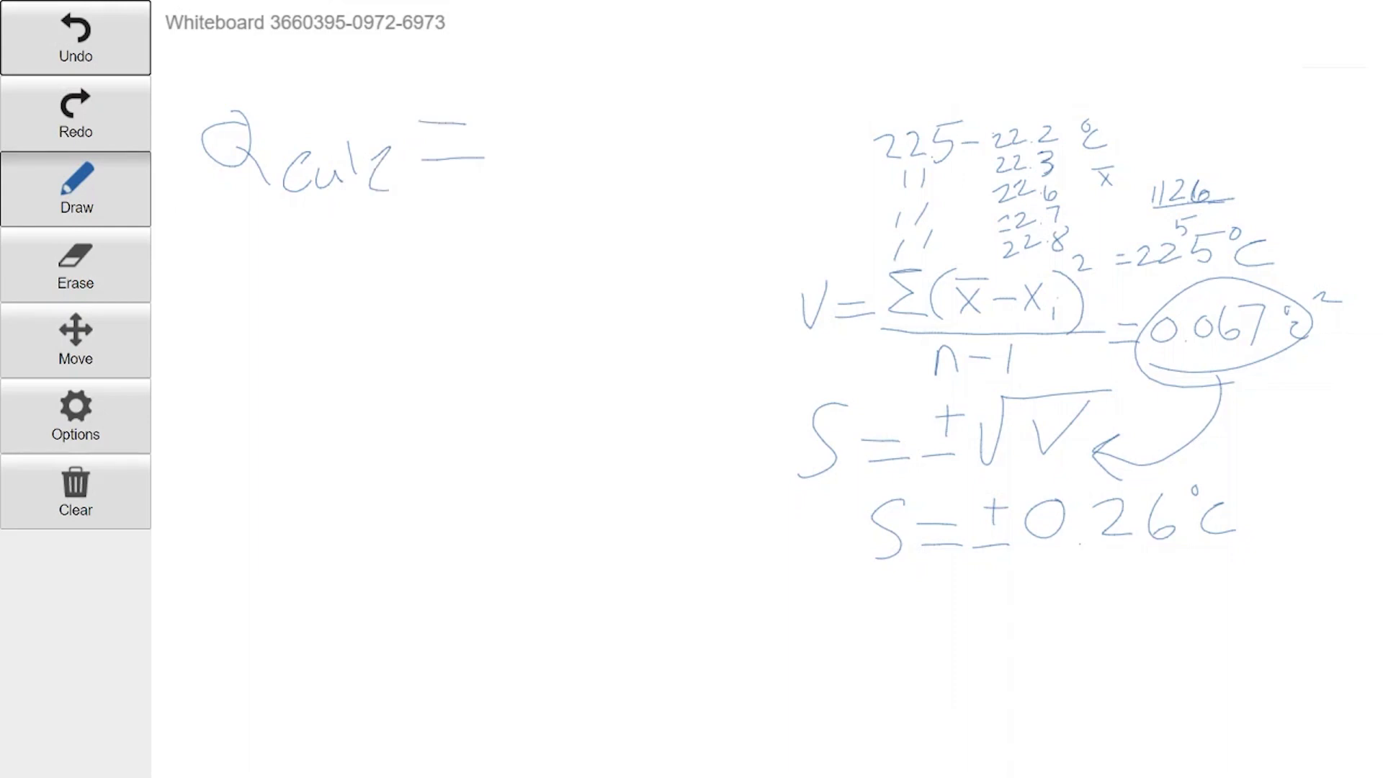
drag(510, 59, 492, 146)
mouse_move(546, 88)
mouse_down()
mouse_move(548, 107)
mouse_move(604, 103)
mouse_up()
mouse_move(580, 83)
mouse_down()
mouse_move(666, 90)
mouse_move(697, 117)
mouse_up()
mouse_move(699, 66)
mouse_down()
mouse_move(720, 66)
mouse_move(758, 110)
mouse_up()
mouse_move(761, 58)
mouse_down()
mouse_move(796, 59)
mouse_move(839, 126)
mouse_up()
drag(452, 196, 842, 145)
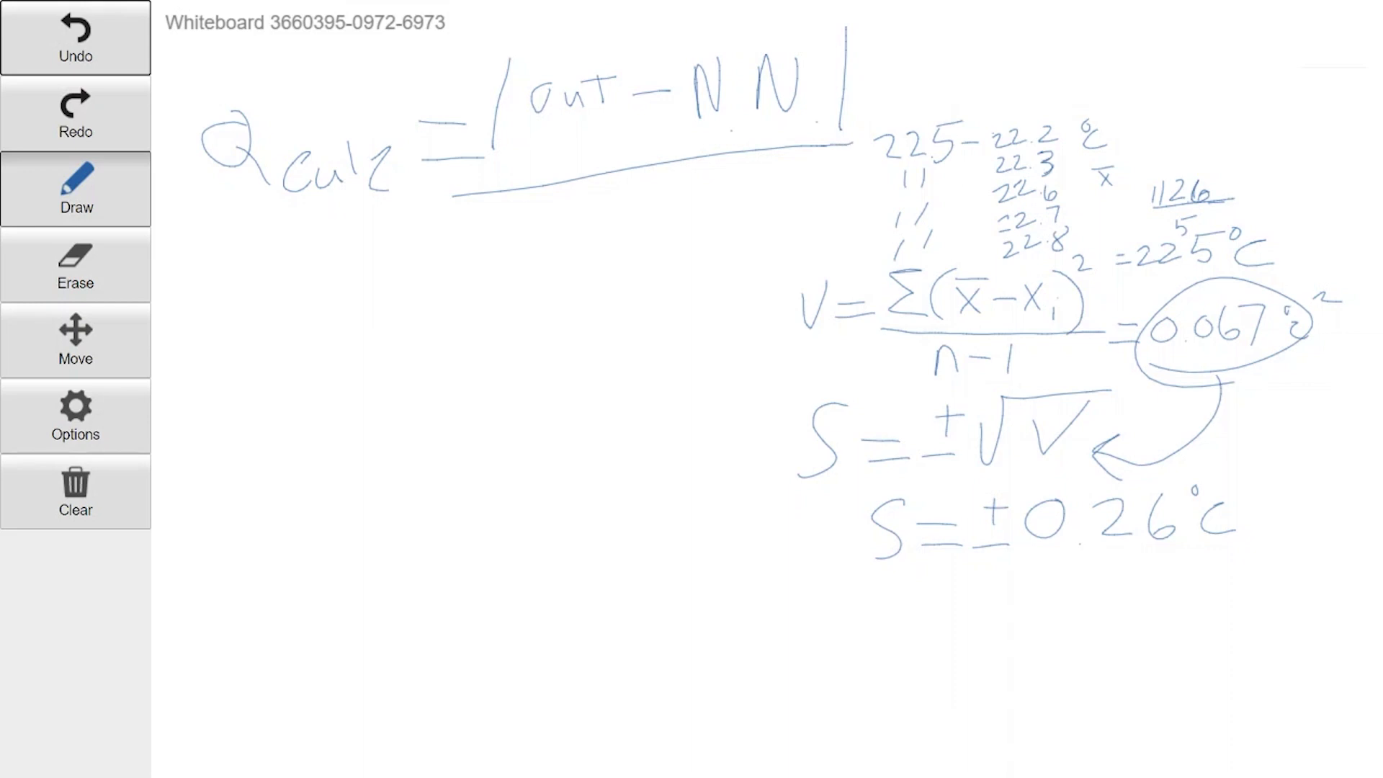
mouse_move(553, 219)
mouse_down()
mouse_move(542, 253)
mouse_move(604, 194)
mouse_move(648, 267)
mouse_up()
mouse_move(664, 232)
mouse_down()
mouse_move(686, 222)
mouse_move(693, 249)
mouse_move(723, 260)
mouse_move(807, 245)
mouse_up()
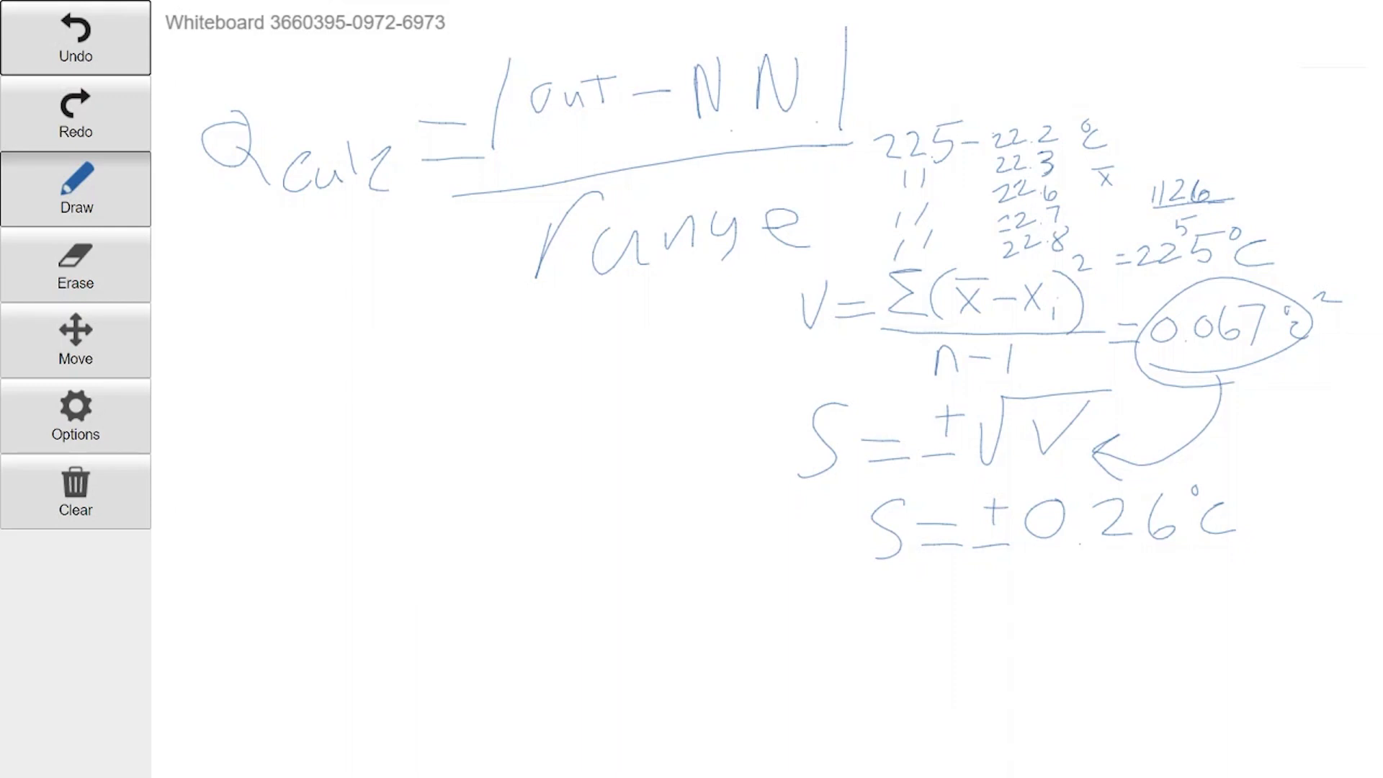
Step: Write 25.2 above the readings and begin the substitution |25.2 − under the formula
mouse_move(978, 72)
mouse_down()
mouse_move(1037, 110)
mouse_move(1022, 110)
mouse_up()
mouse_move(1038, 56)
mouse_down()
mouse_move(1086, 43)
mouse_move(1198, 72)
mouse_up()
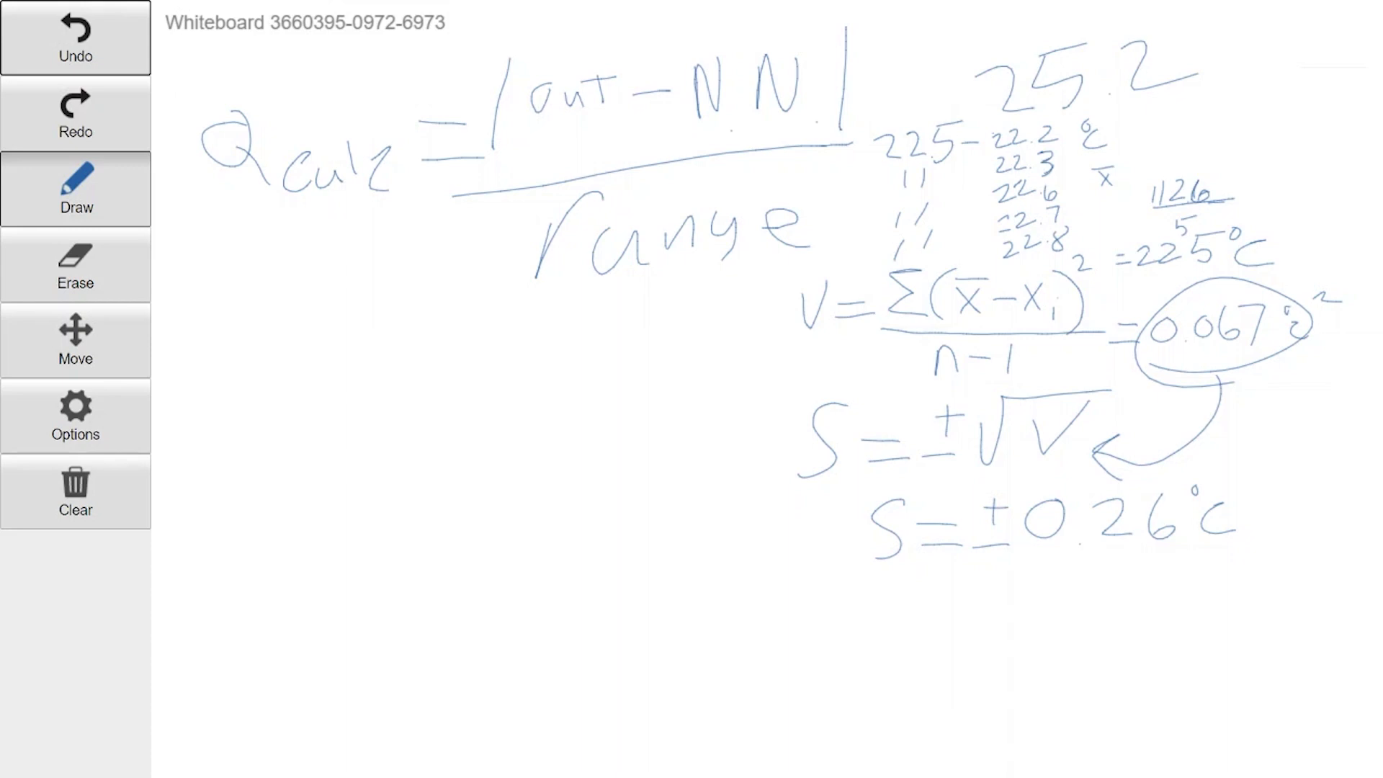
drag(271, 393, 278, 503)
mouse_move(303, 441)
mouse_down()
mouse_move(344, 426)
mouse_move(363, 464)
mouse_up()
mouse_move(390, 410)
mouse_down()
mouse_move(423, 448)
mouse_move(408, 464)
mouse_up()
mouse_move(386, 411)
mouse_down()
mouse_move(422, 403)
mouse_move(476, 449)
mouse_move(616, 378)
mouse_up()
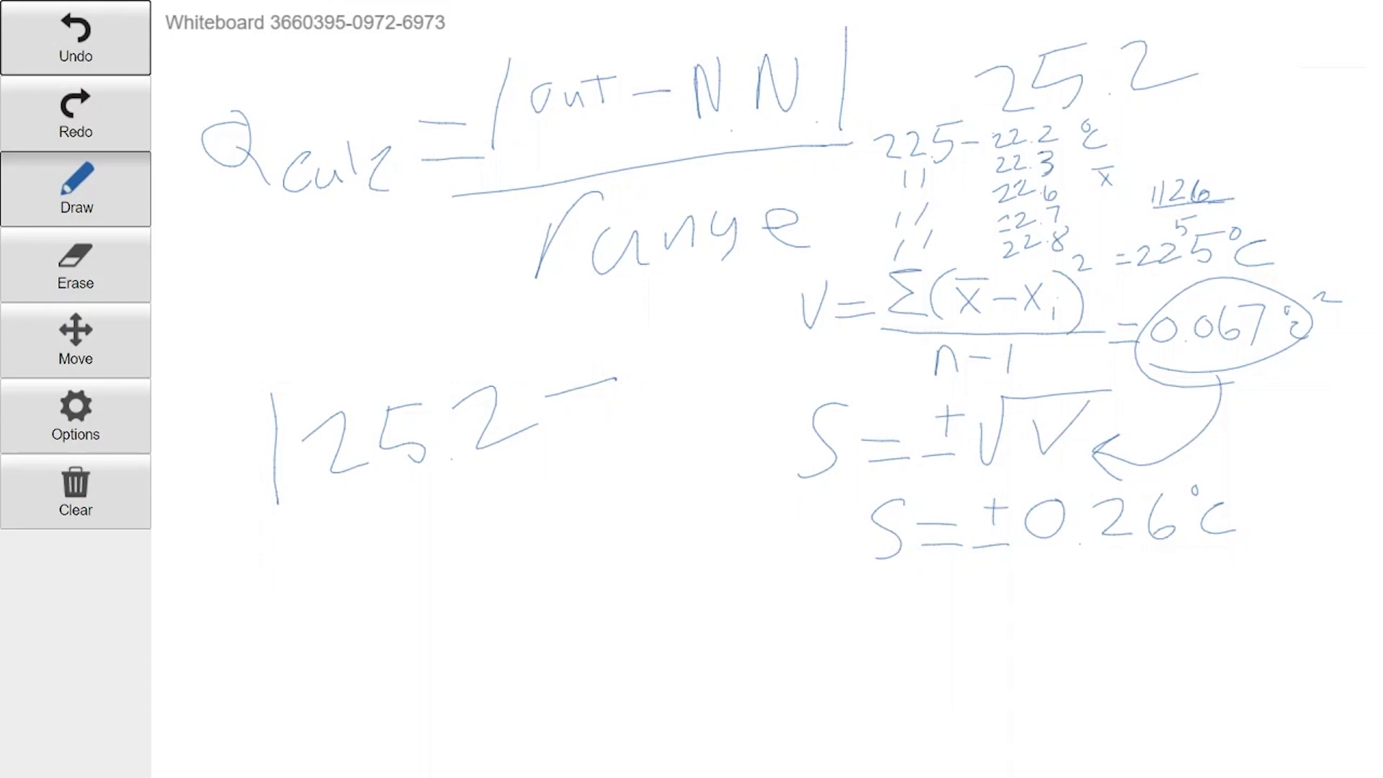
Step: Arrow 25.2 to the data list and complete the numerator as |25.2 − 22.8|
mouse_move(1192, 55)
mouse_down()
mouse_move(1225, 124)
mouse_move(1068, 265)
mouse_up()
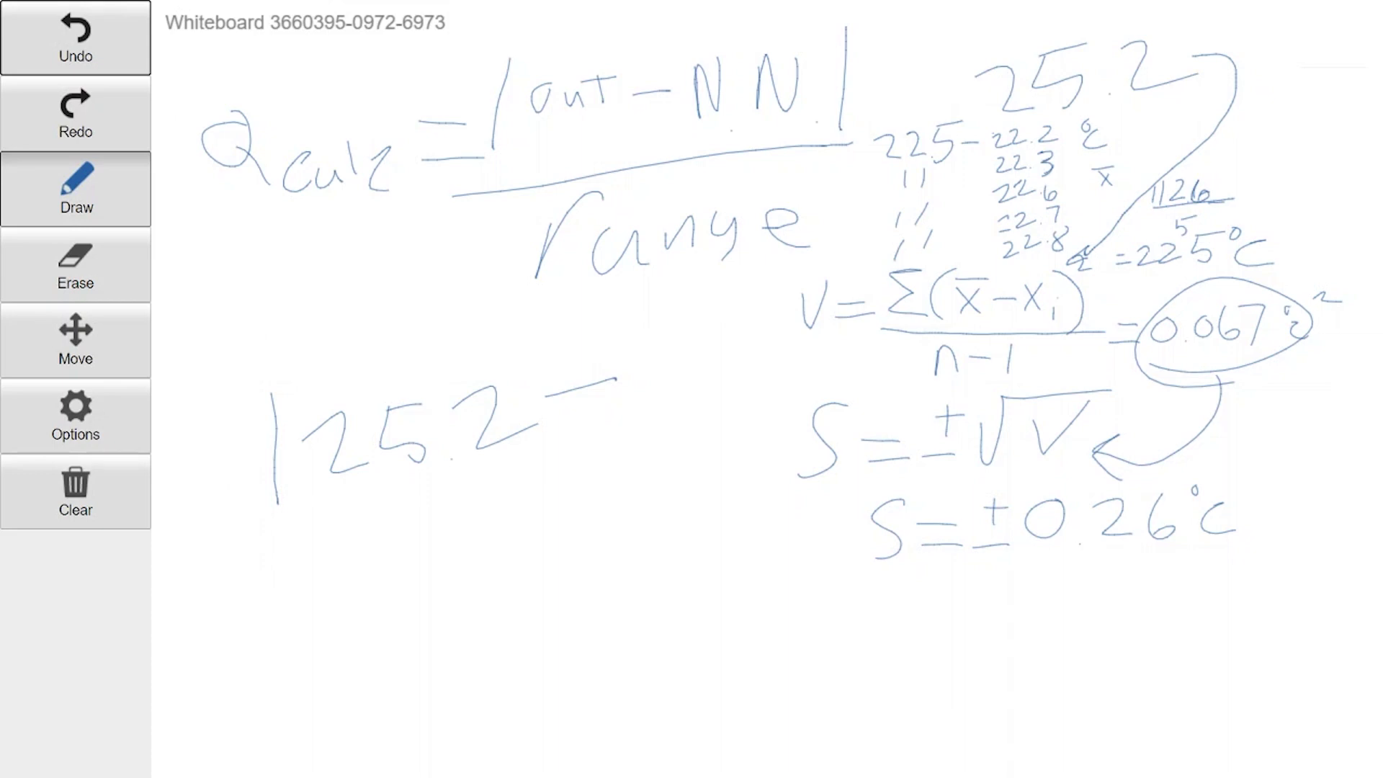
drag(627, 354, 690, 408)
drag(692, 345, 728, 336)
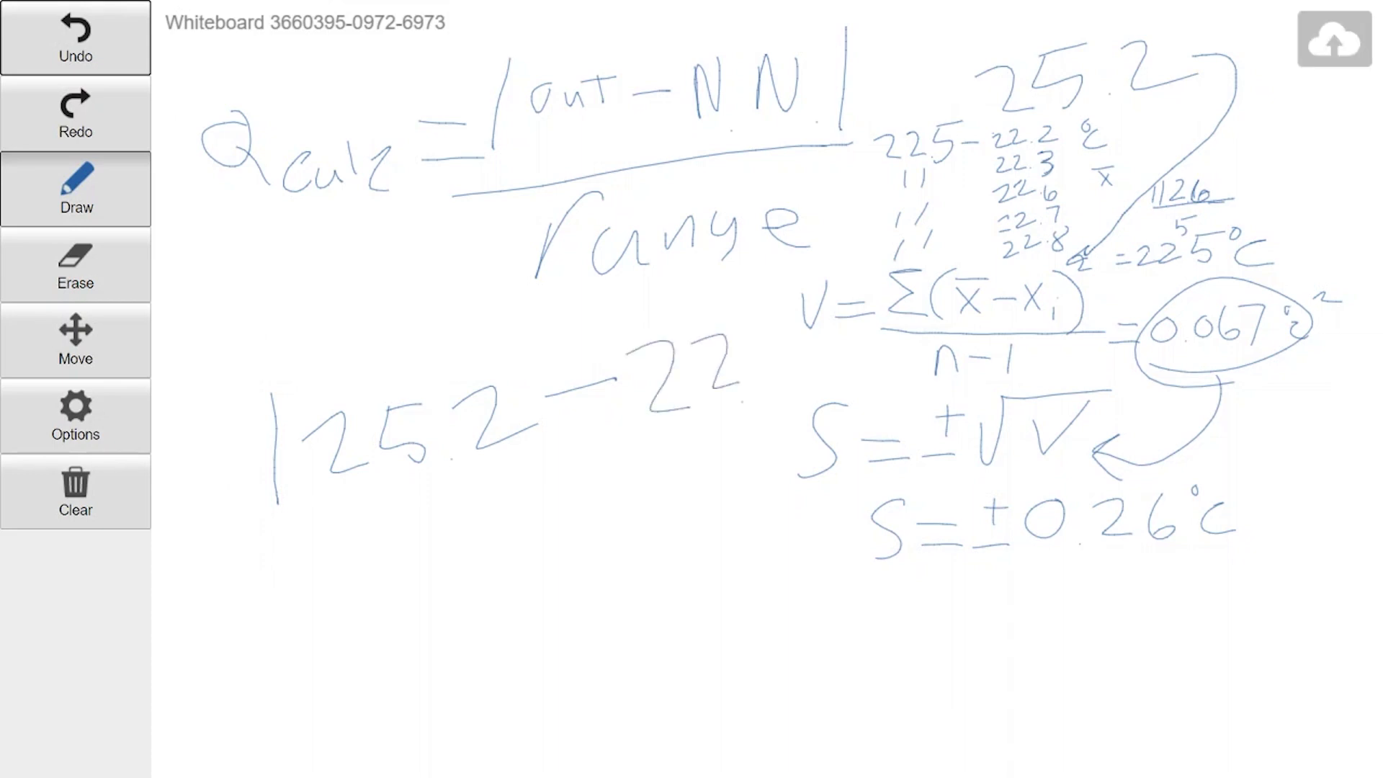
mouse_move(775, 339)
mouse_down()
mouse_move(753, 382)
mouse_move(774, 340)
mouse_move(791, 417)
mouse_up()
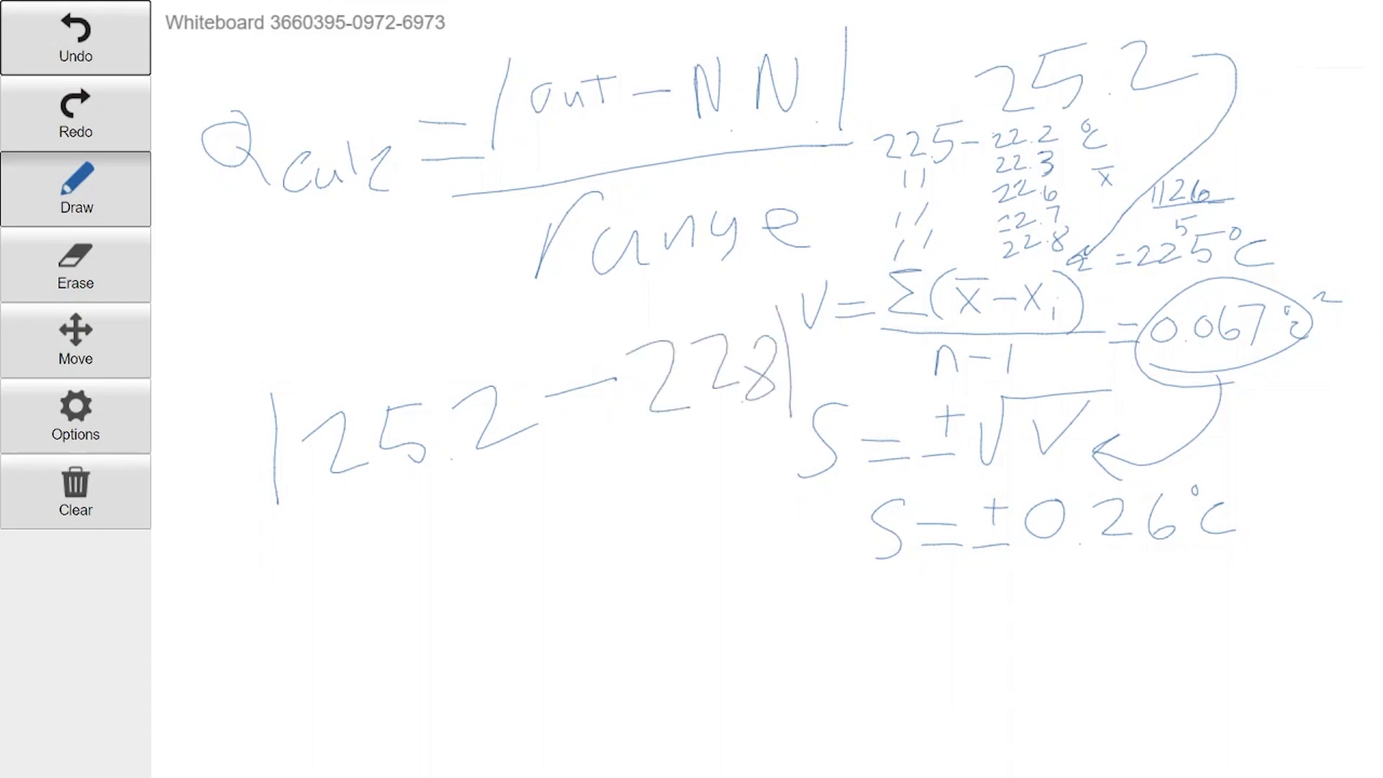
drag(248, 537, 813, 437)
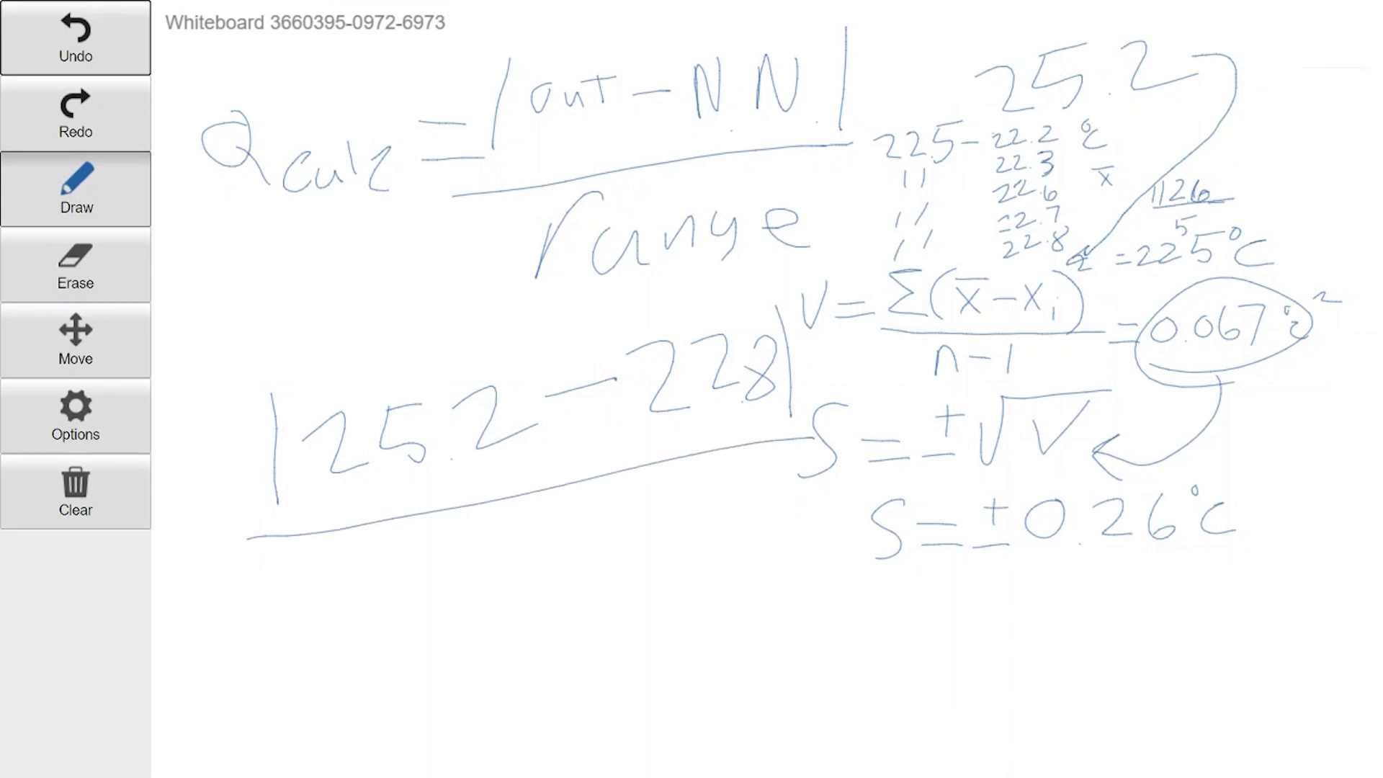
Step: Write the denominator 25.2 − 22.2 under the fraction line
mouse_move(297, 585)
mouse_down()
mouse_move(331, 588)
mouse_move(385, 627)
mouse_up()
mouse_move(393, 561)
mouse_down()
mouse_move(427, 634)
mouse_move(436, 557)
mouse_move(506, 602)
mouse_move(539, 592)
mouse_up()
drag(551, 556, 693, 577)
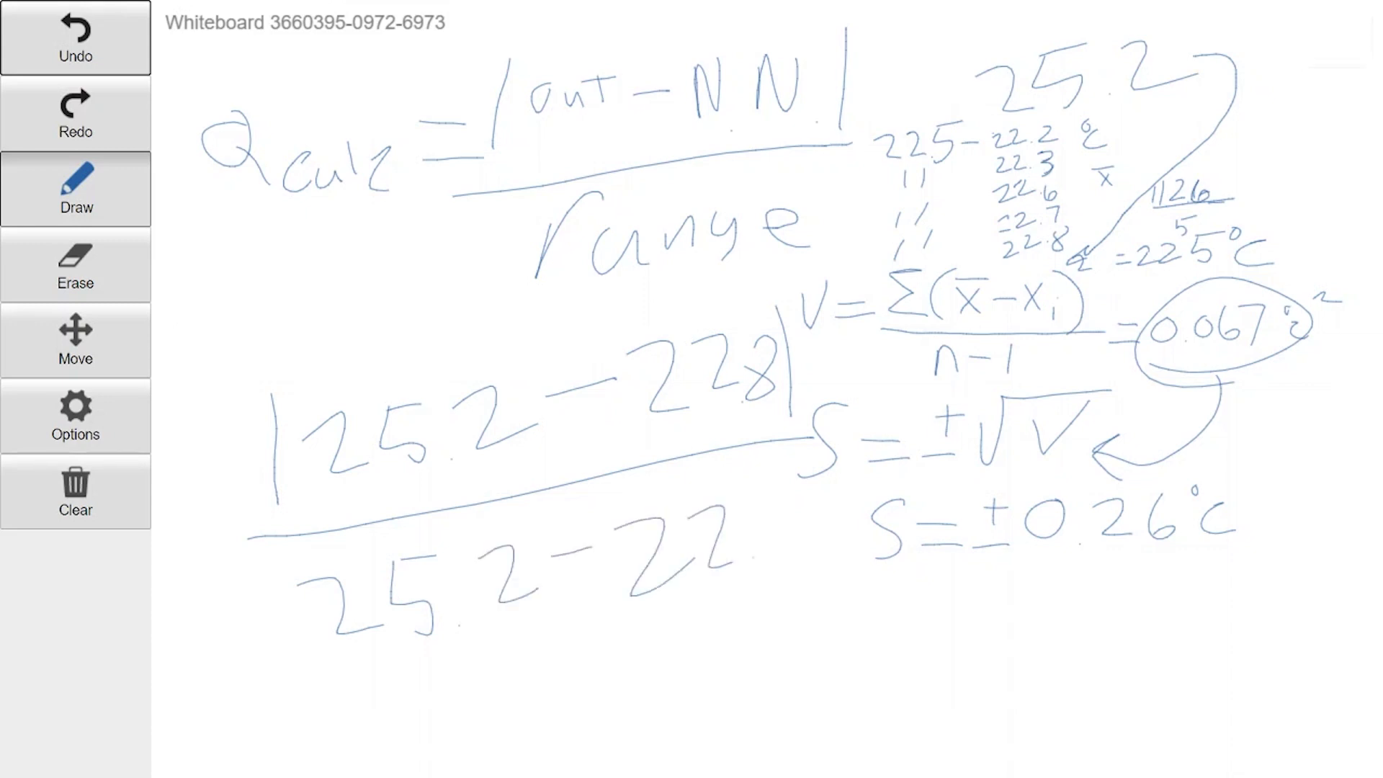
drag(690, 513, 732, 565)
drag(750, 508, 808, 559)
Step: Write Qcalc = 0.8 below the fraction
mouse_move(555, 648)
mouse_down()
mouse_move(504, 657)
mouse_move(551, 659)
mouse_up()
mouse_move(525, 681)
mouse_down()
mouse_move(540, 699)
mouse_move(587, 684)
mouse_move(676, 690)
mouse_up()
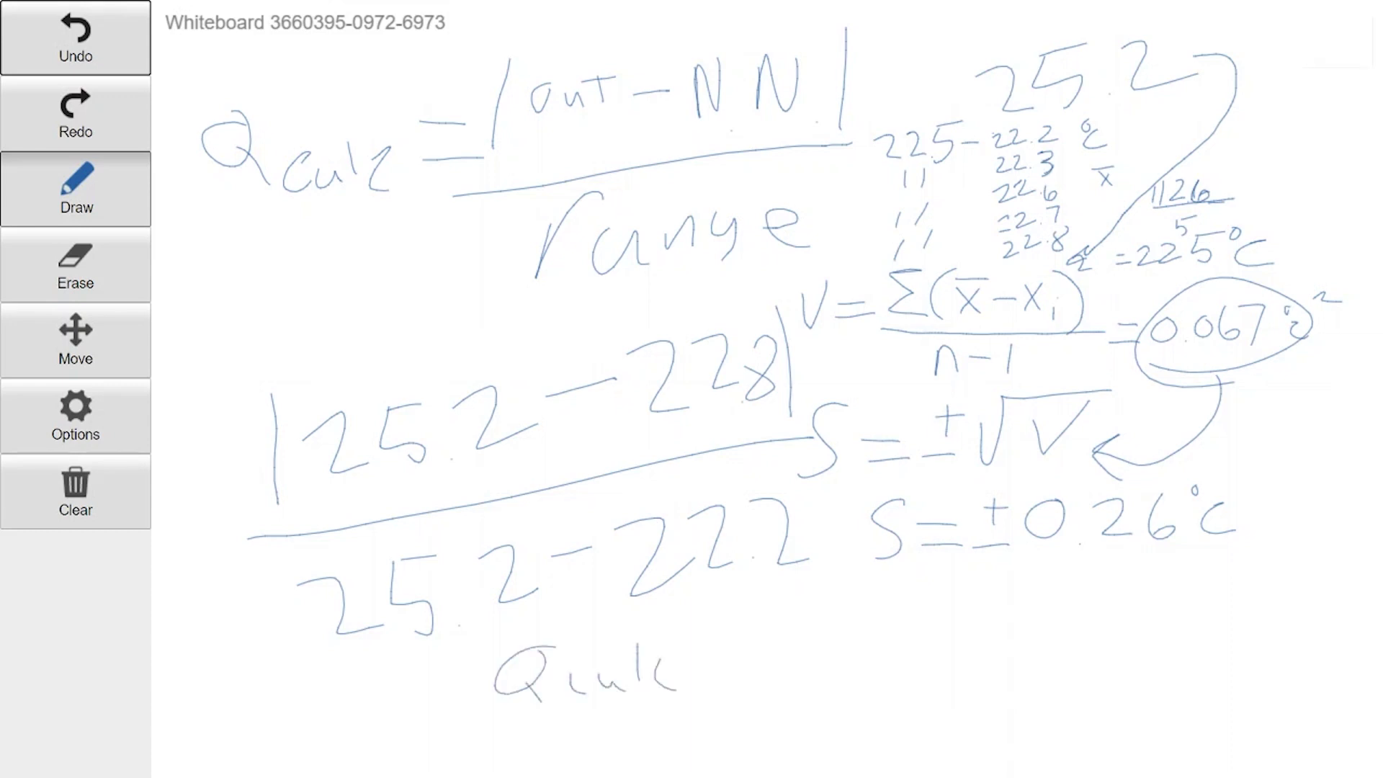
drag(716, 647, 750, 644)
drag(715, 668, 744, 668)
mouse_move(818, 625)
mouse_down()
mouse_move(827, 659)
mouse_move(830, 631)
mouse_up()
mouse_move(916, 613)
mouse_down()
mouse_move(881, 666)
mouse_move(893, 621)
mouse_up()
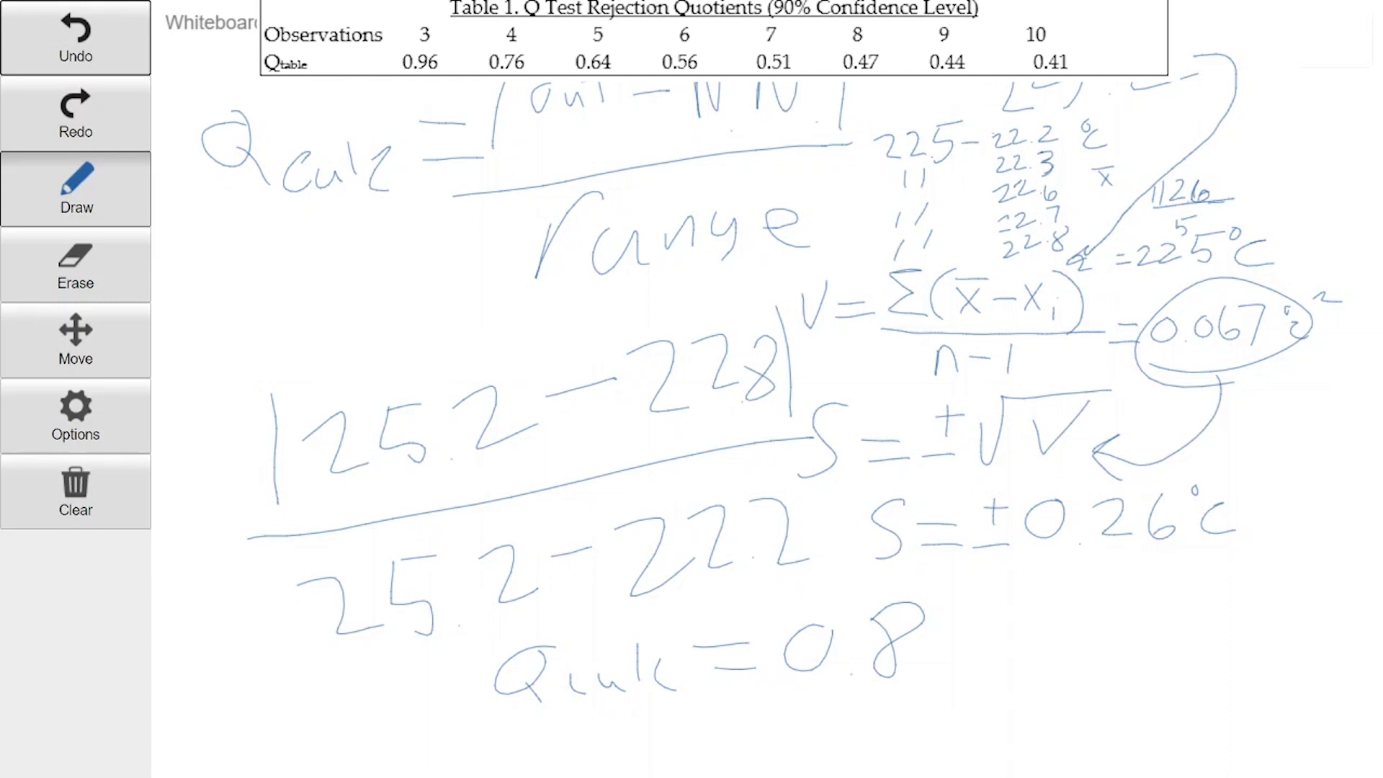
Step: Write Qt = 0.56 beside Qcalc = 0.8 and strike through the rejected 25.2
drag(1041, 614, 1037, 616)
drag(1046, 648, 1057, 661)
drag(1104, 616, 1102, 652)
drag(1091, 632, 1117, 629)
drag(1142, 618, 1174, 613)
drag(1142, 636, 1178, 633)
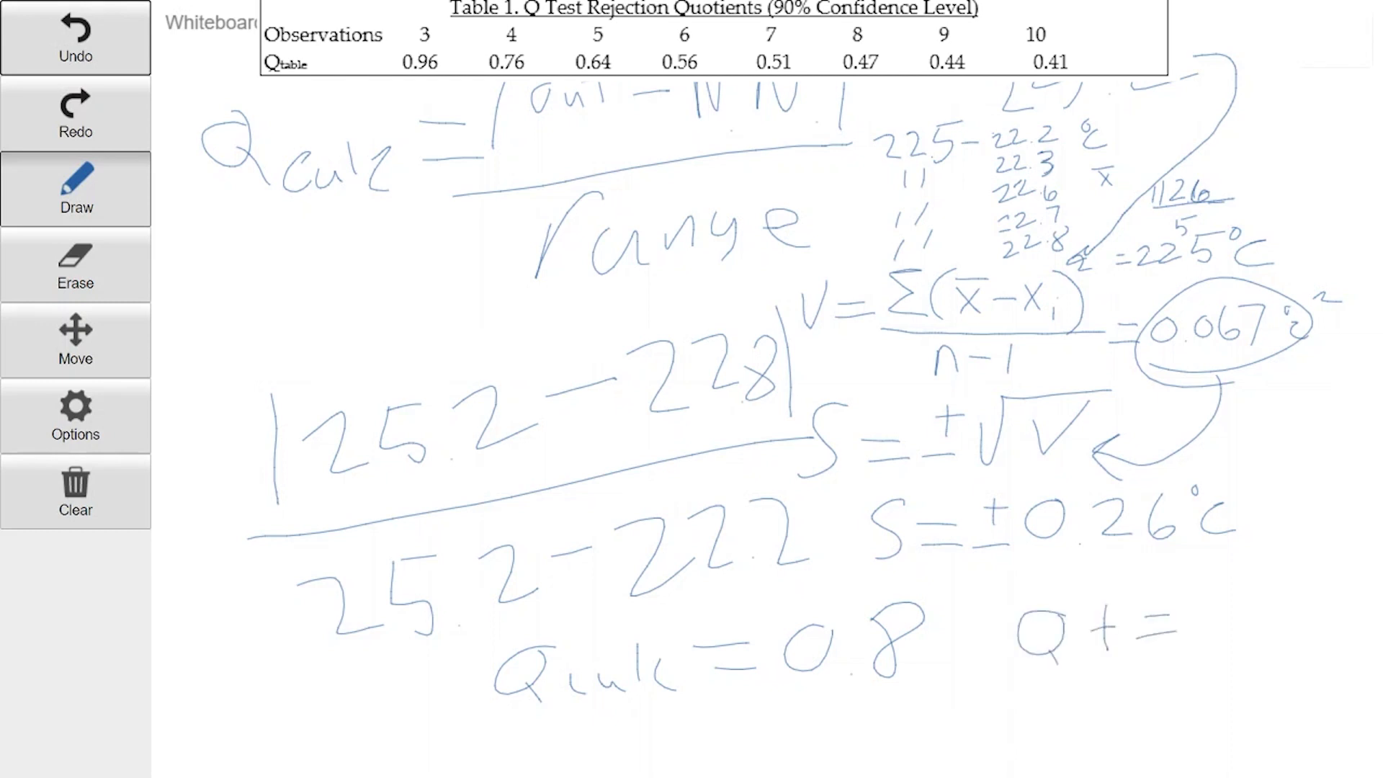
mouse_move(1224, 595)
mouse_down()
mouse_move(1224, 636)
mouse_move(1228, 594)
mouse_move(1284, 595)
mouse_move(1279, 628)
mouse_up()
mouse_move(1260, 567)
mouse_down()
mouse_move(1294, 557)
mouse_move(1342, 610)
mouse_move(1315, 609)
mouse_up()
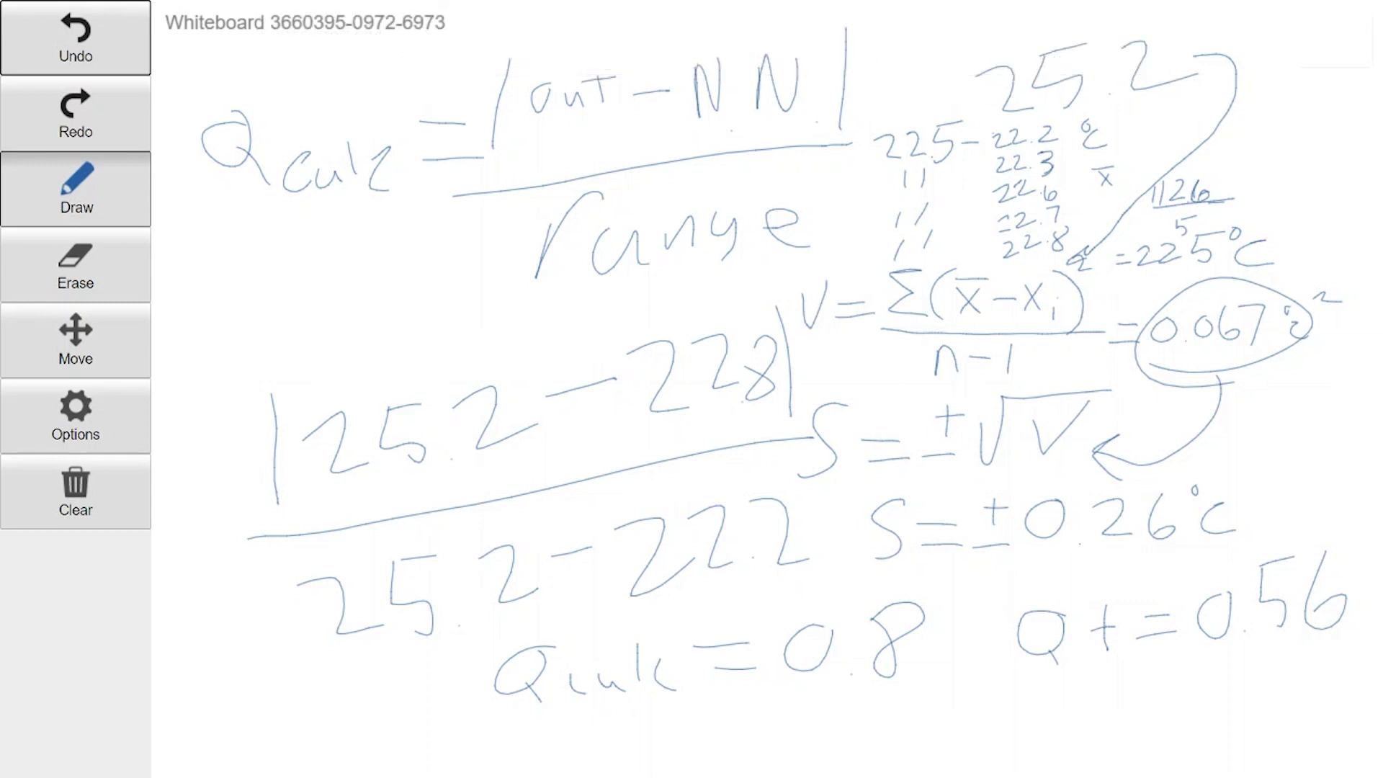
drag(965, 95, 1204, 54)
Step: Draw pen arrows pointing at the 'out' and 'NN' terms of the Q formula
scroll(912, 411, left, 5)
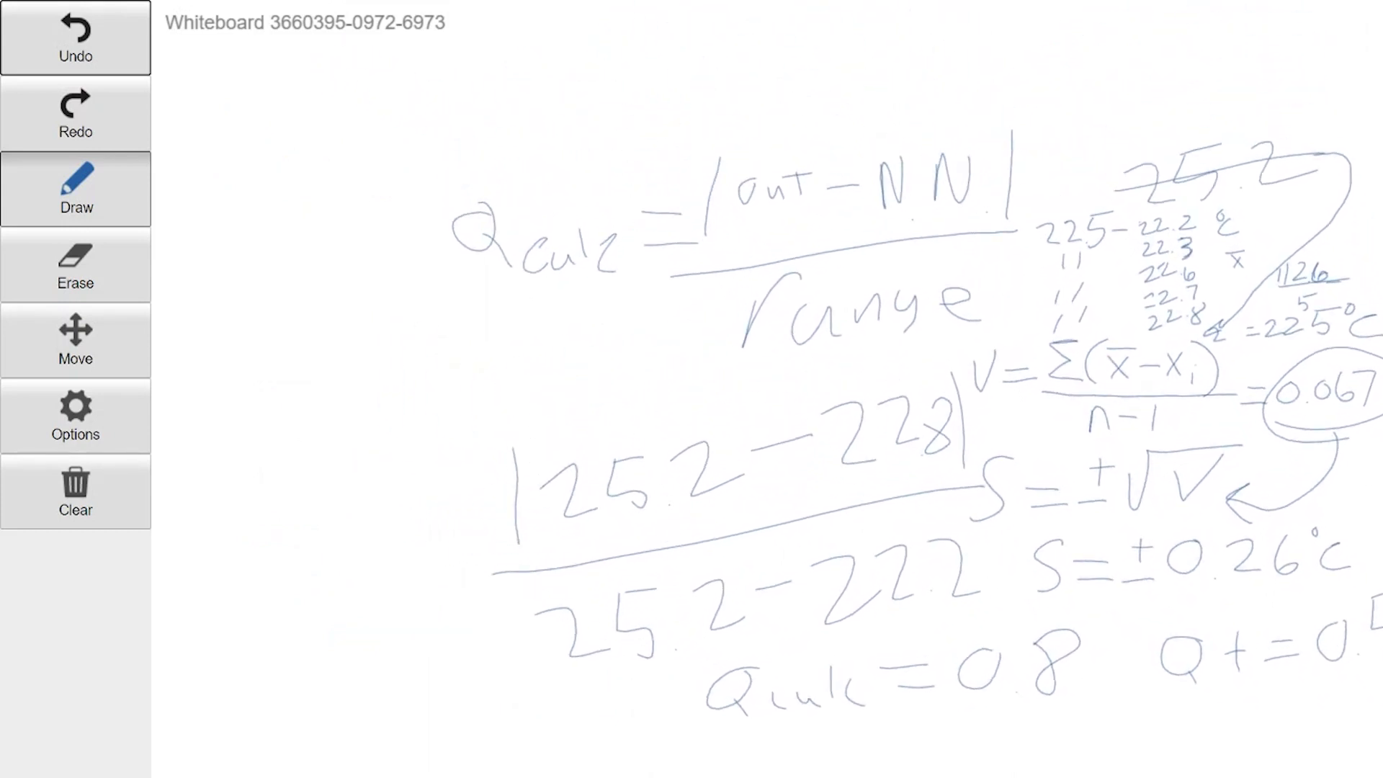
scroll(843, 166, up, 2)
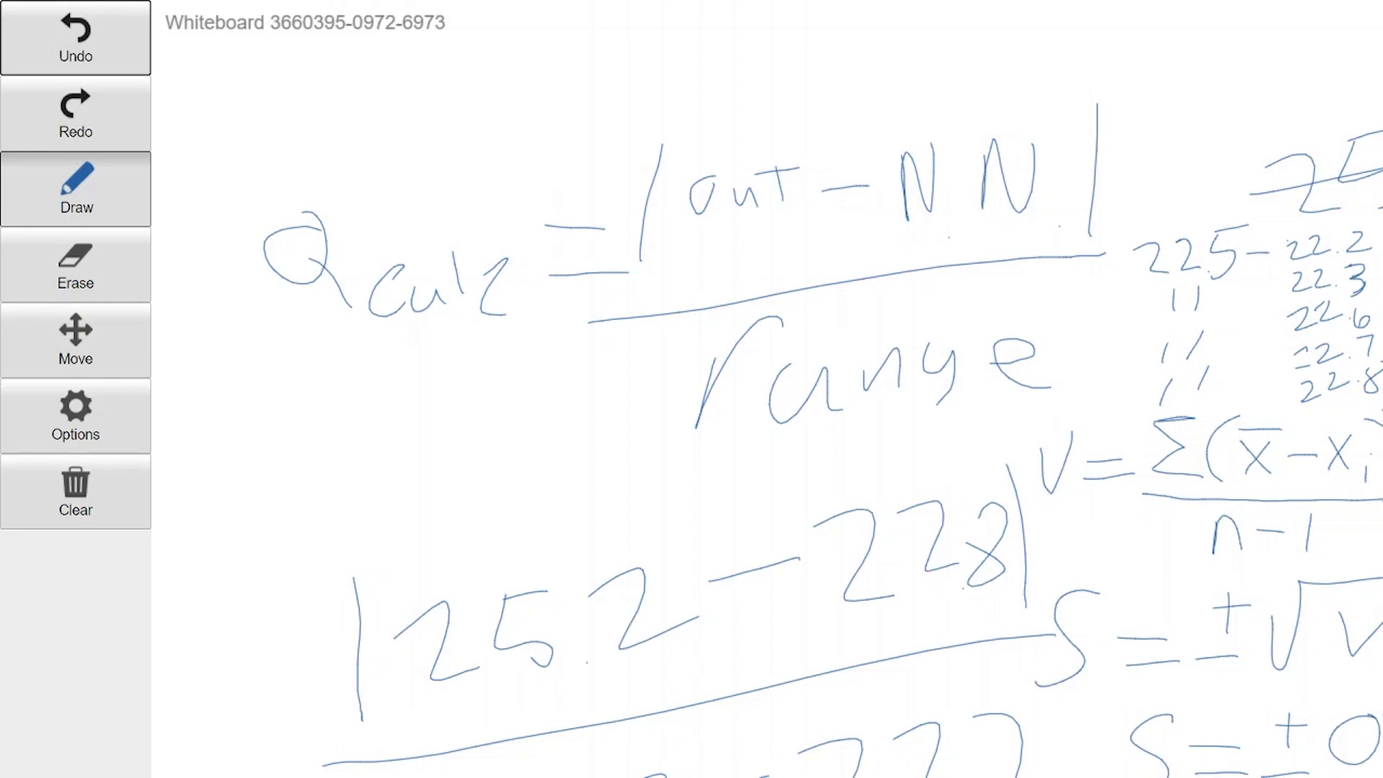
mouse_move(706, 66)
mouse_down()
mouse_move(749, 134)
mouse_move(753, 115)
mouse_up()
mouse_move(868, 44)
mouse_down()
mouse_move(914, 108)
mouse_move(913, 78)
mouse_up()
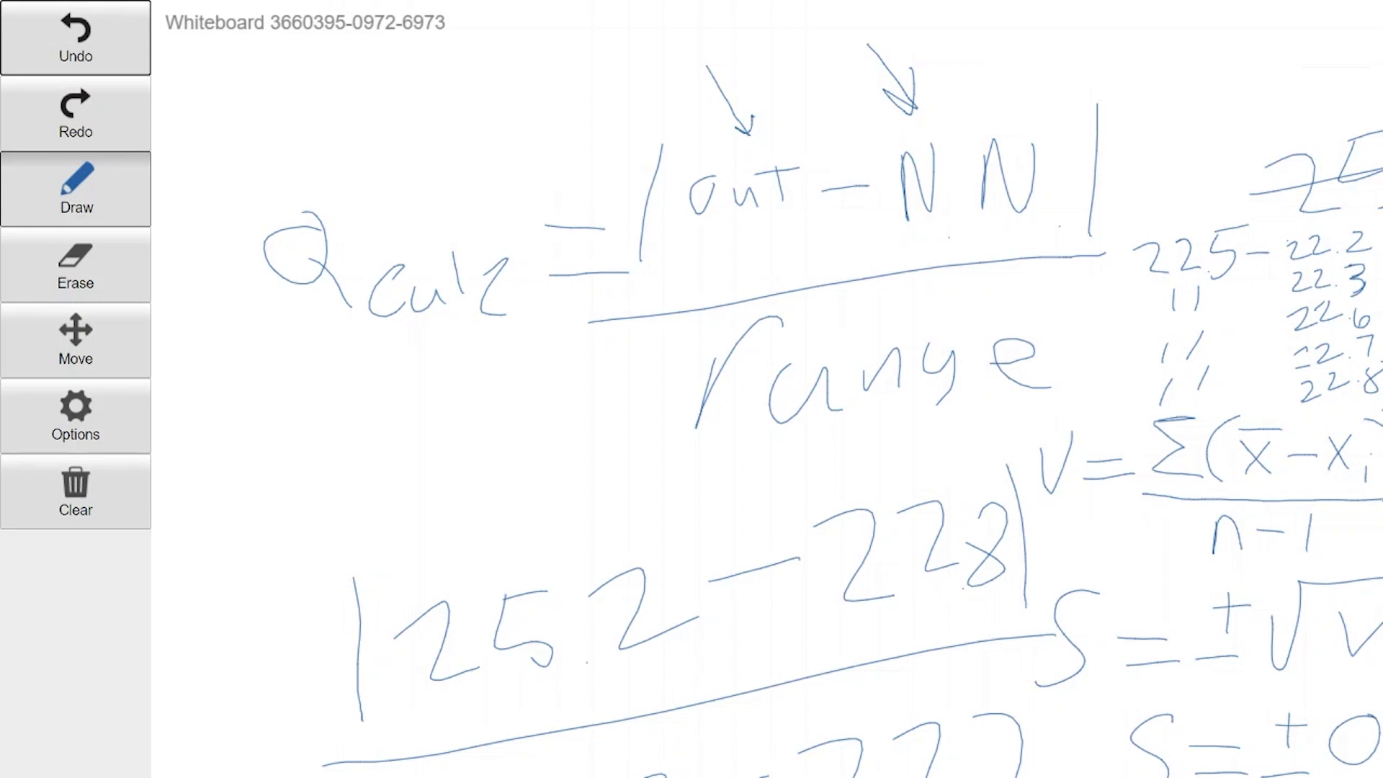
scroll(792, 397, down, 3)
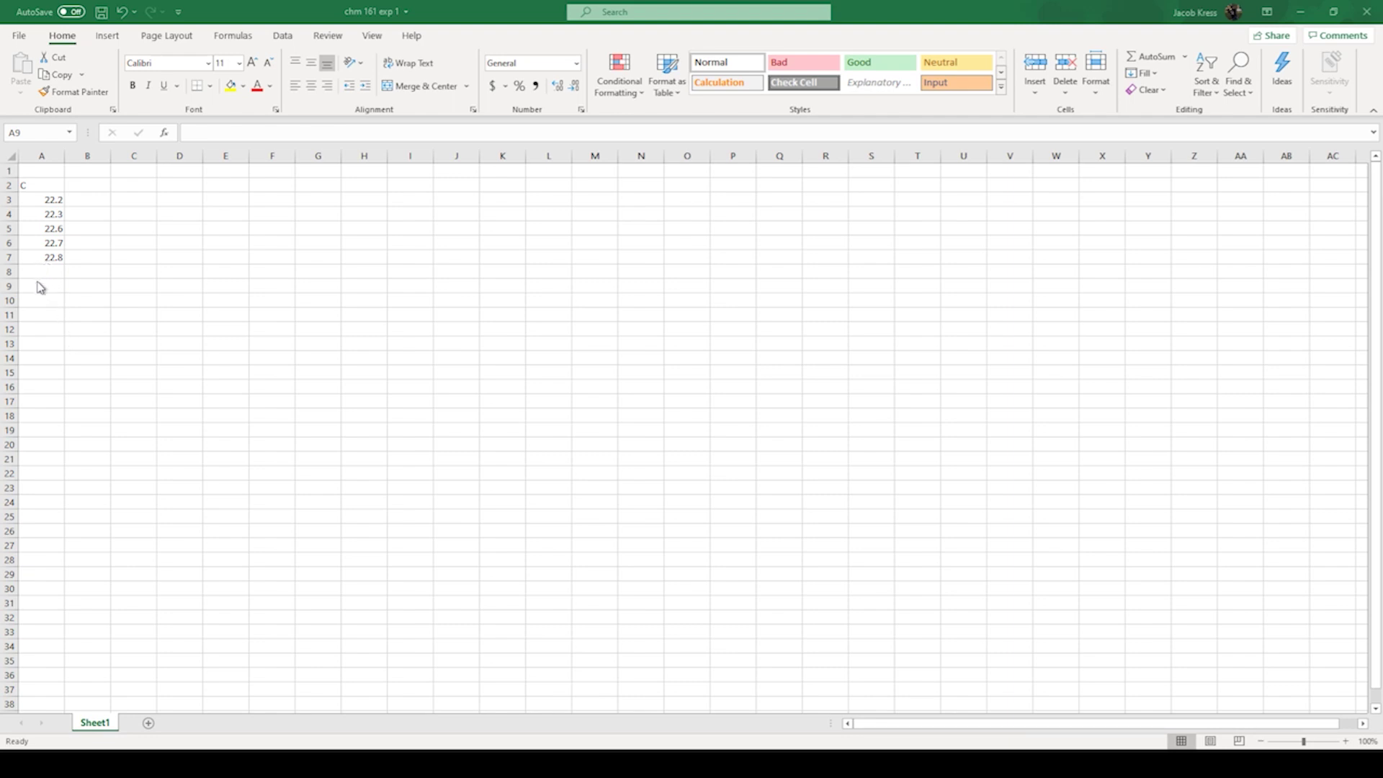
Step: Enter =AVERAGE(A3:A7) in A9 to get the mean temperature 22.52
click(45, 285)
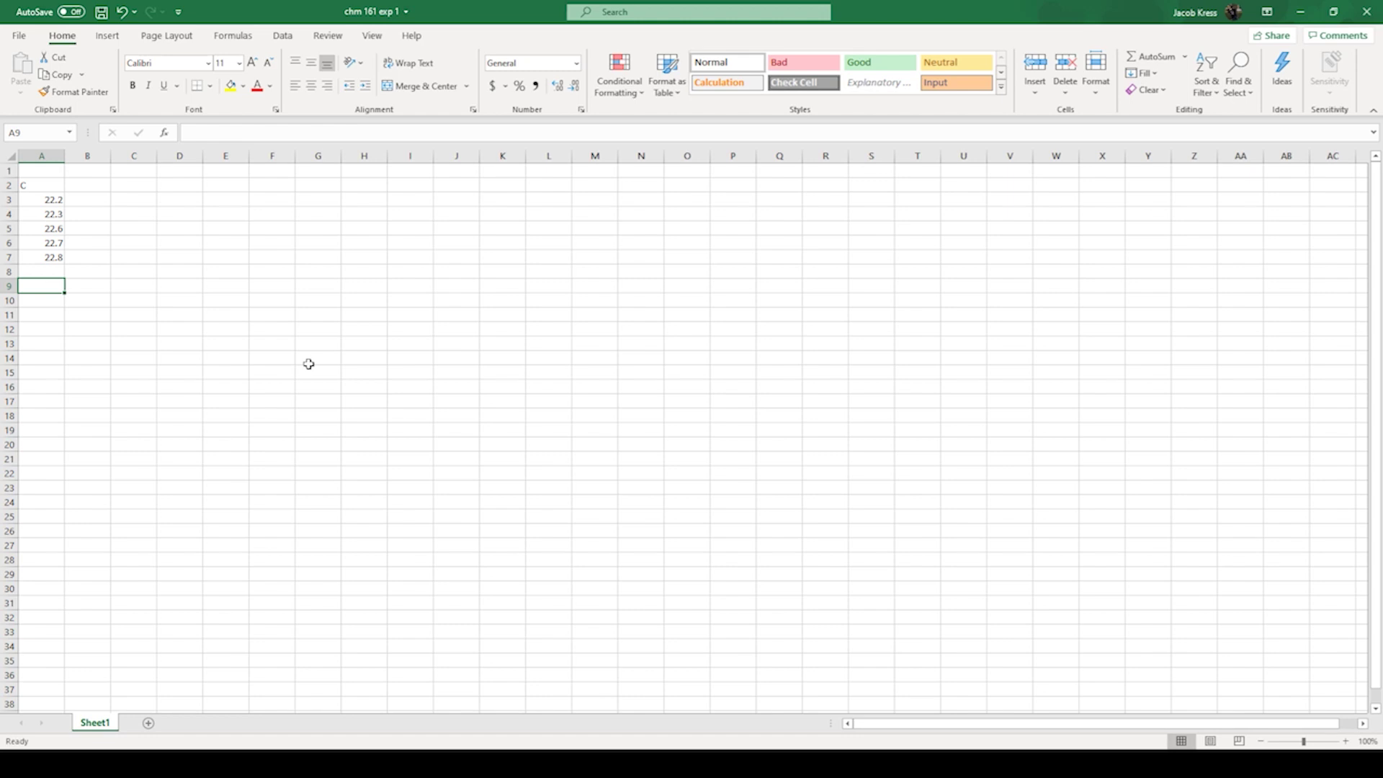
text(=)
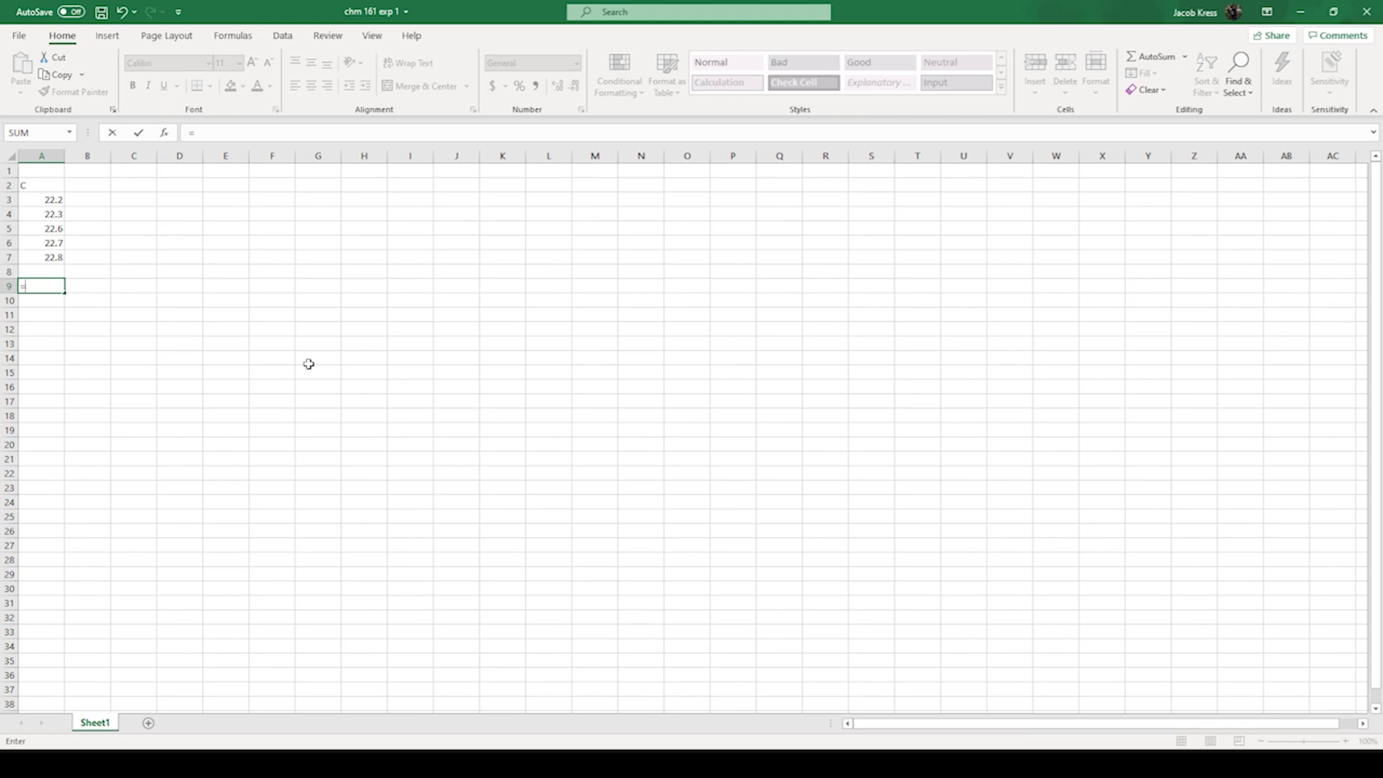
text(AVERAGE()
drag(56, 208, 55, 252)
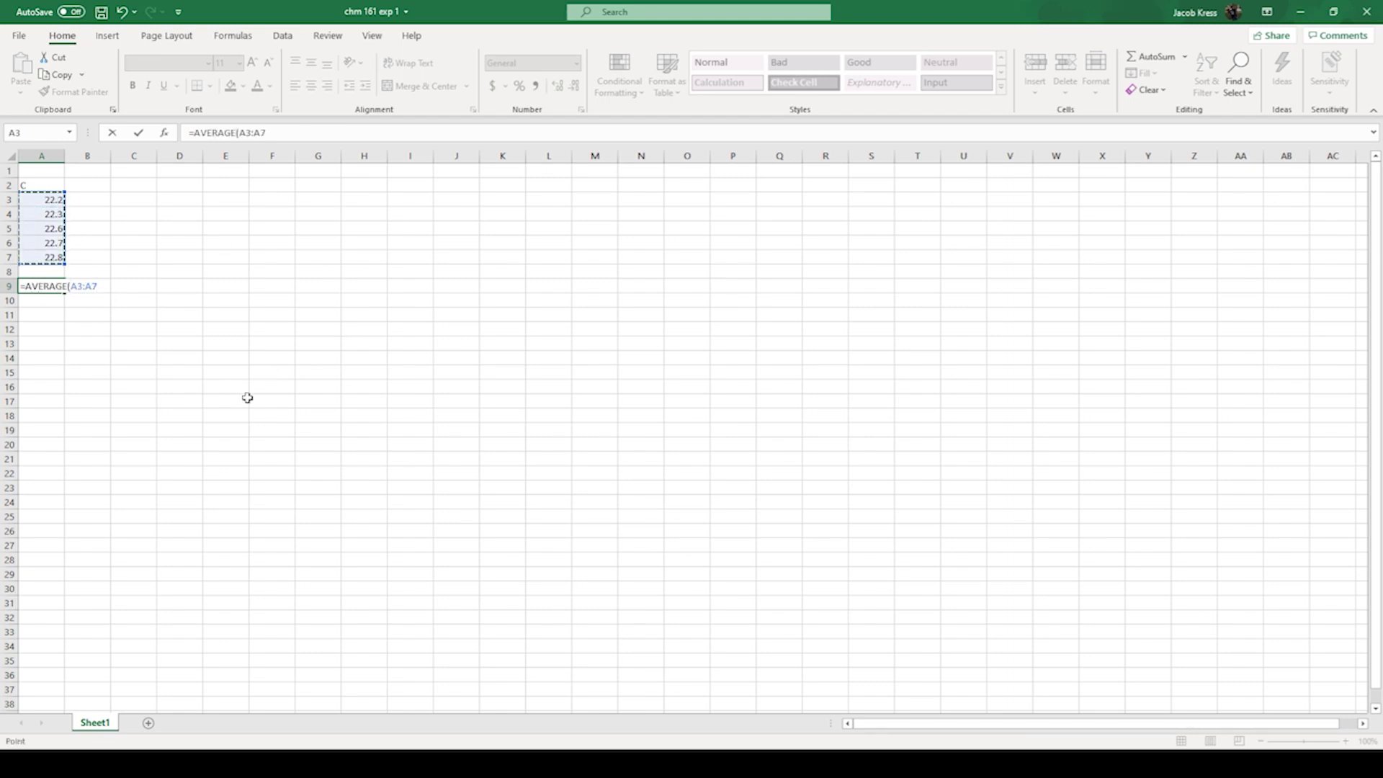
key(Return)
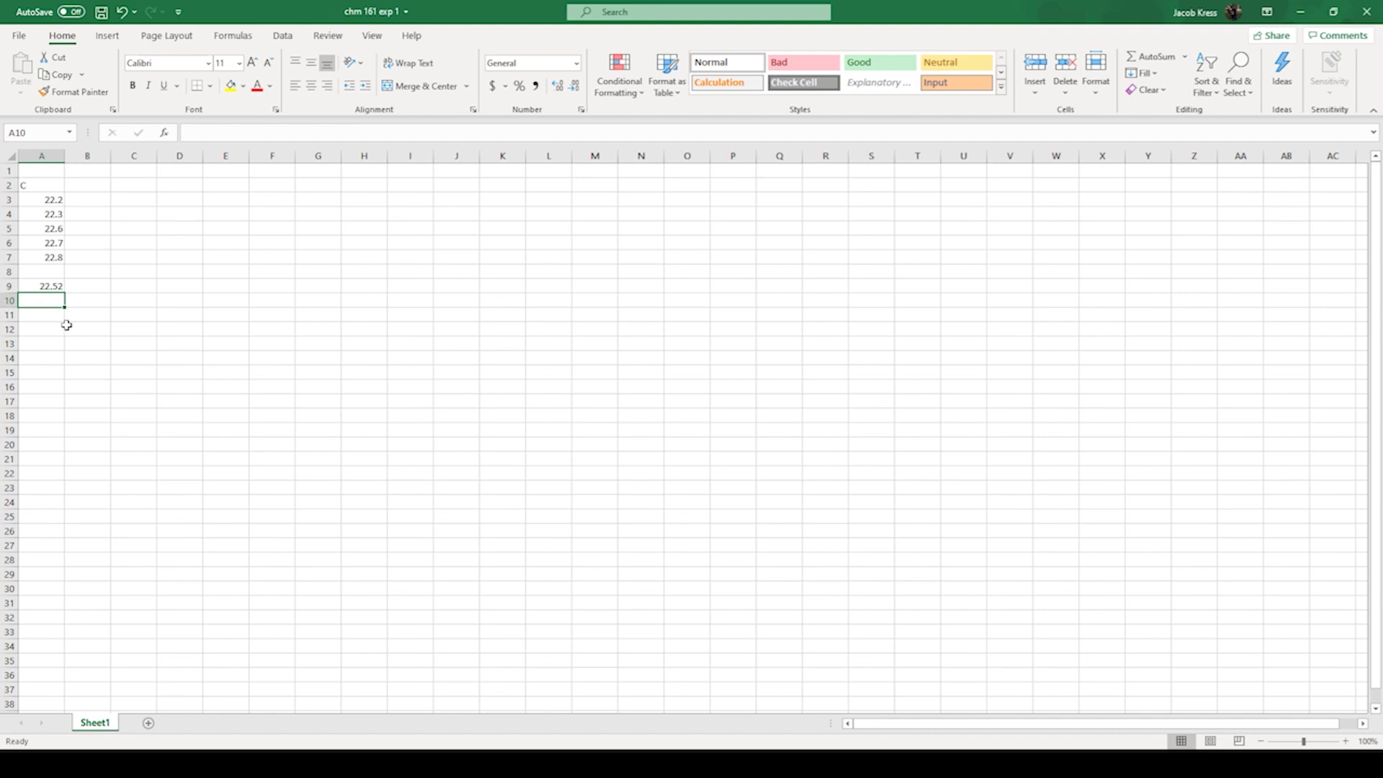
Step: Discard the unfinished A10 formula and label B9:B11 'ave', 'var' and 'sd'
text(=)
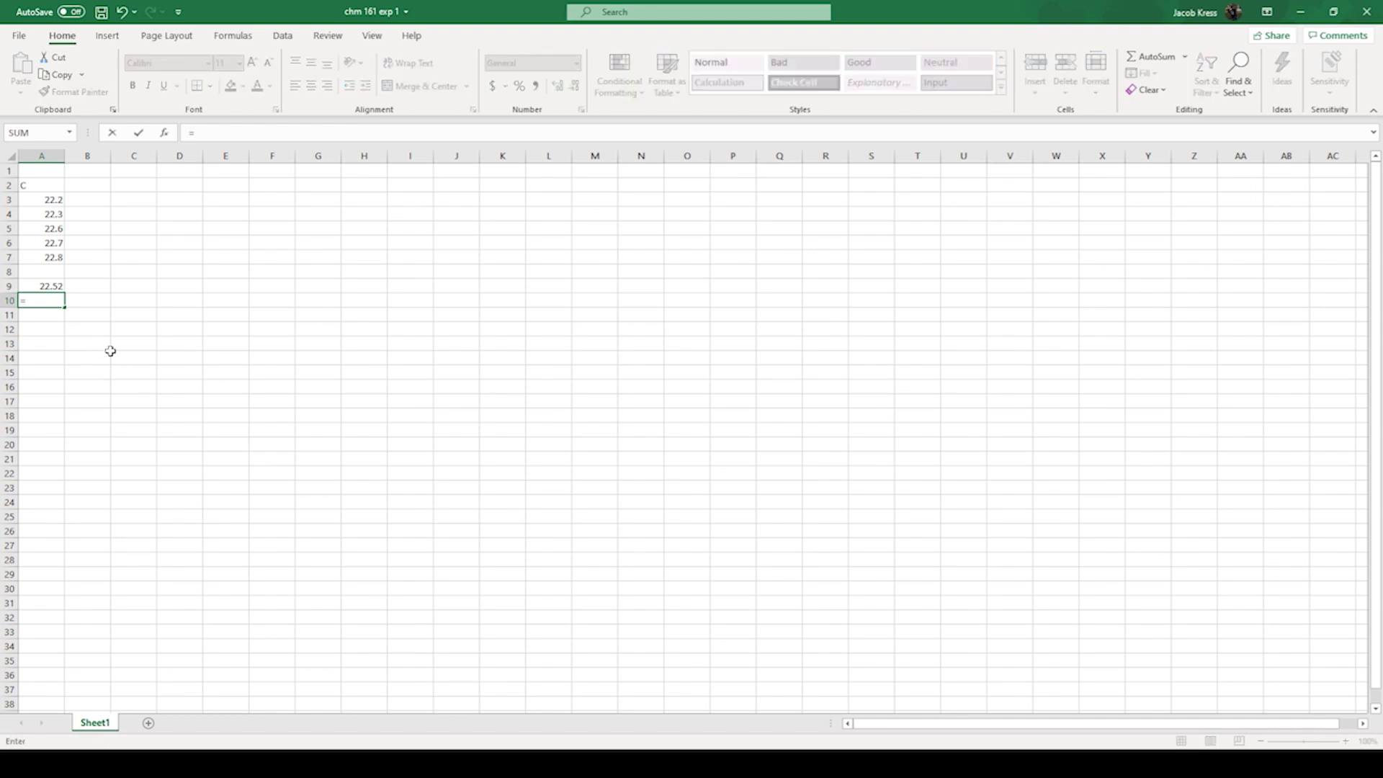
click(108, 286)
key(BackSpace)
key(Return)
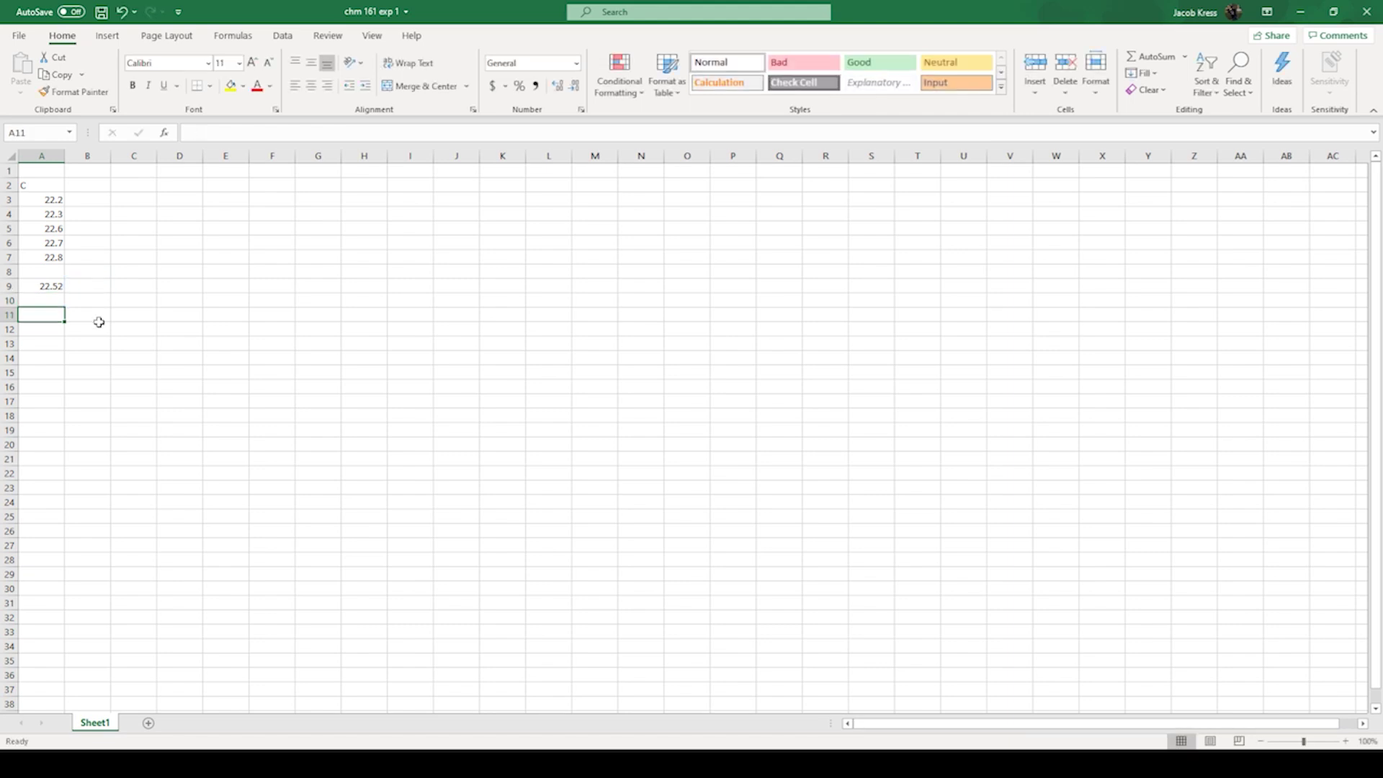
click(90, 289)
text(a)
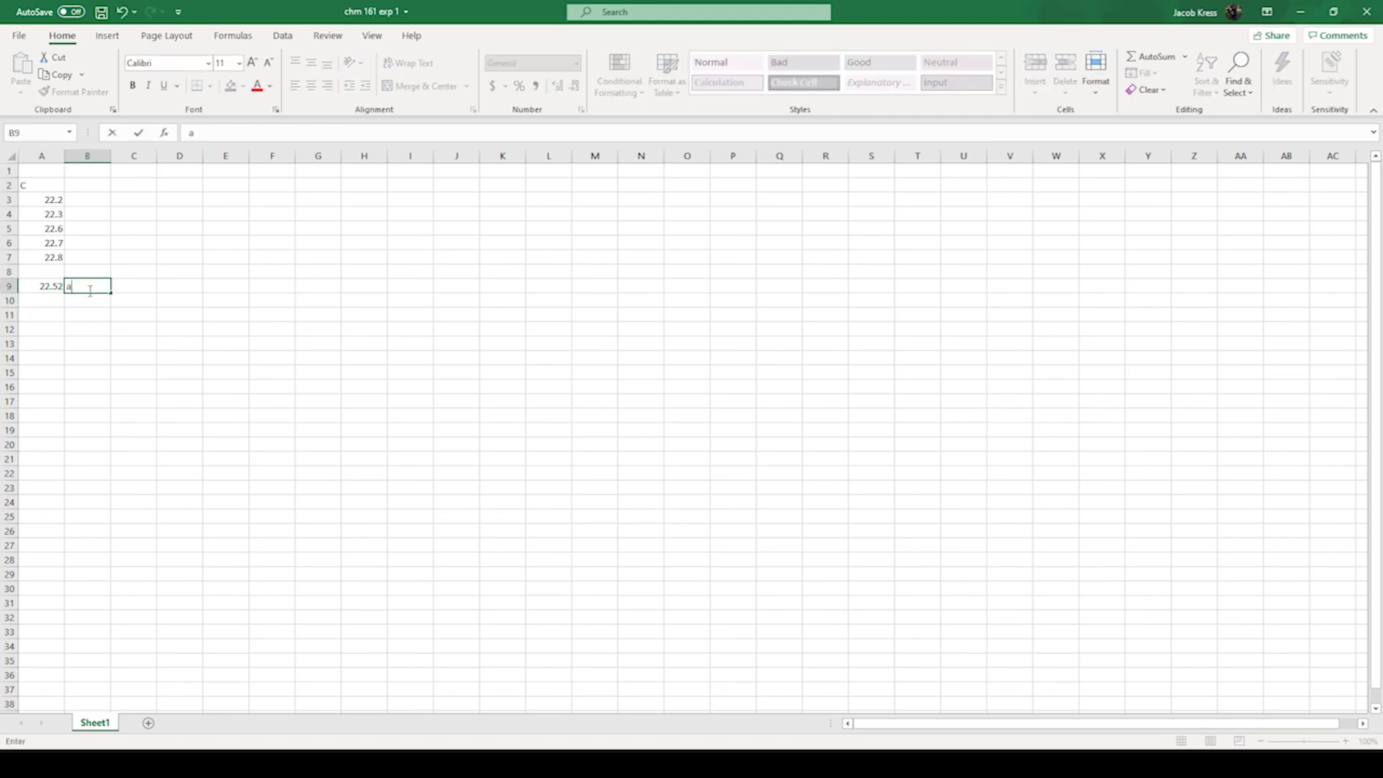
text(ve)
key(Return)
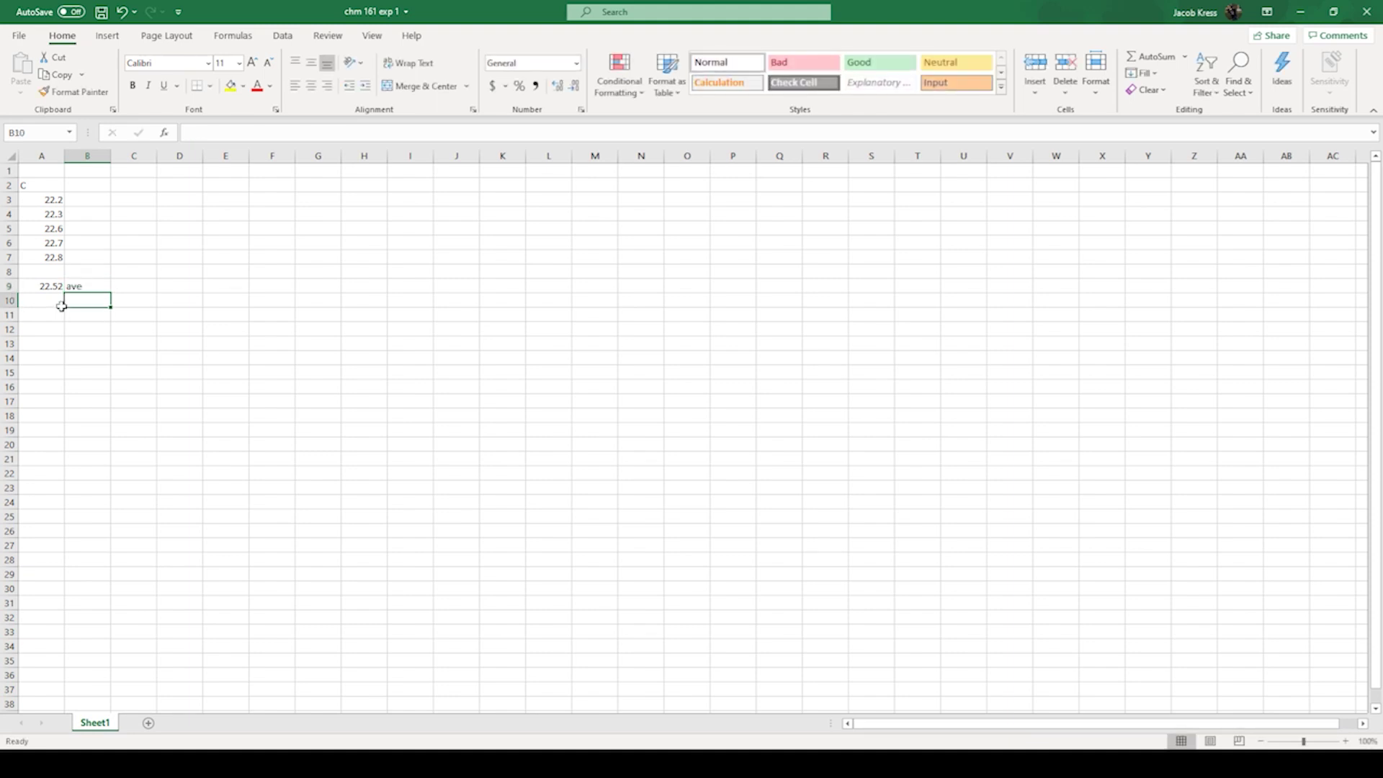
text(var)
key(Return)
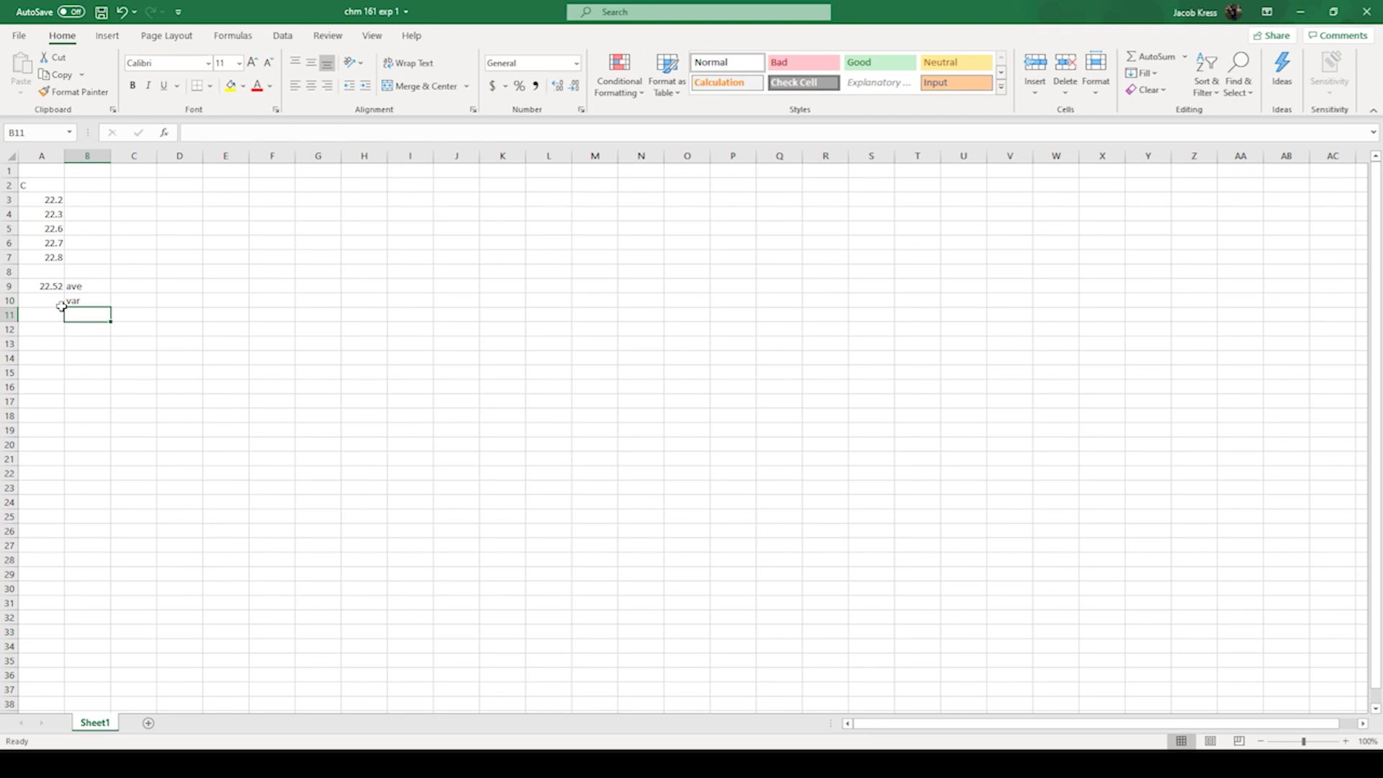
text(sd)
key(Return)
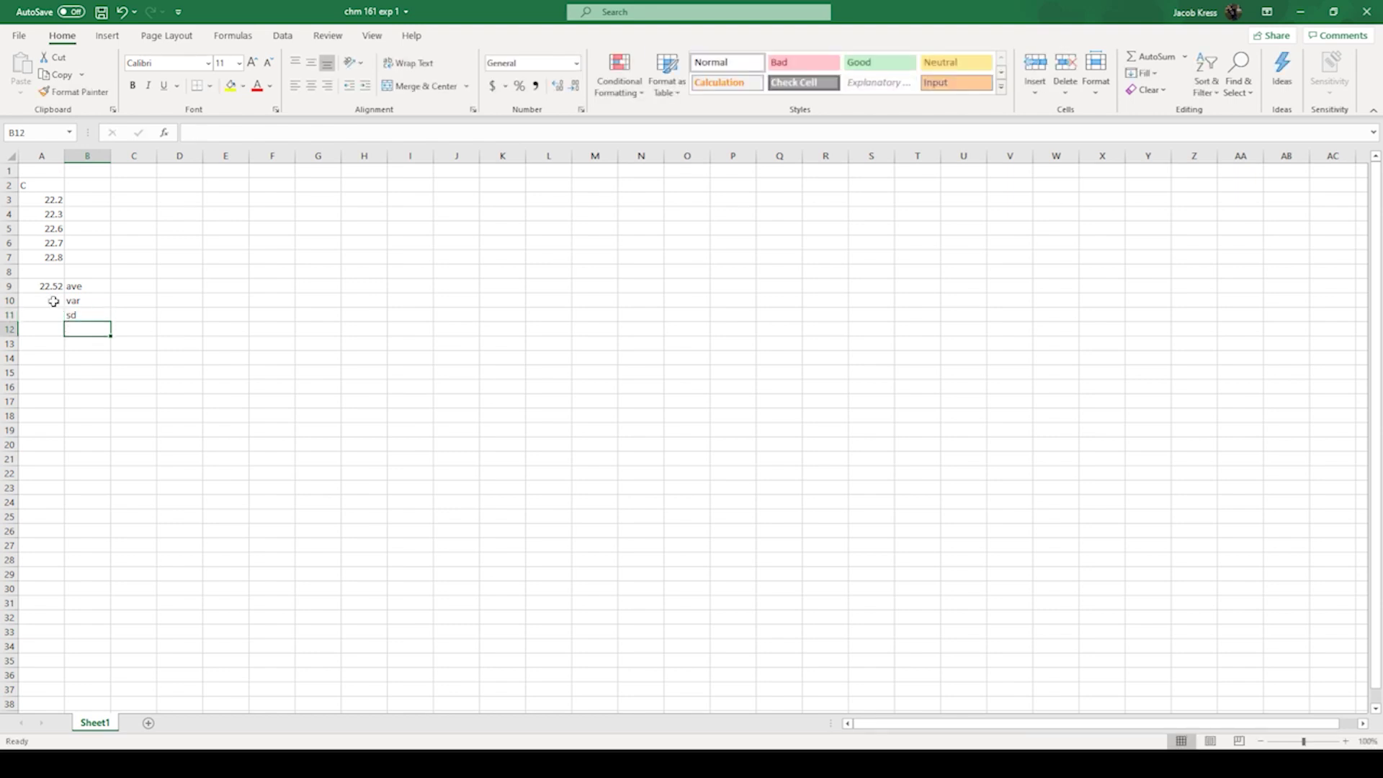
Step: Enter =VAR(A3:A7) in A10, giving a variance of 0.067
click(47, 300)
text(=)
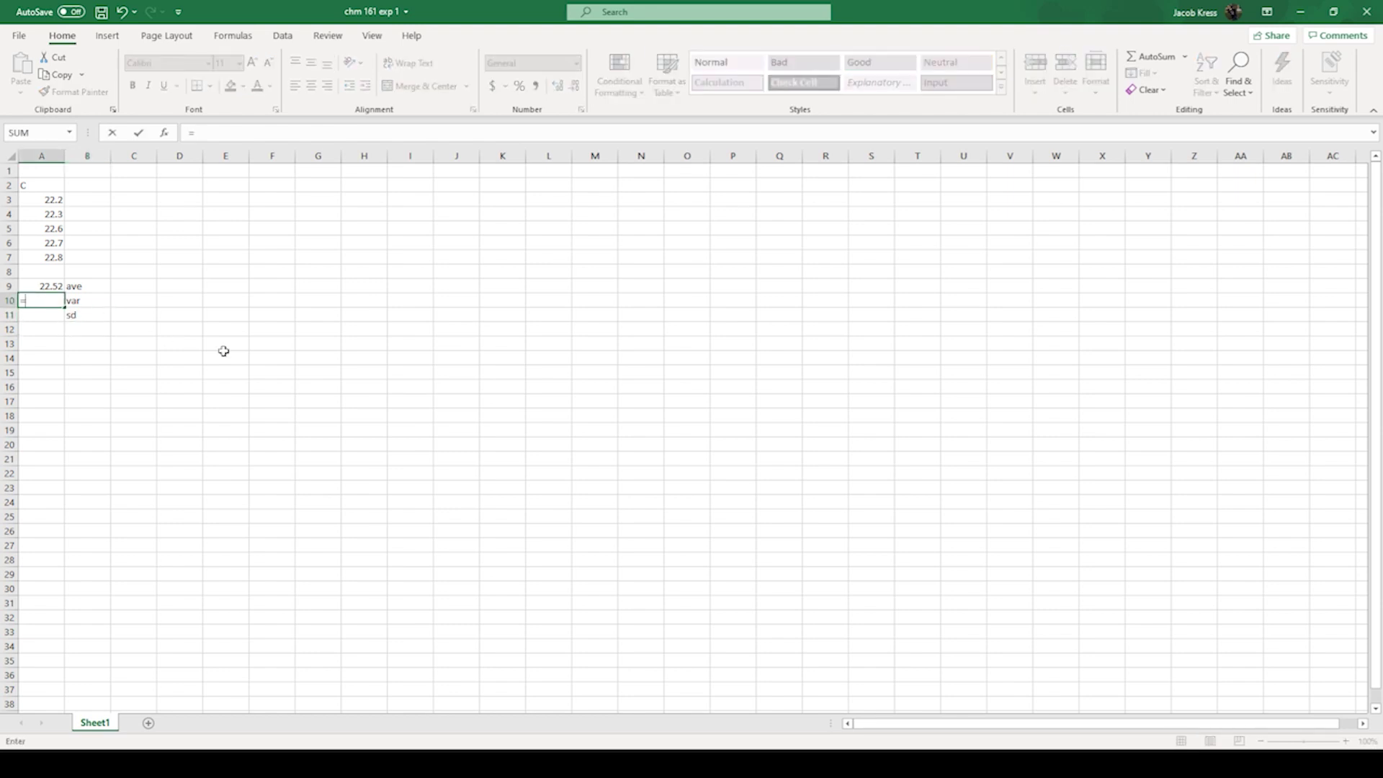
text(var(A3:A4)
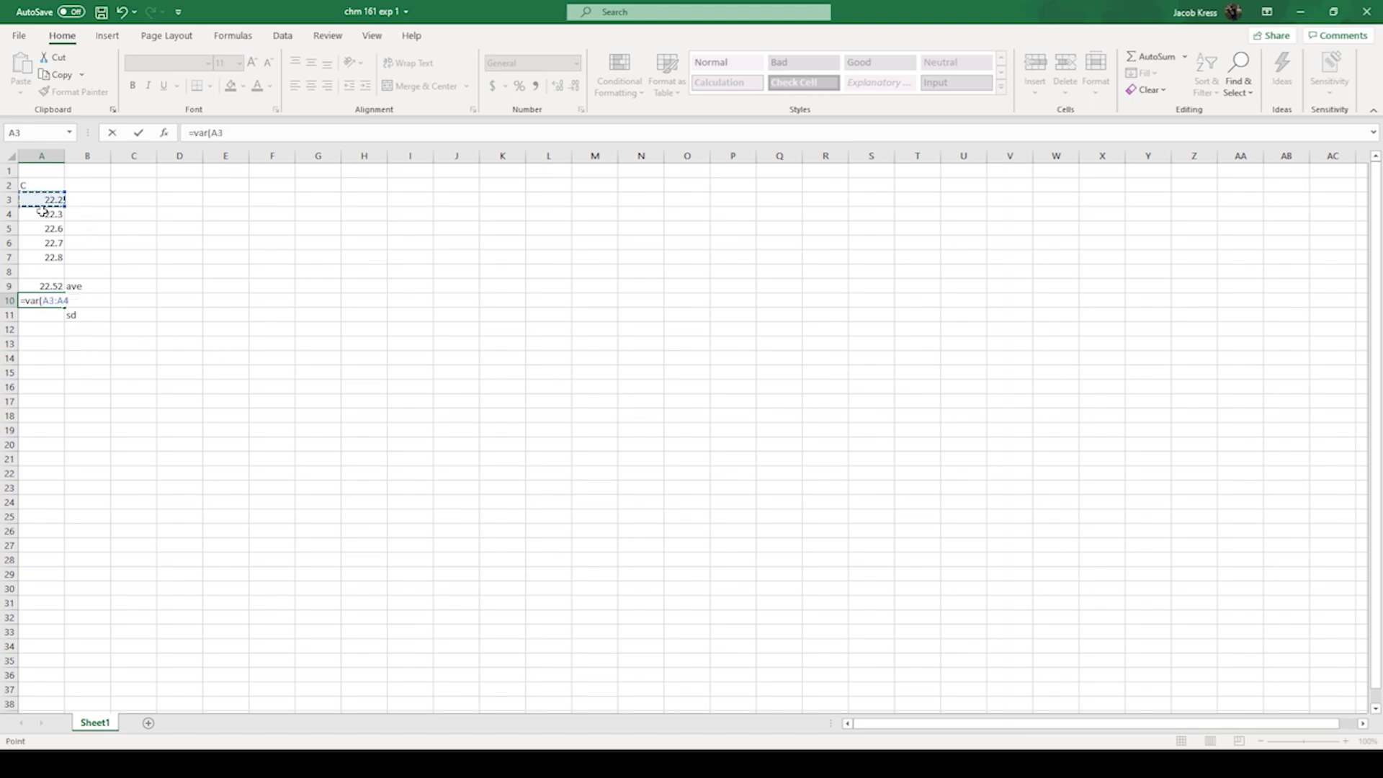
drag(42, 223, 56, 261)
key(Return)
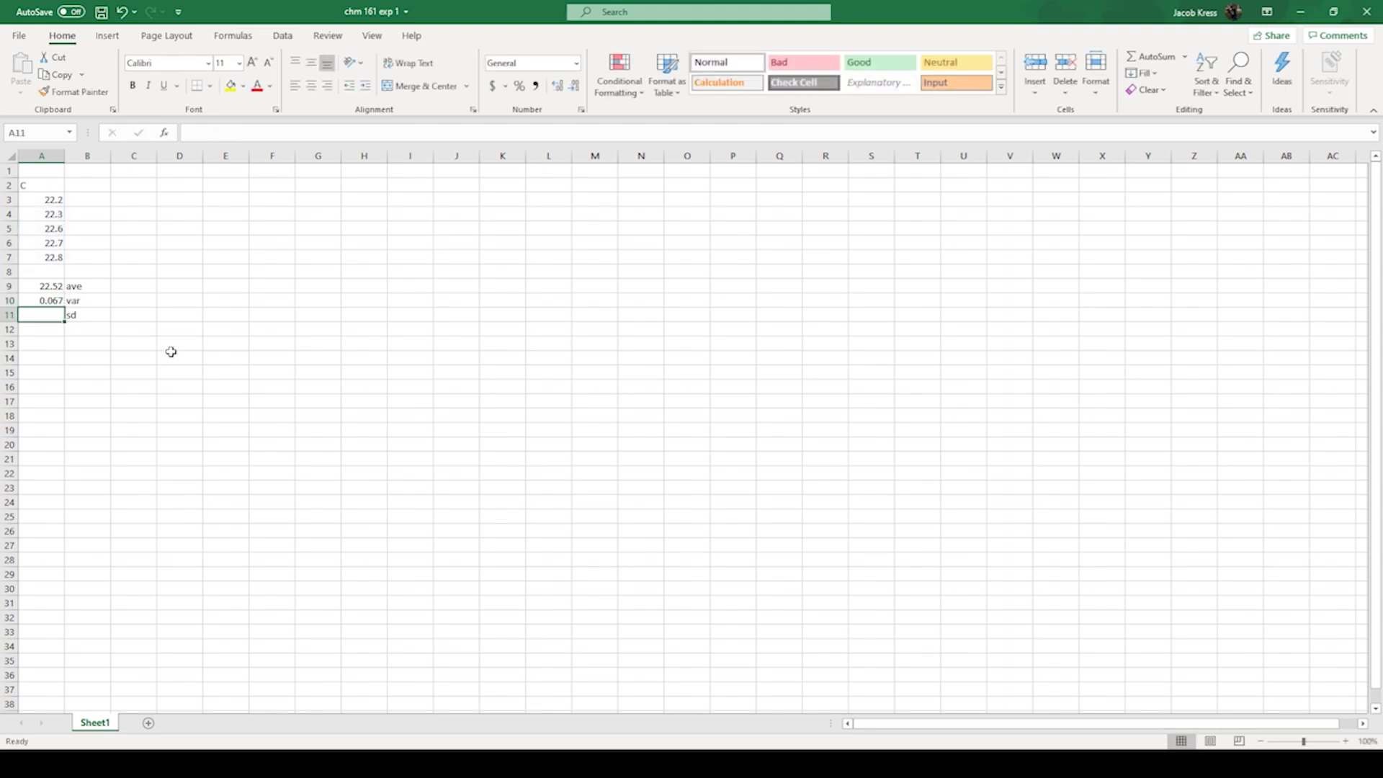
Step: Enter =STDEV.P(A3:A7) in A11, giving a standard deviation of 0.258844
text(=S)
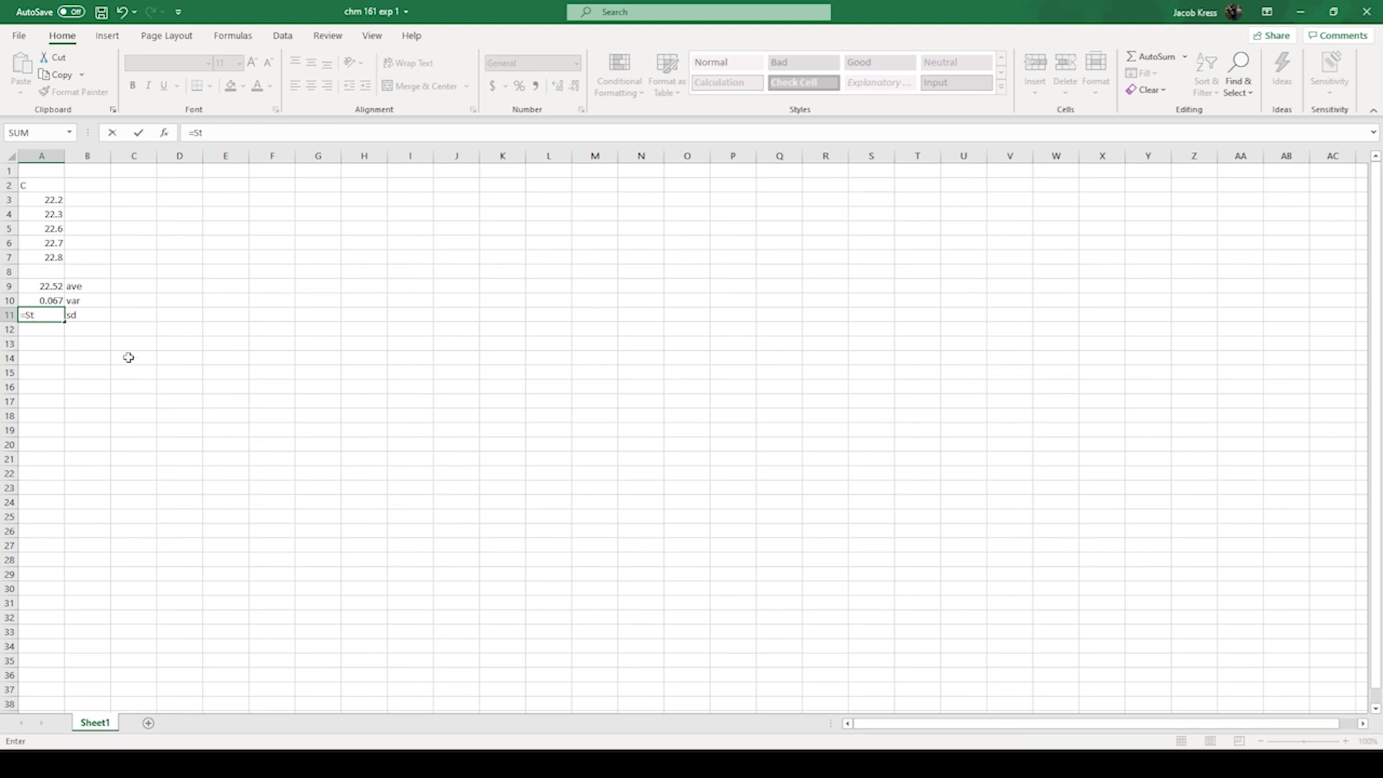
text(t)
double_click(78, 354)
drag(52, 201, 51, 266)
key(Return)
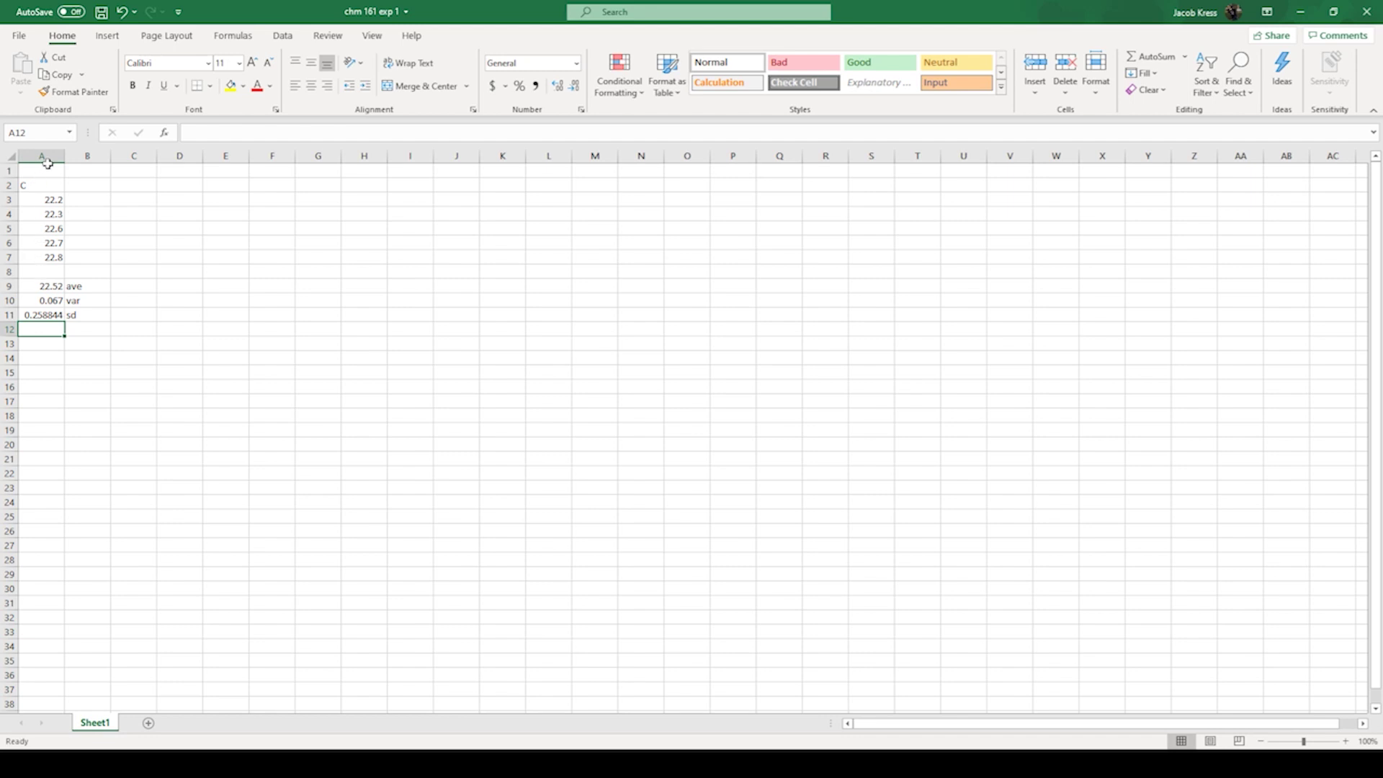
Step: Enter =(A9-A3)^2 in B3, giving 0.1024, and select down column B
click(69, 200)
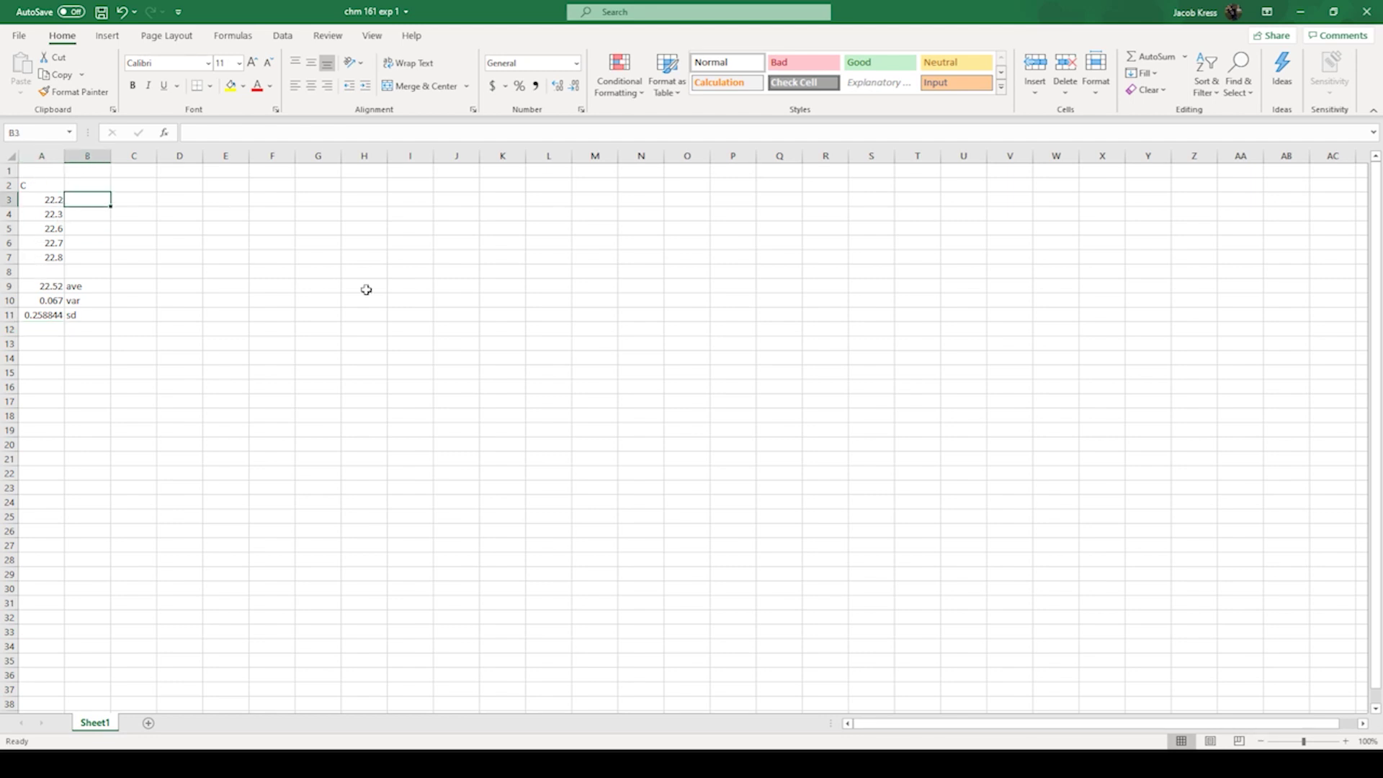
text(=)
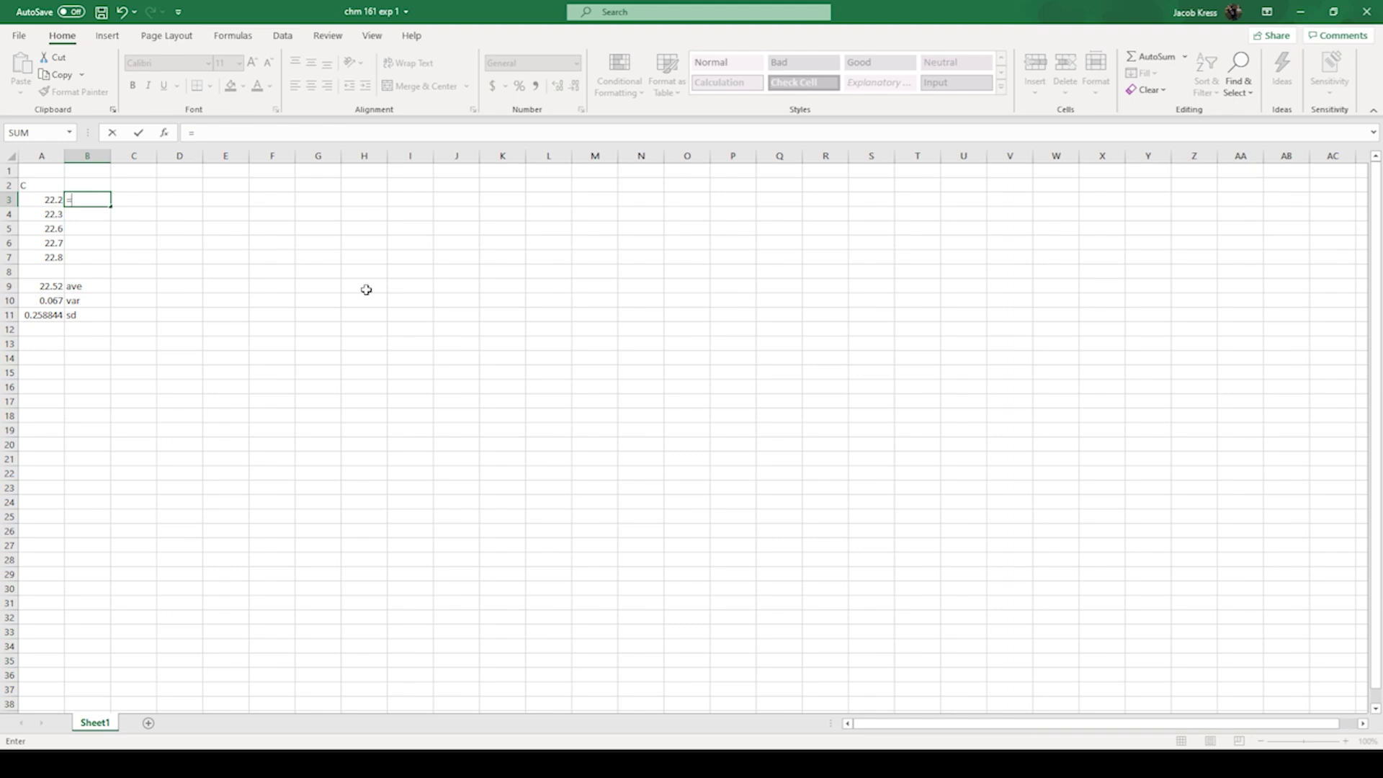
click(52, 286)
text(-)
click(51, 203)
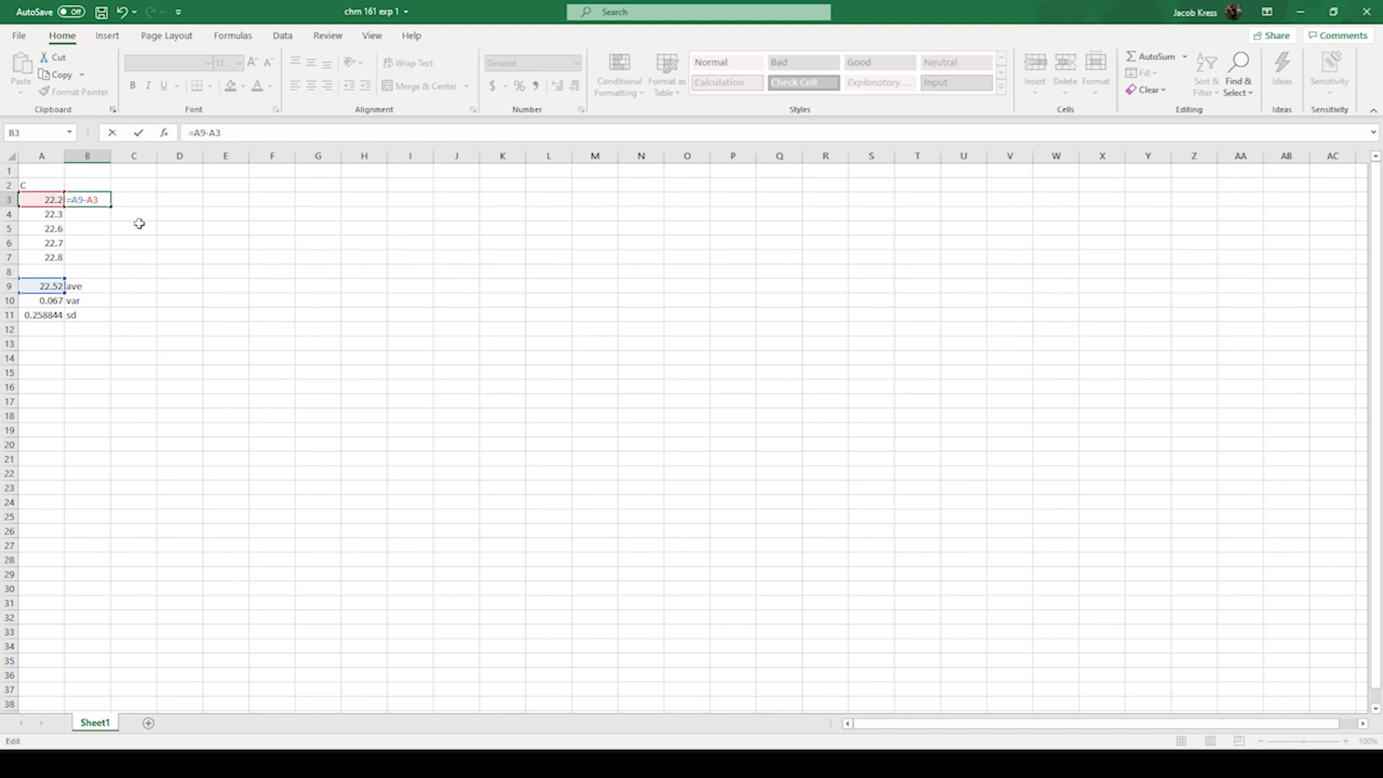
text(()
key(Return)
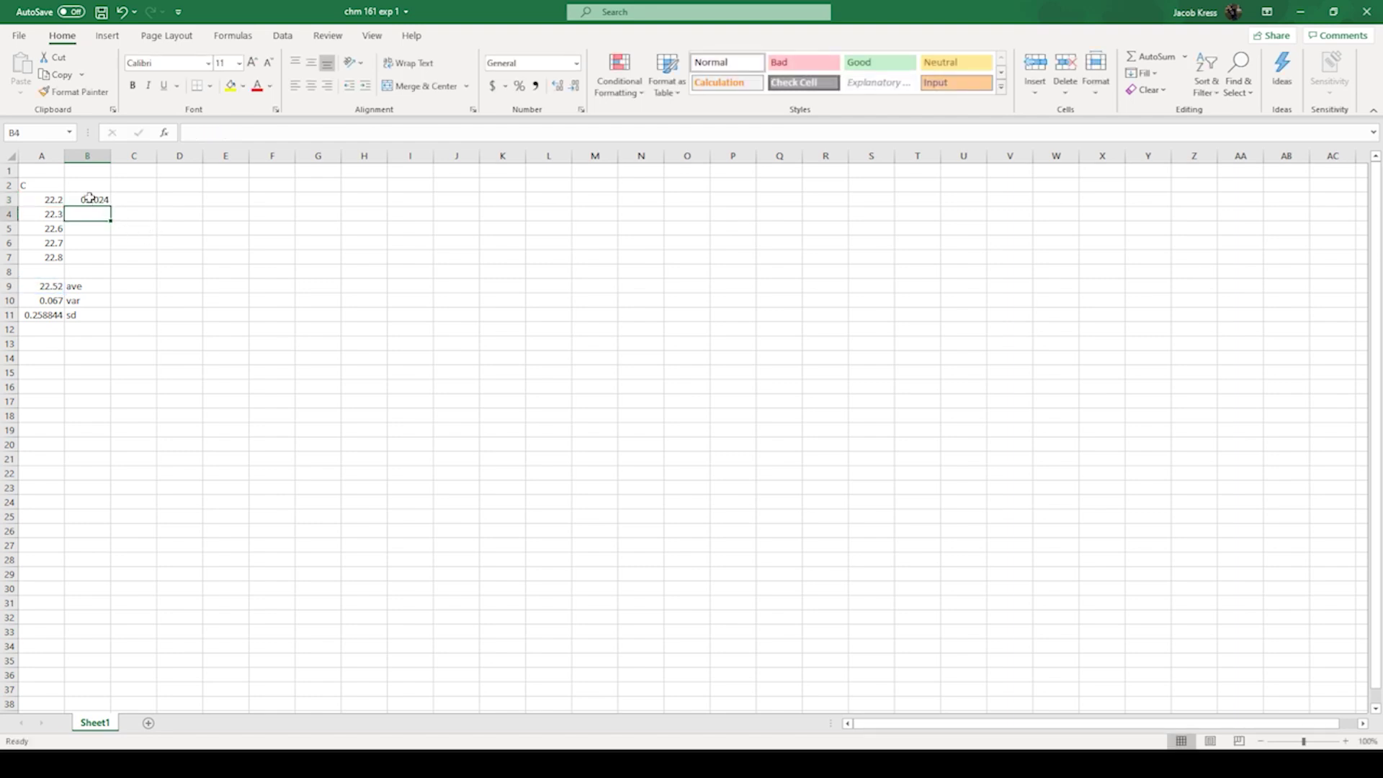
drag(90, 197, 90, 252)
Step: Fill B3's formula down, inspect B4's shifted references, and undo the faulty fill
key(ctrl+d)
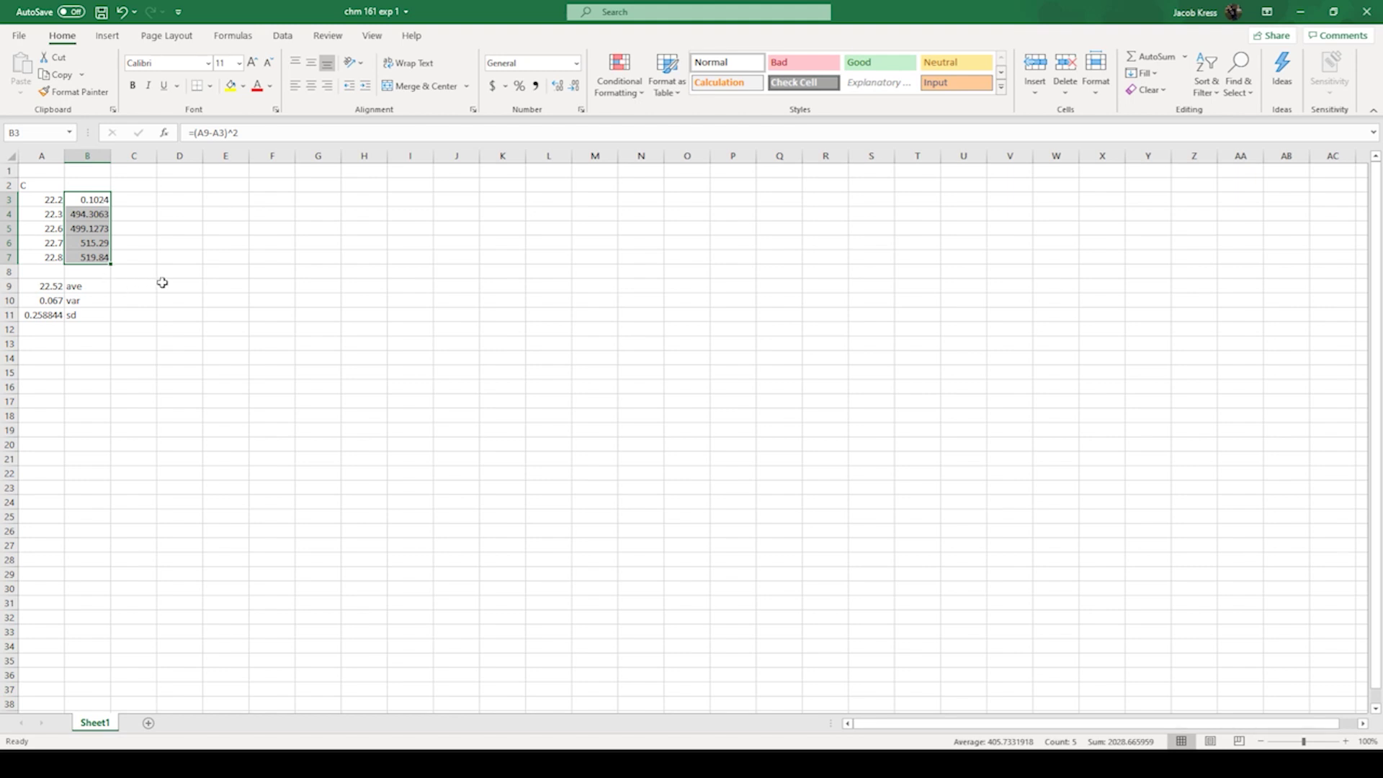
click(96, 211)
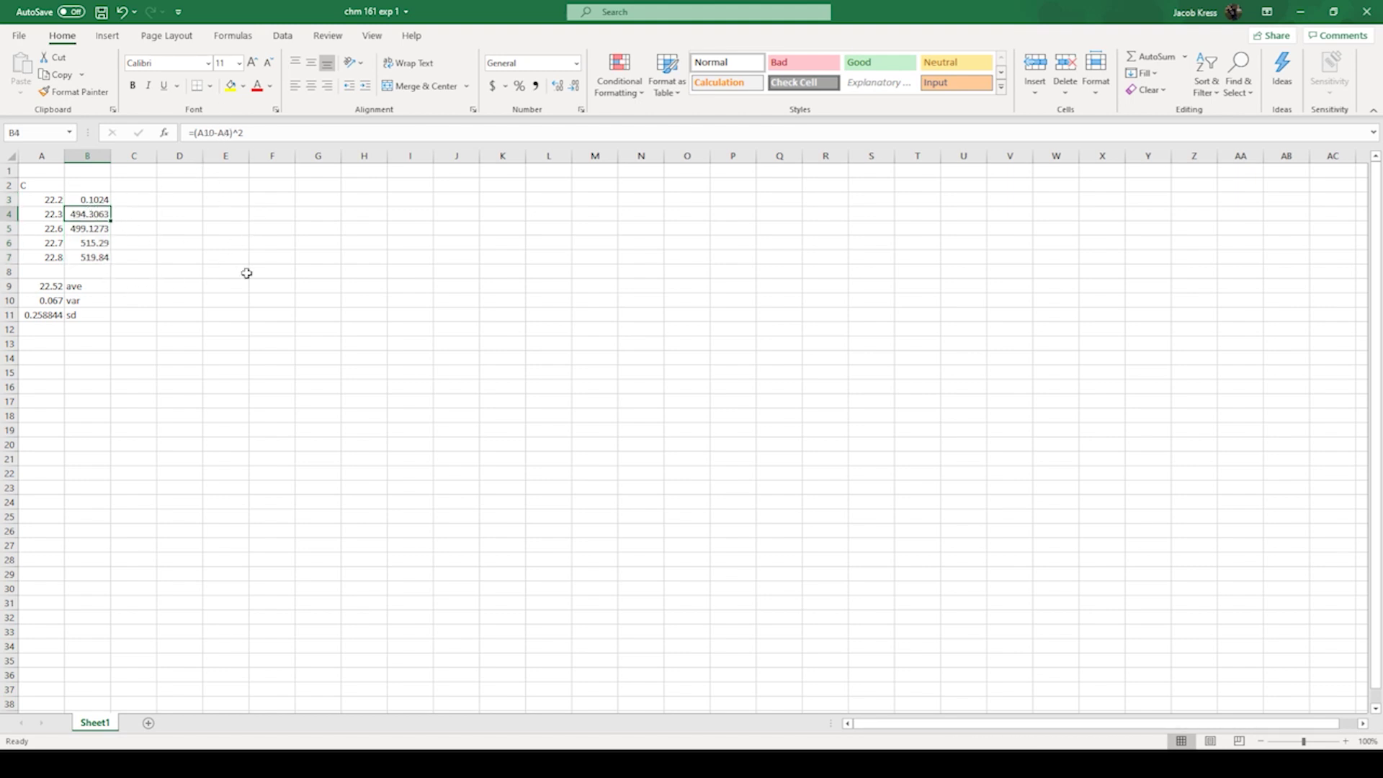
click(321, 134)
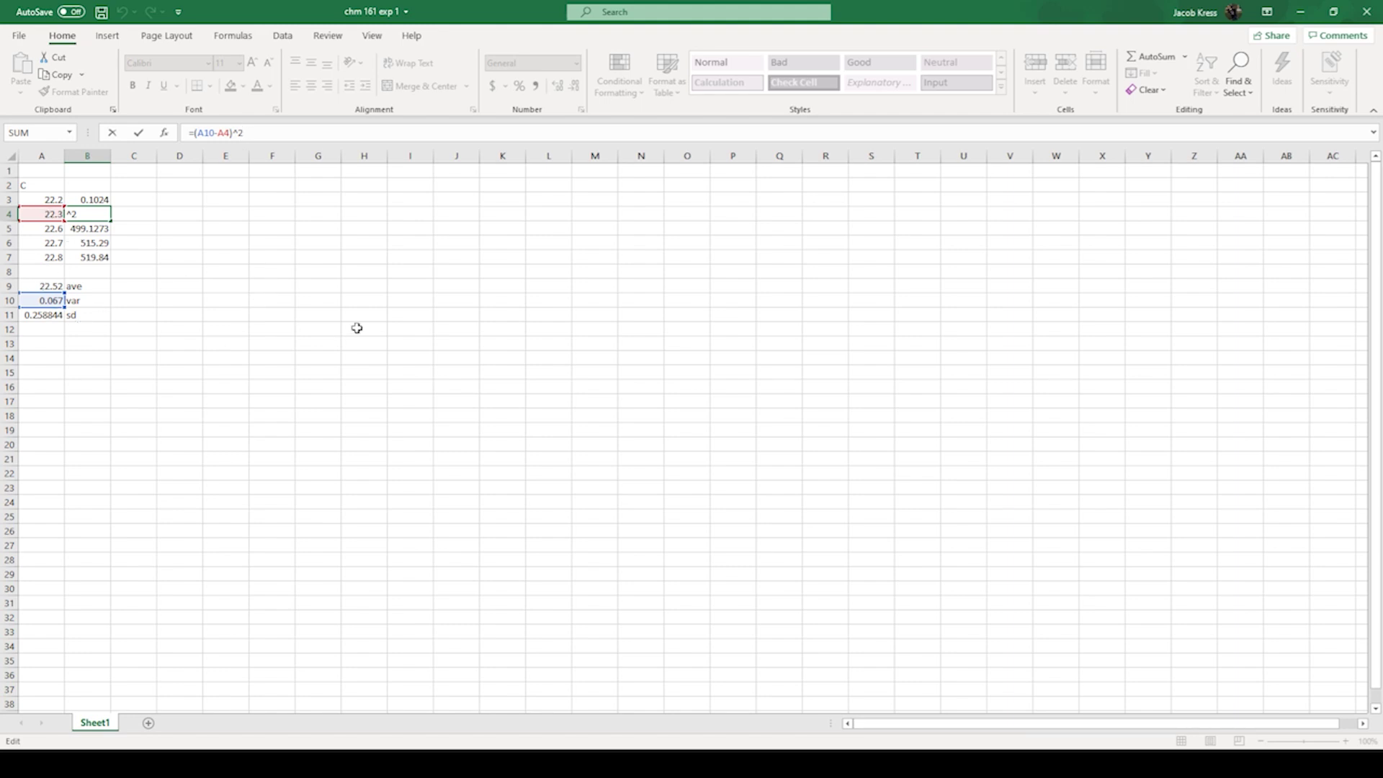
key(Return)
key(Up)
key(ctrl+z)
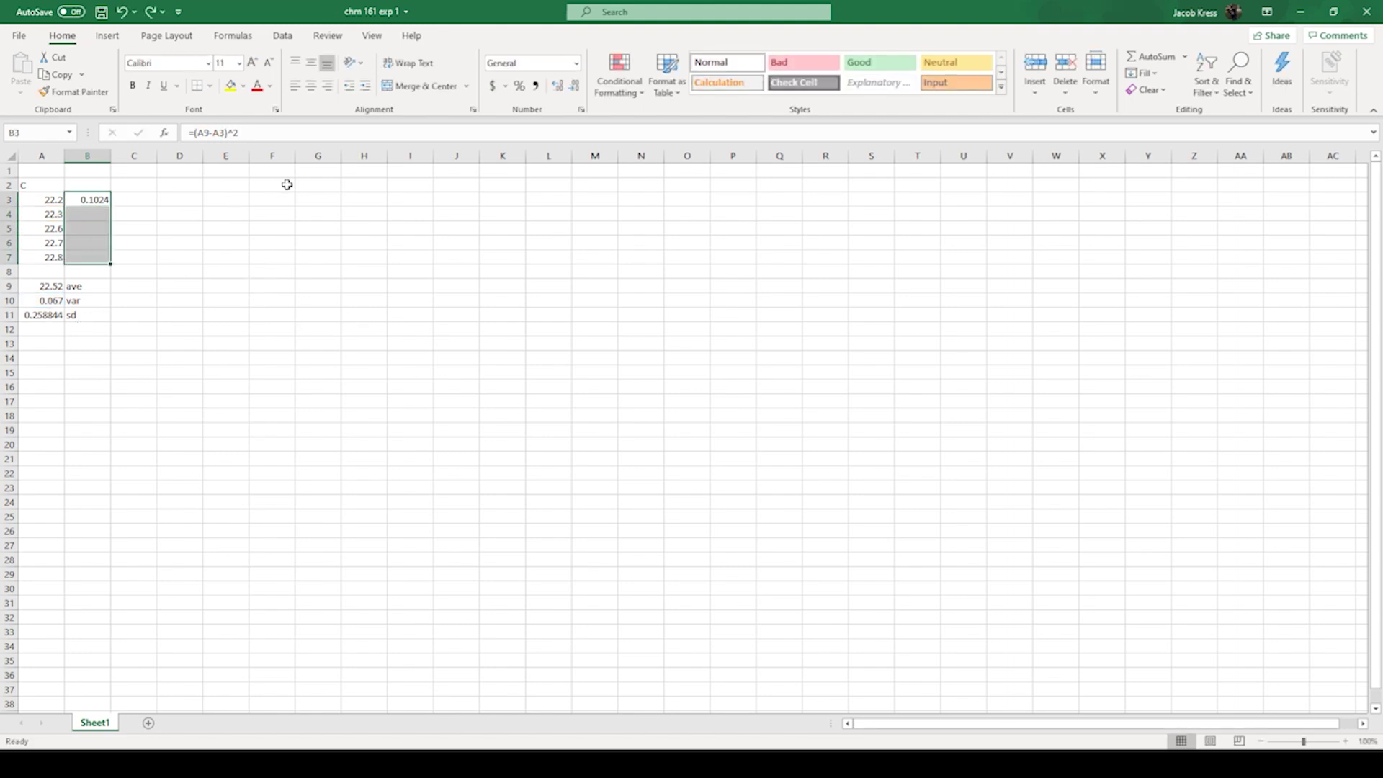
Step: Change B3 to =($A$9-A3)^2 and fill it down B3:B7, giving 0.1024 to 0.0784
click(202, 132)
text($)
click(209, 133)
text($)
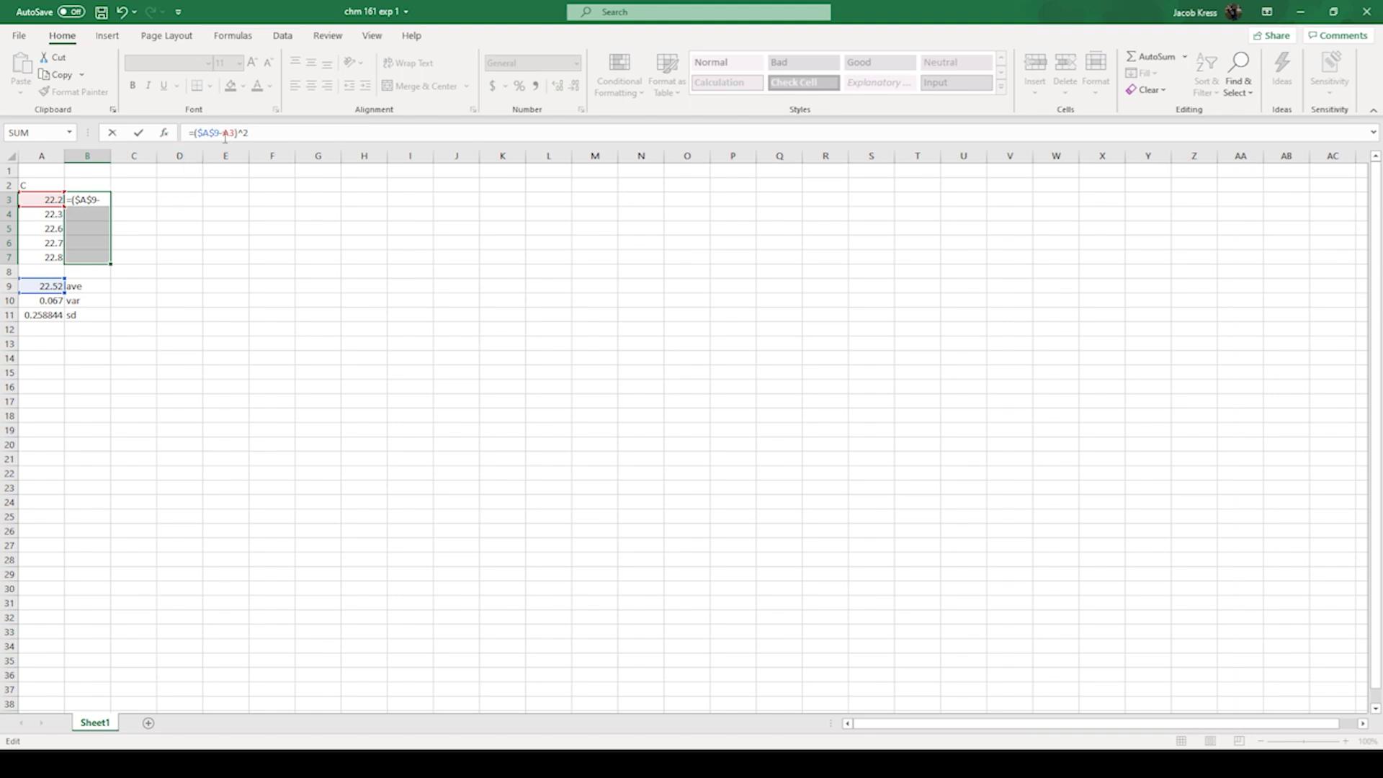
key(Return)
drag(90, 199, 91, 253)
key(ctrl+d)
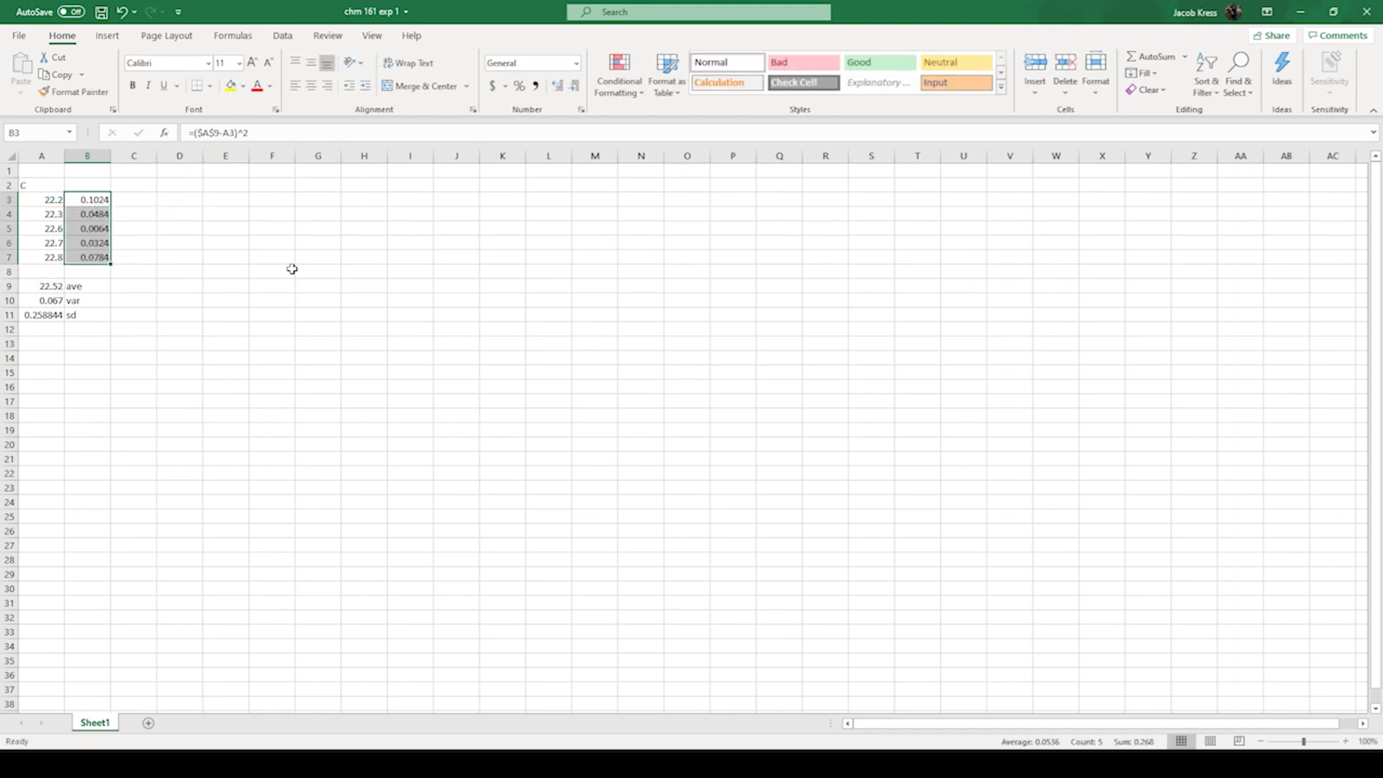
click(180, 235)
Step: Verify B4's formula, then begin adding B3, B4 and B5 cell by cell in B8
click(94, 216)
click(282, 132)
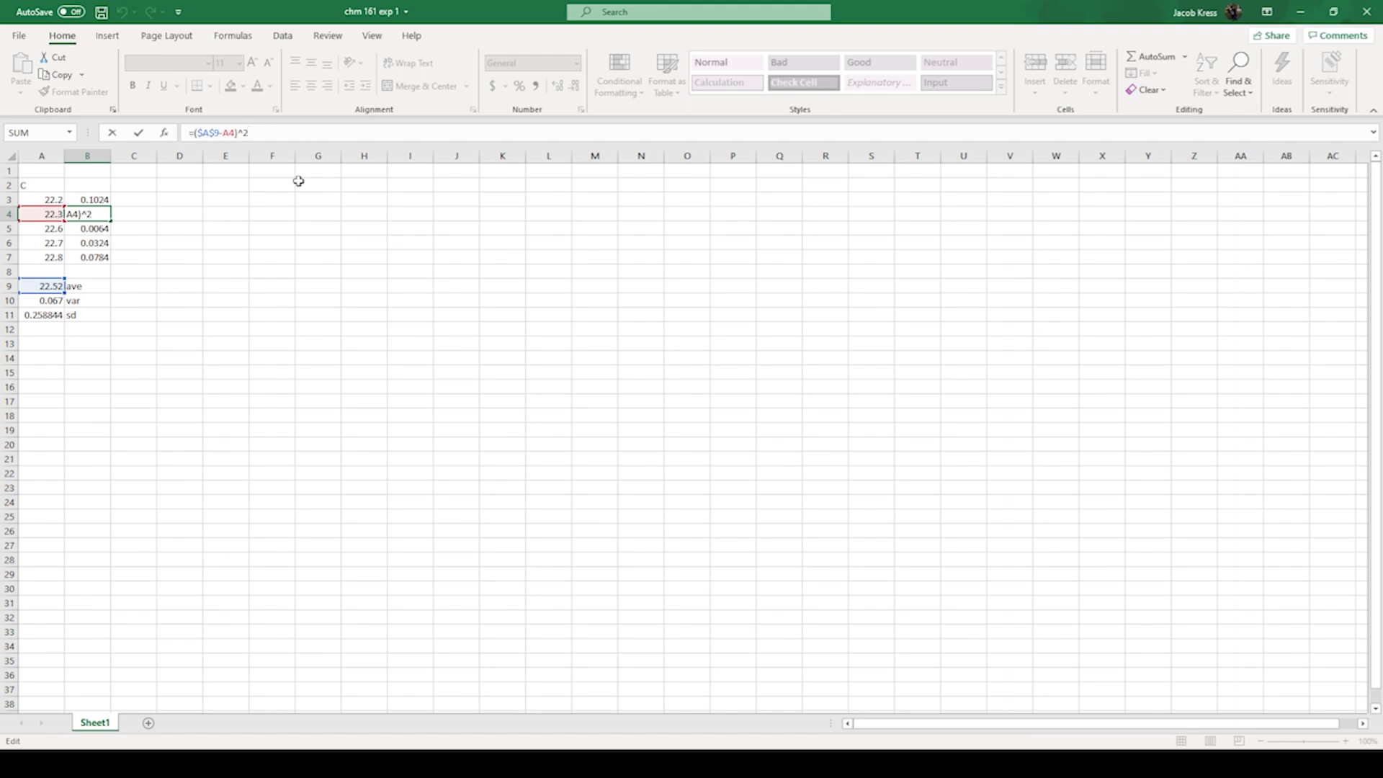
key(Return)
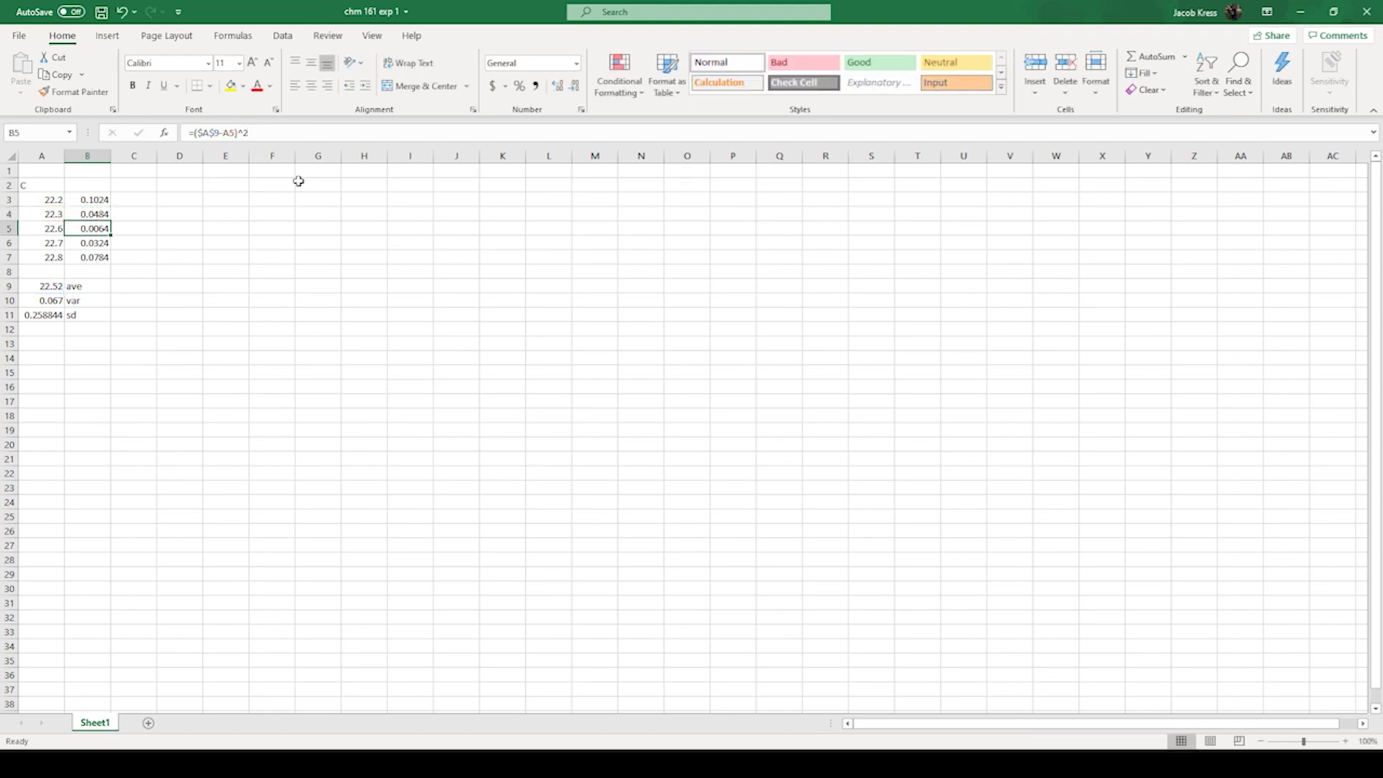
click(97, 269)
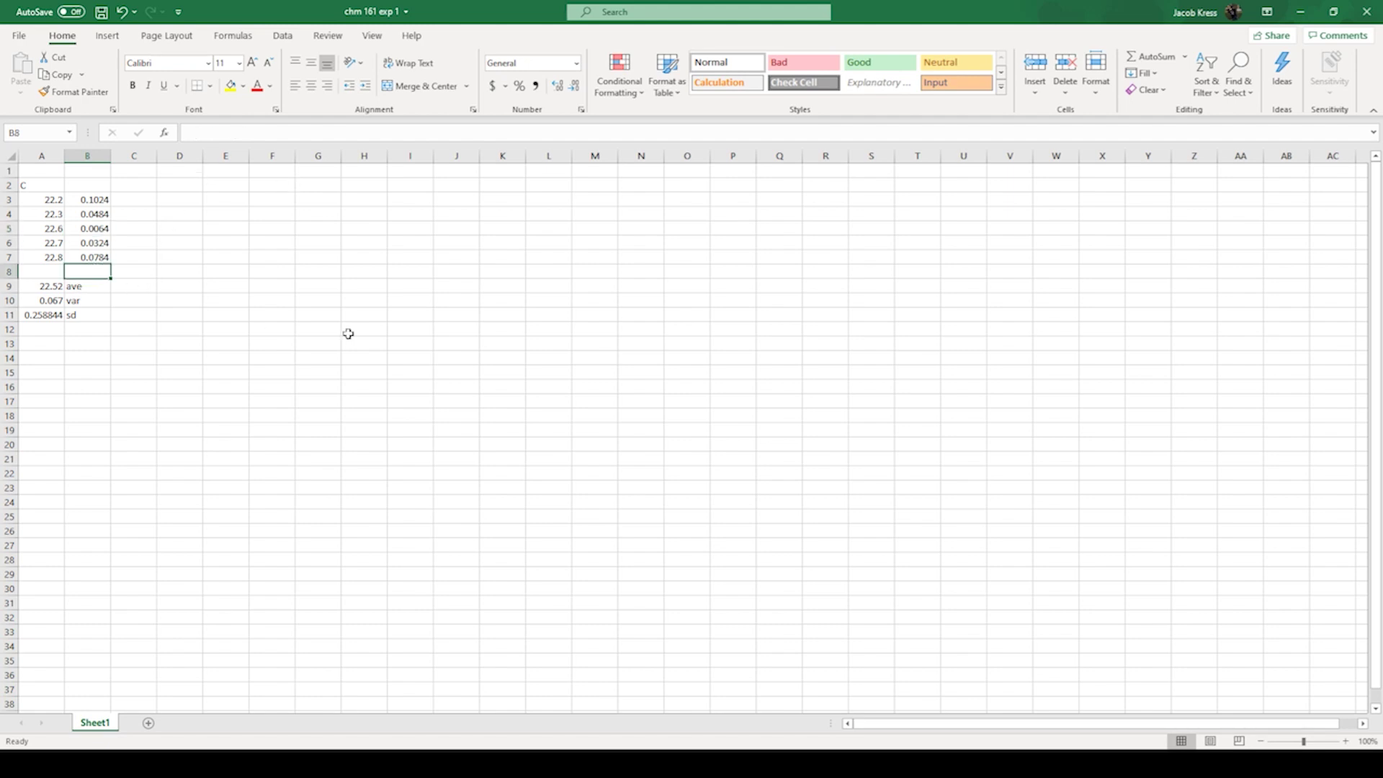
text(=)
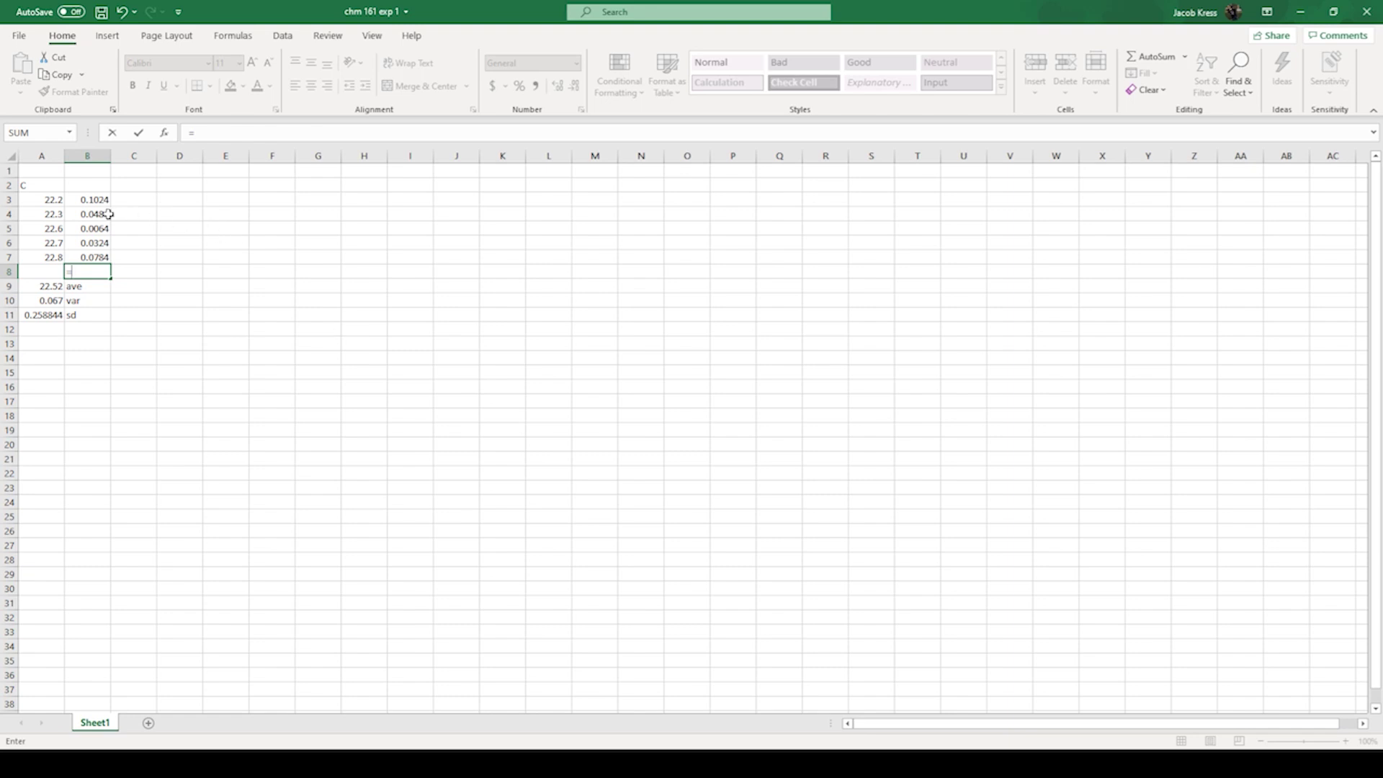
click(89, 200)
text(+)
click(98, 214)
text(+)
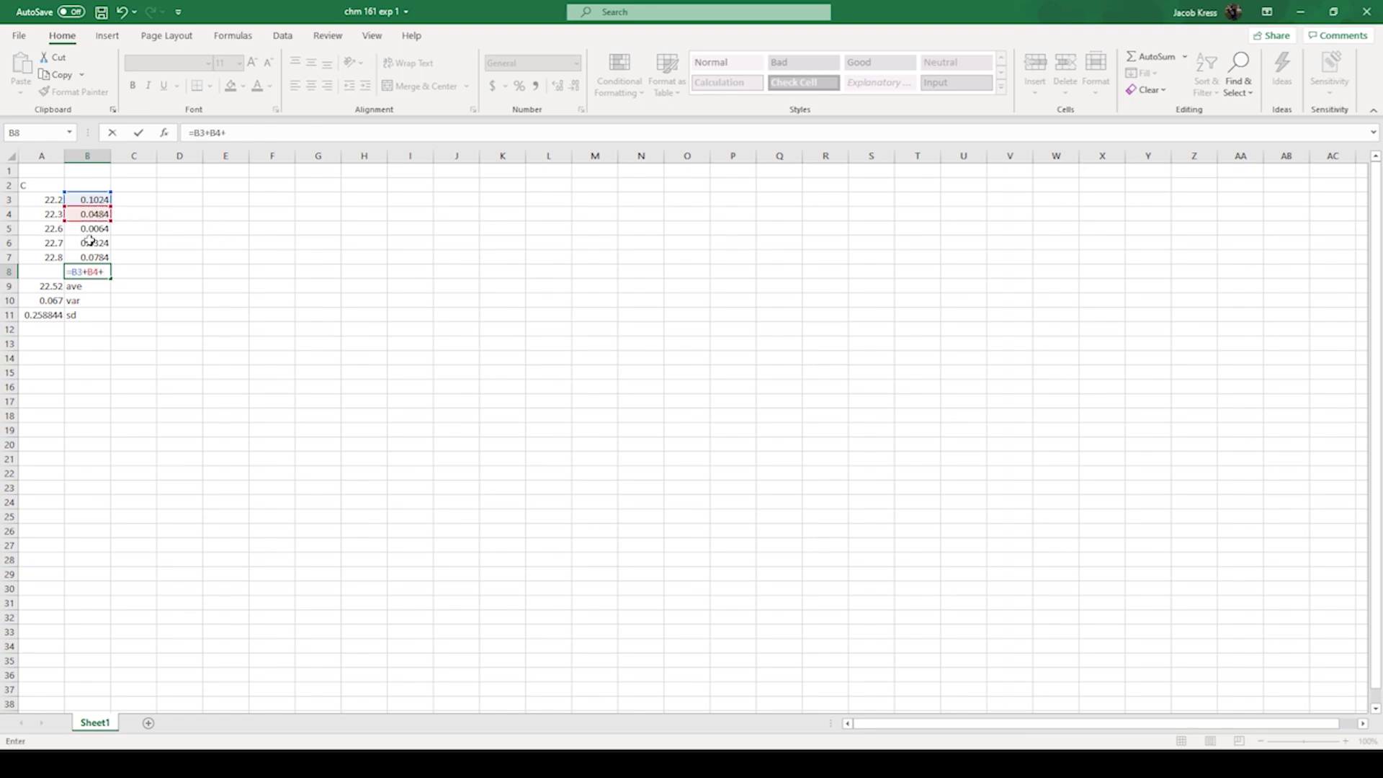
click(92, 230)
Step: Replace the additions with =SUM(B3:B7) in B8, giving 0.268
drag(267, 138, 194, 144)
key(BackSpace)
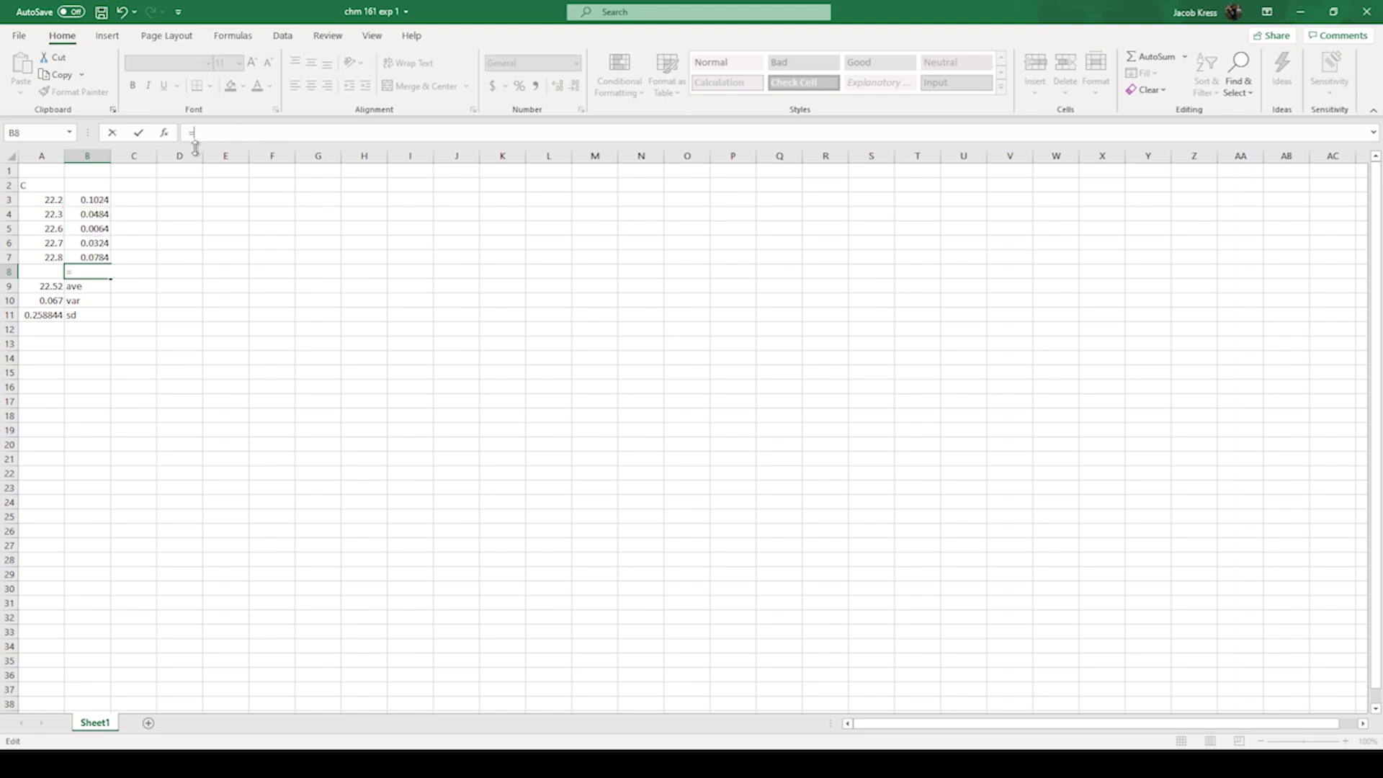
text(SUM()
drag(85, 201, 92, 258)
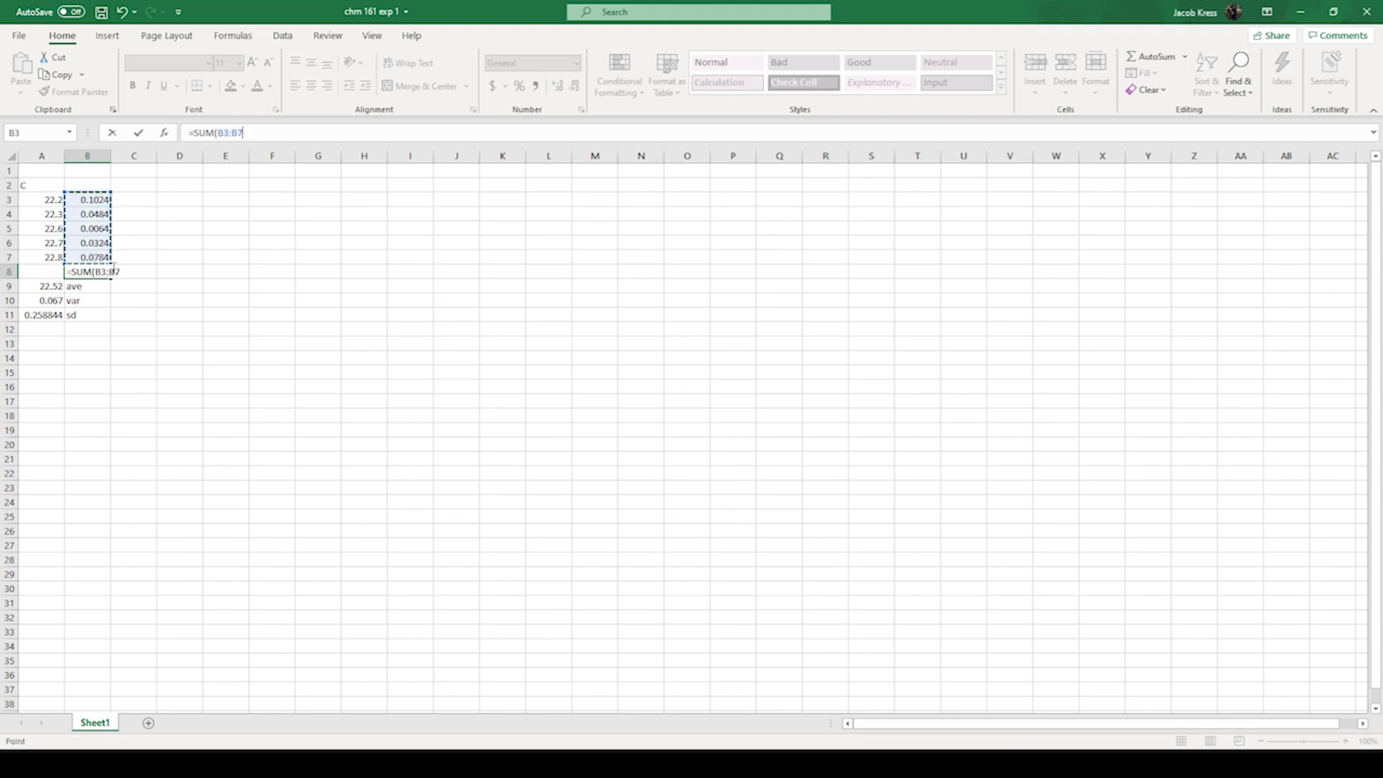
key(Return)
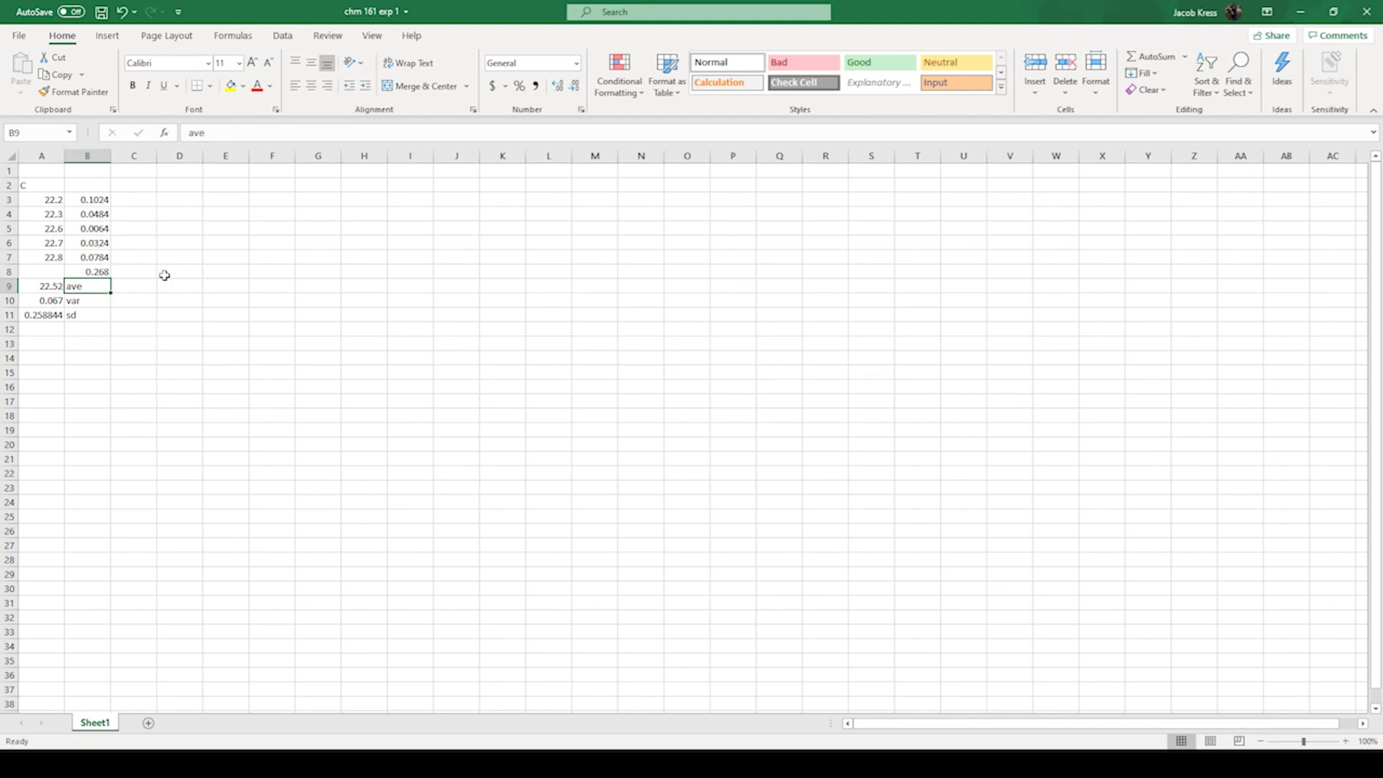
Step: Enter =B8/4 in C10 for the hand-calculated variance 0.067
click(116, 303)
text(=)
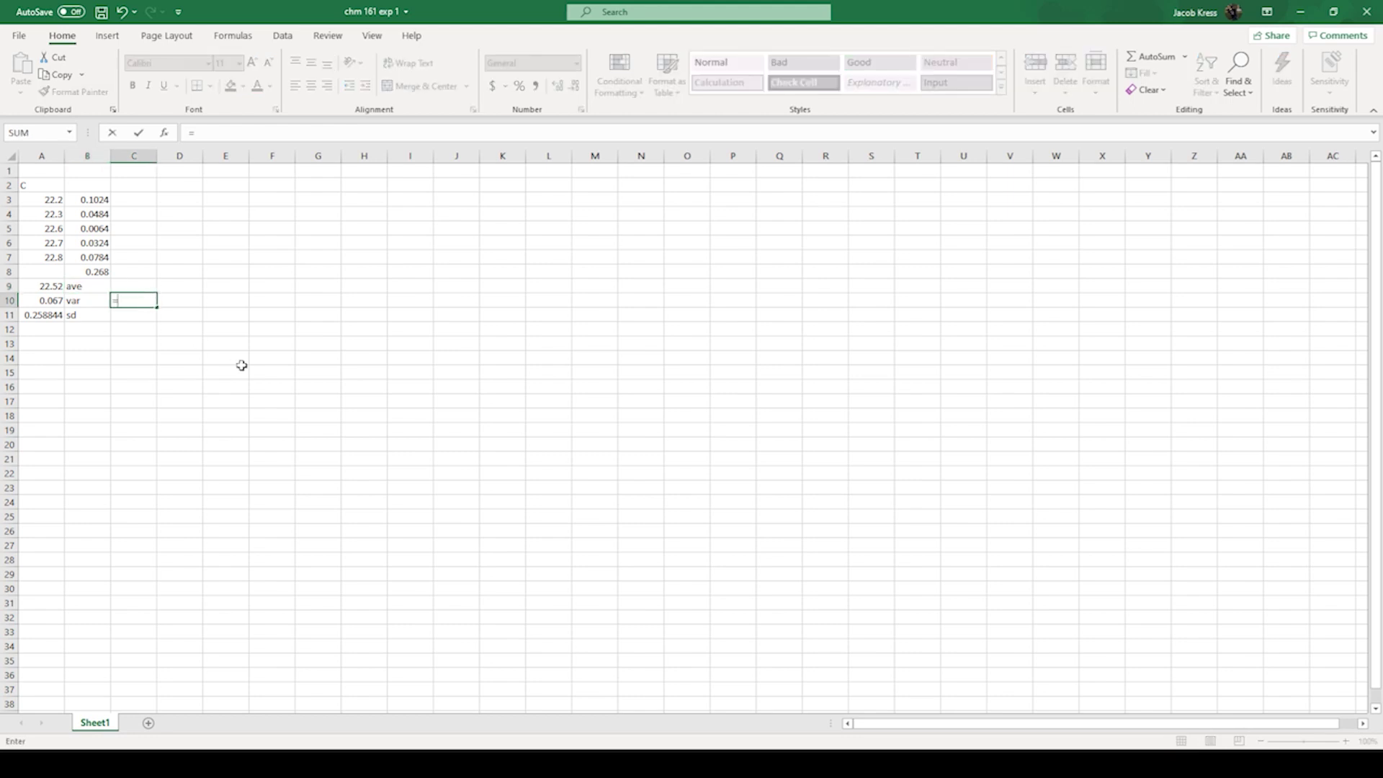
click(96, 272)
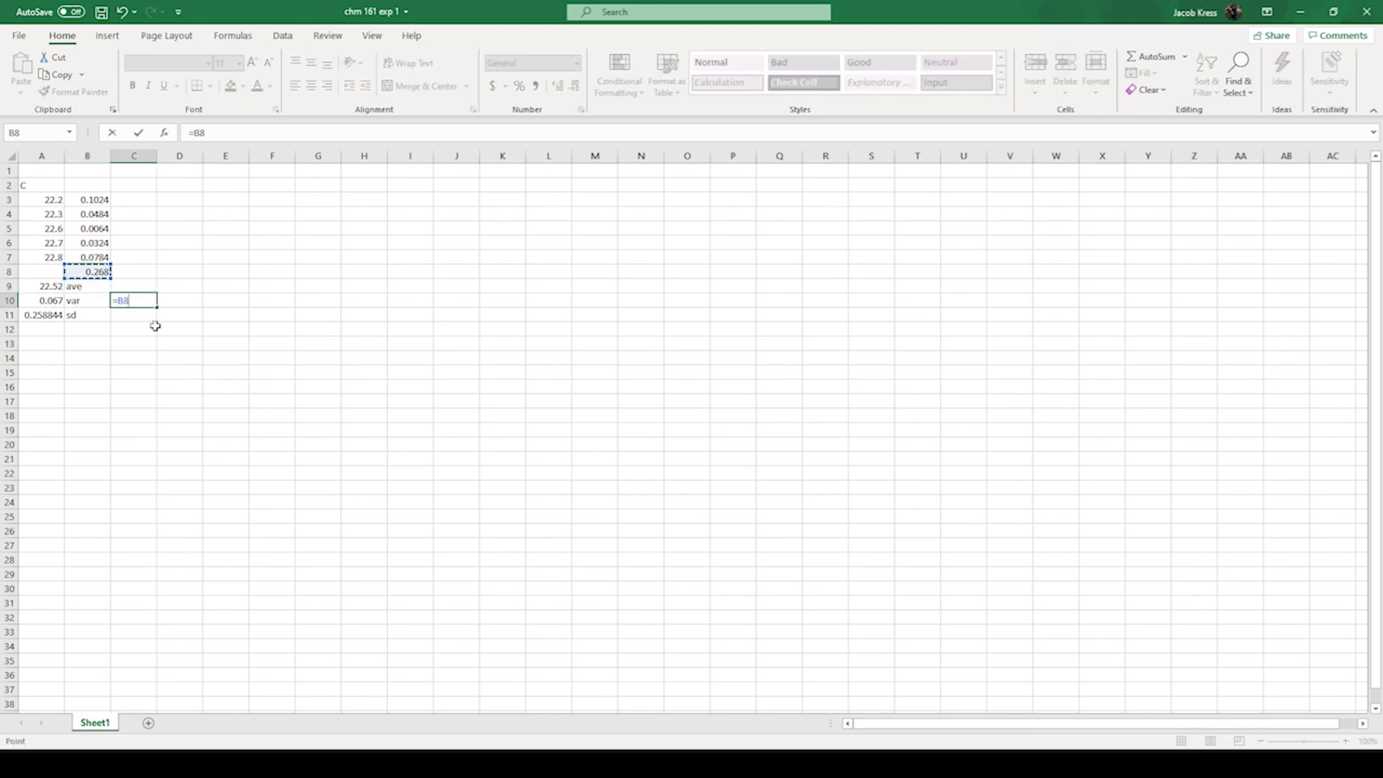
text(/)
key(BackSpace)
text(/4)
key(Return)
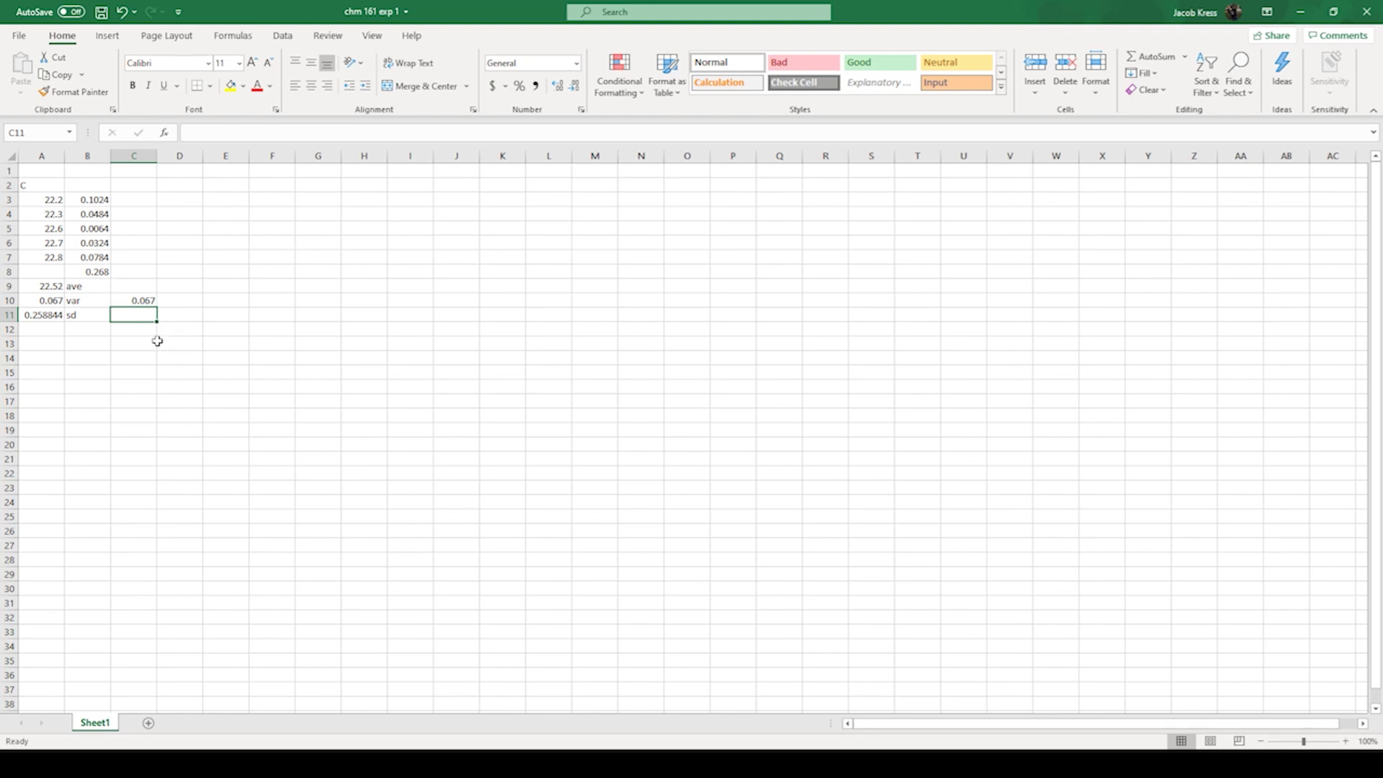
Step: Enter =SQRT(C10) in C11, giving standard deviation 0.258844 to match A11
click(72, 317)
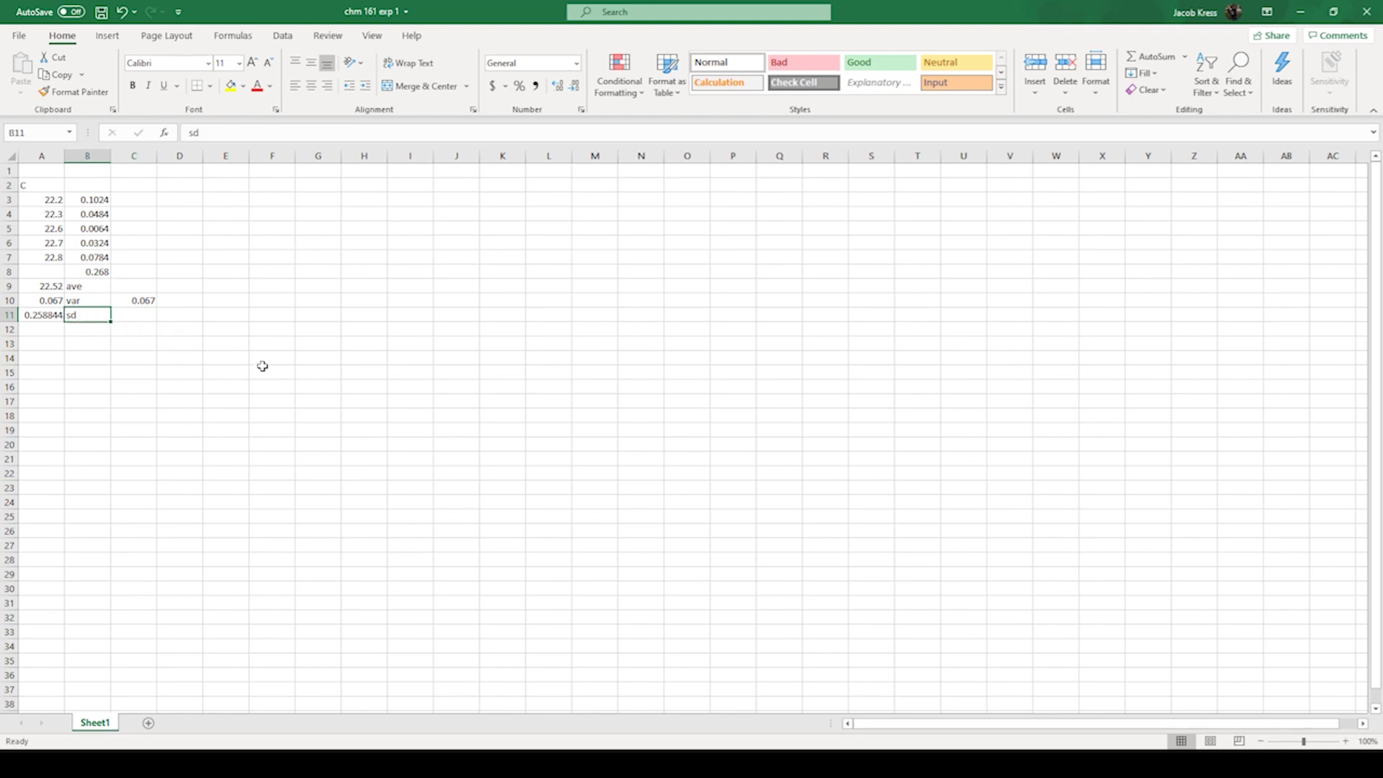
click(45, 320)
click(132, 317)
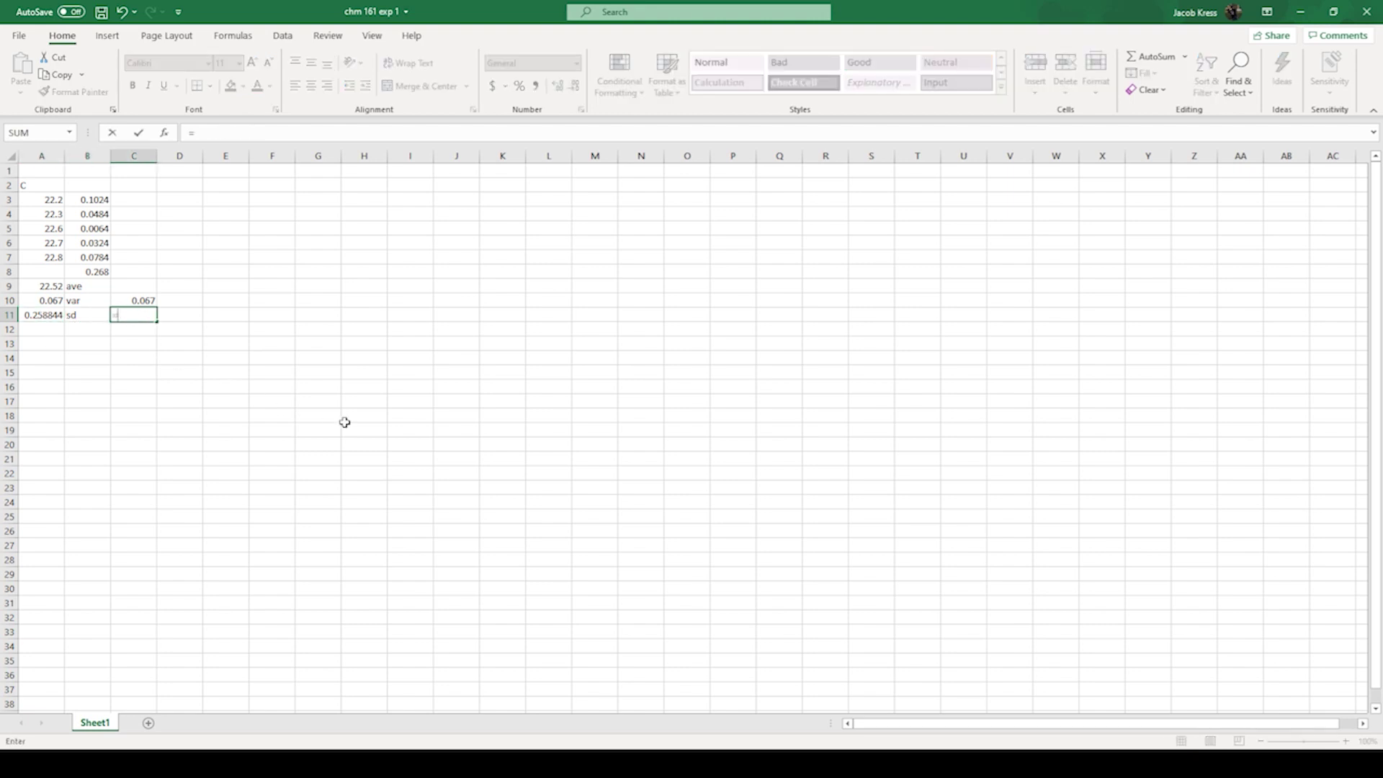
text(=)
key(Up)
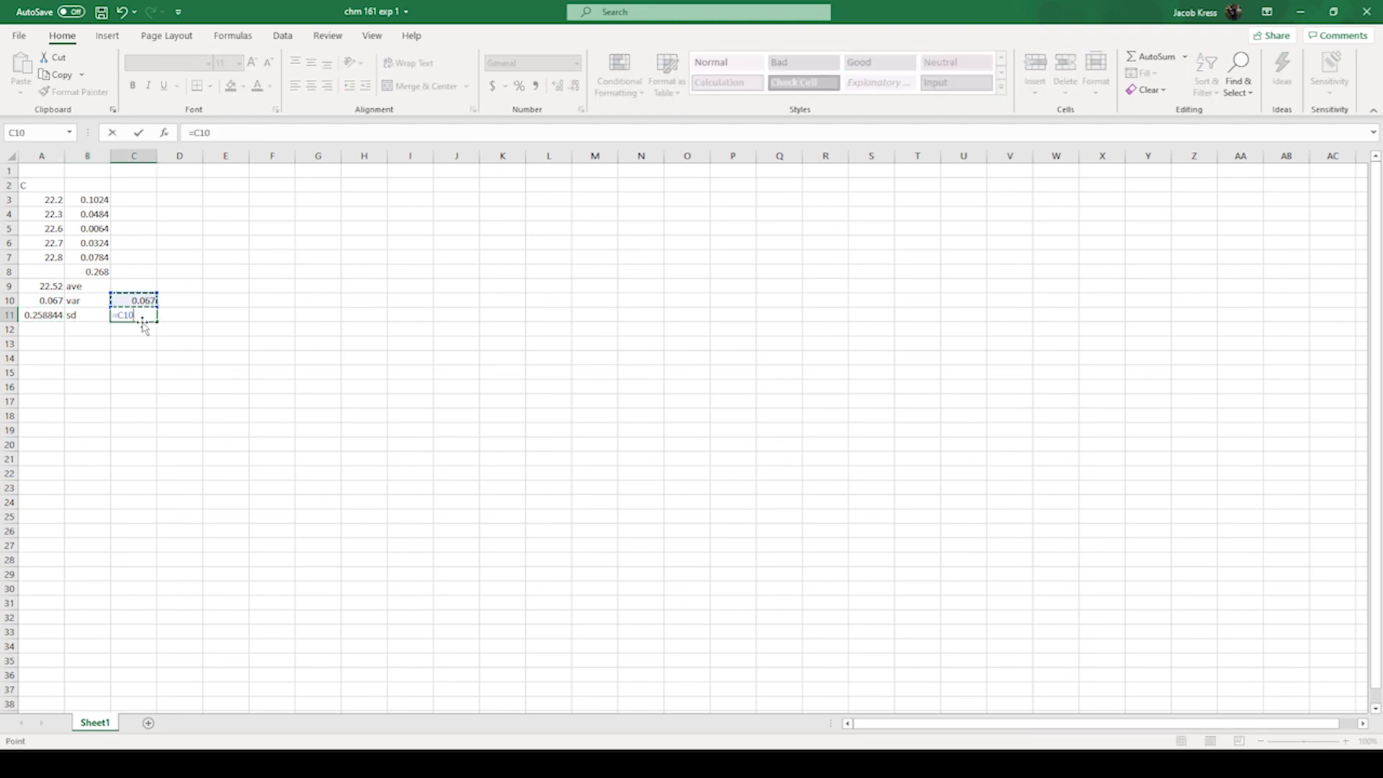
key(BackSpace)
key(BackSpace)
key(BackSpace)
key(BackSpace)
text(=)
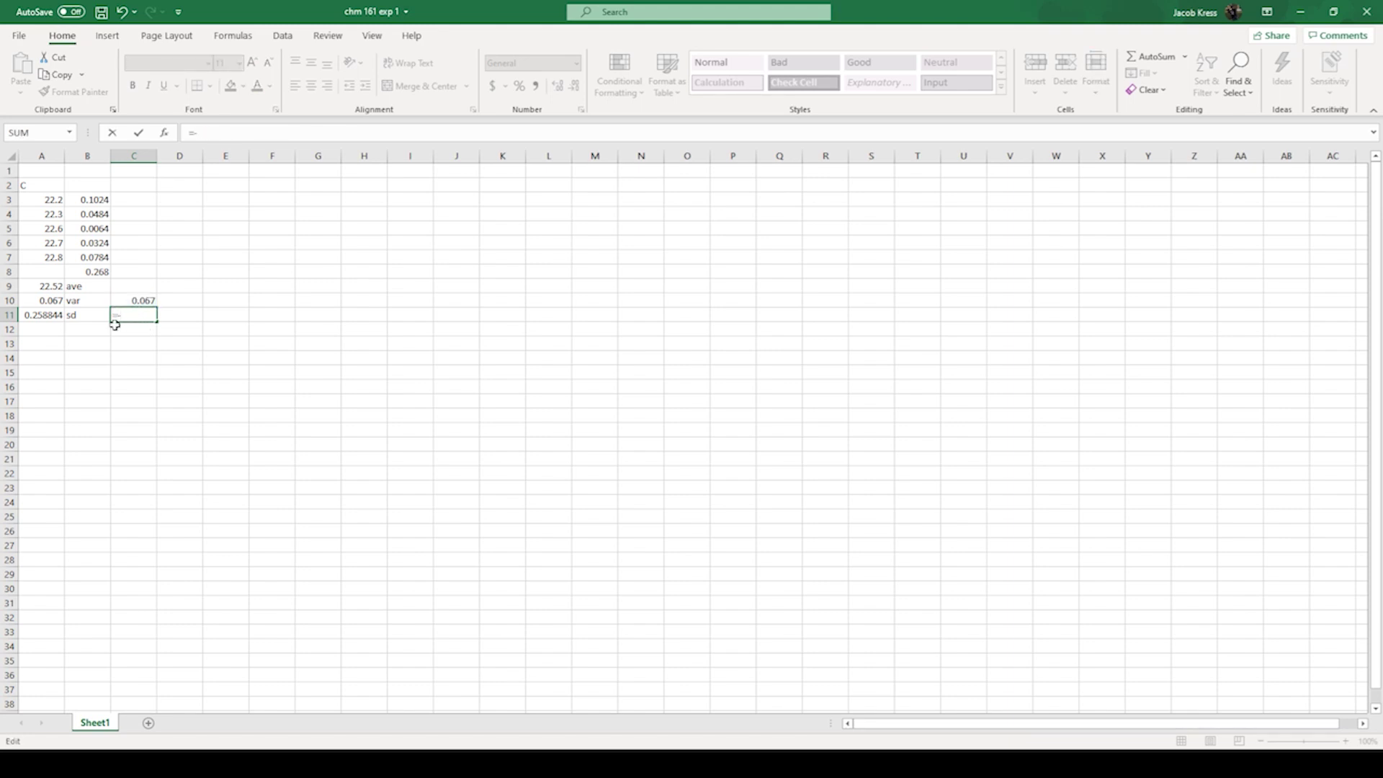
text(sq)
key(Tab)
click(147, 299)
key(Return)
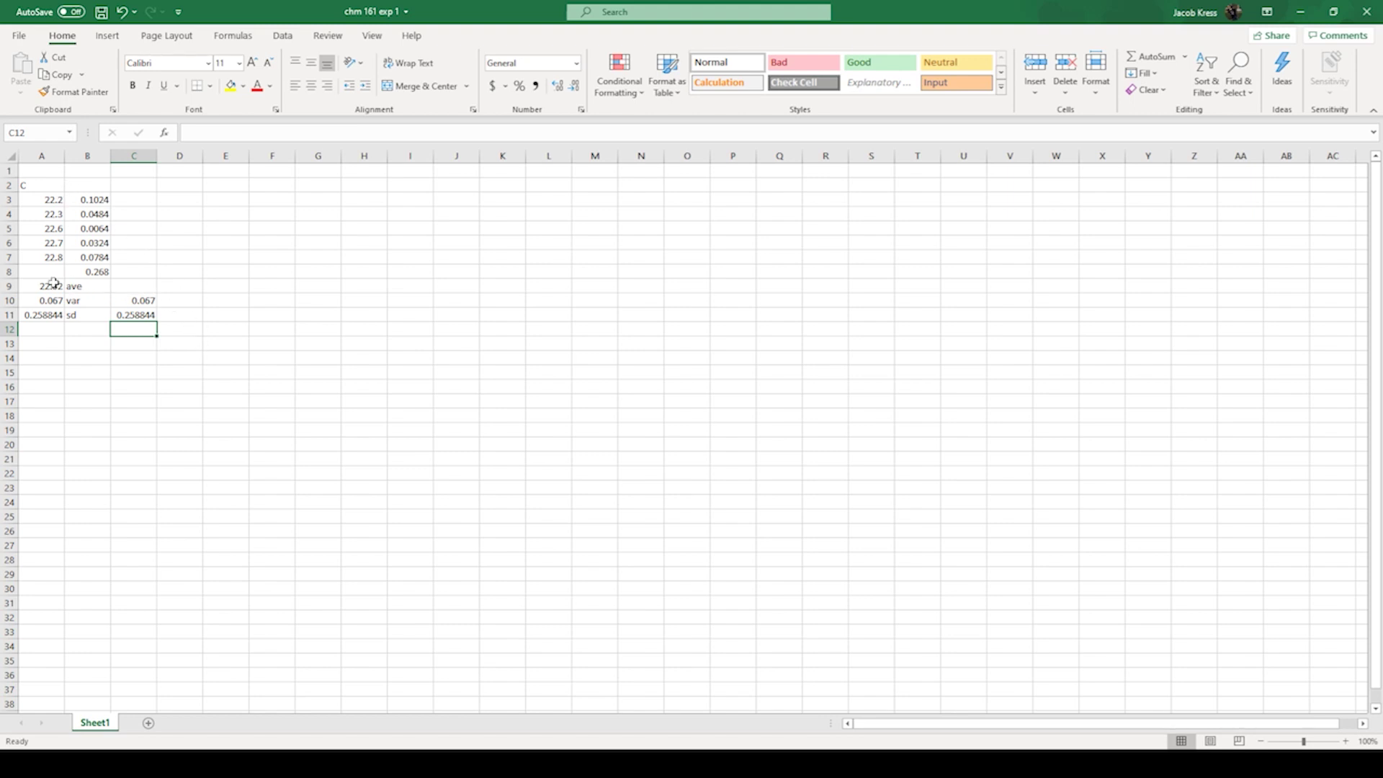
drag(54, 285, 133, 319)
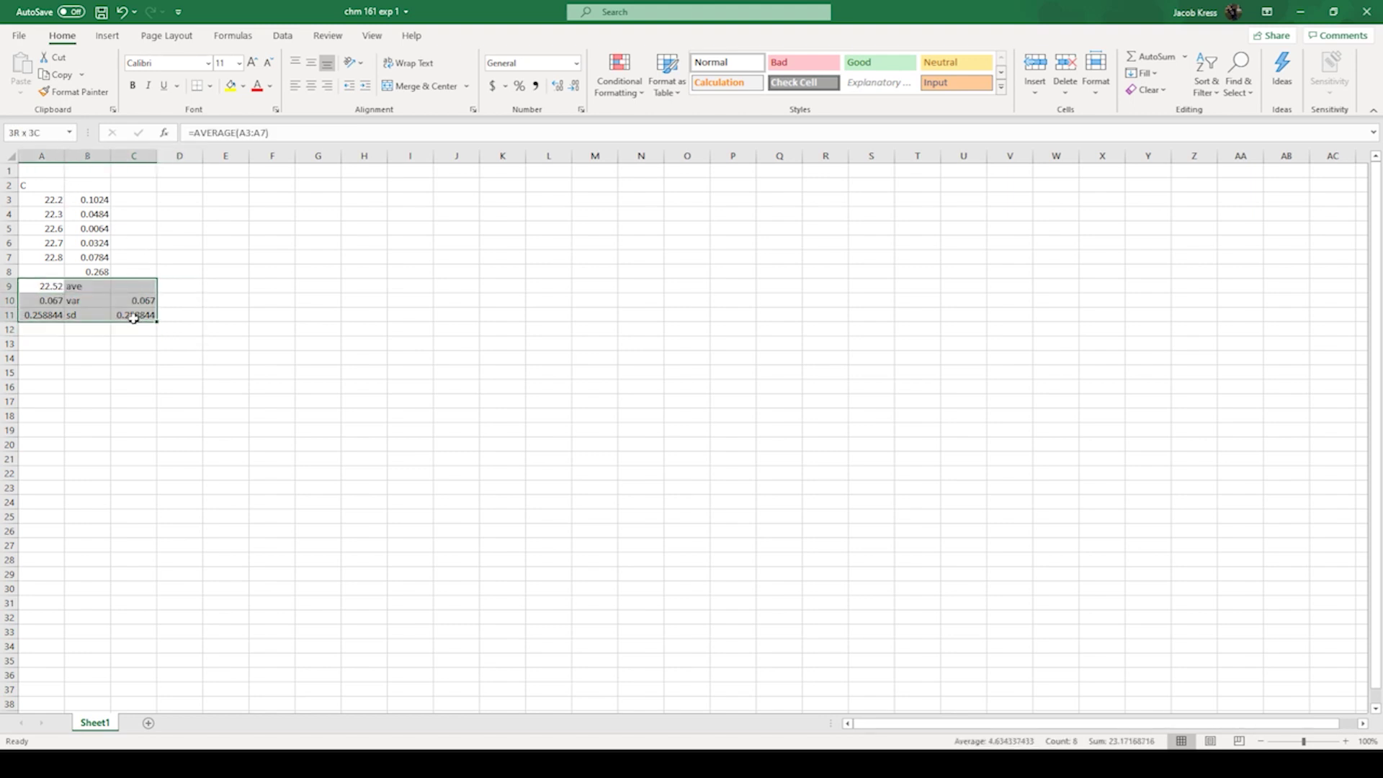
click(274, 286)
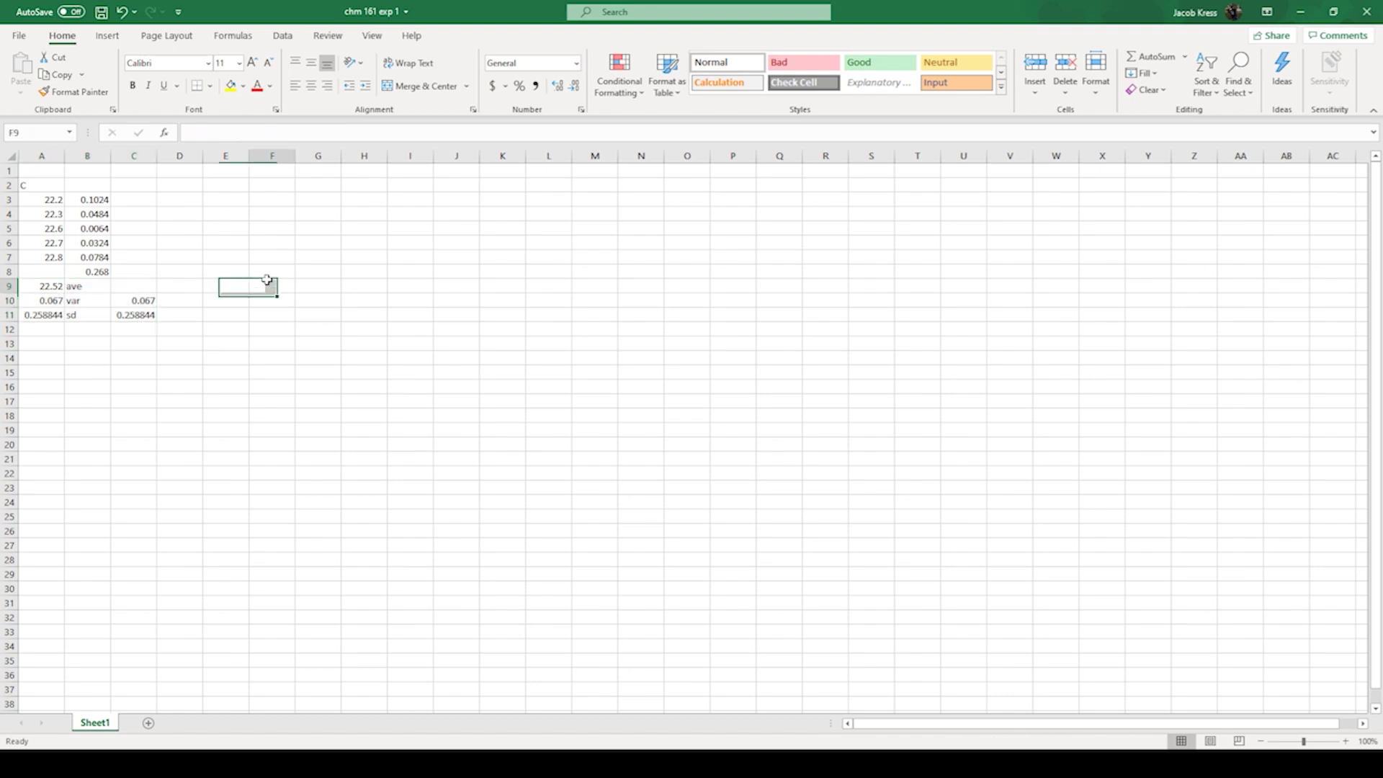